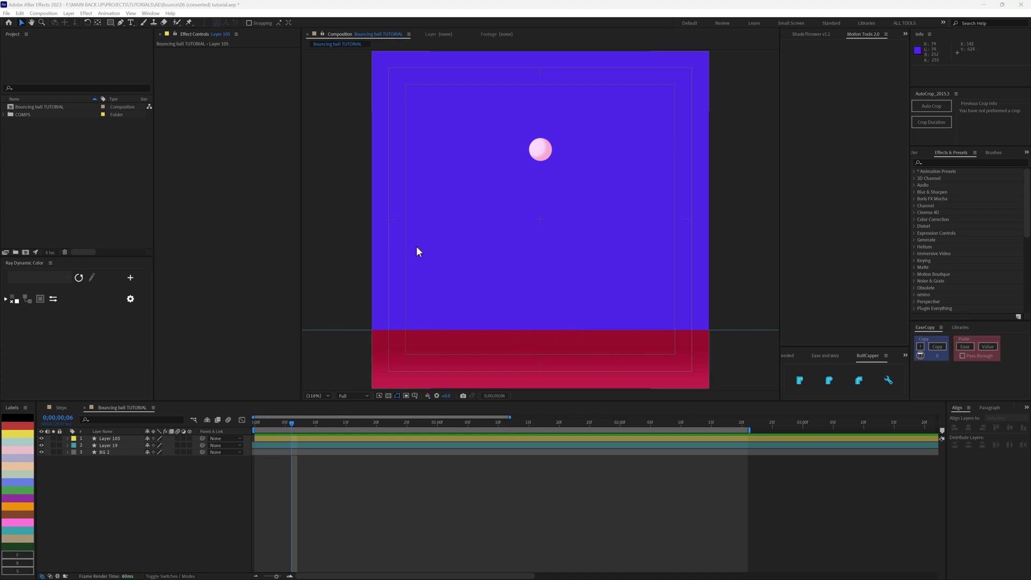
- Show rulers, add a horizontal guide at the ground's top edge, and hide Title/Action Safe margins
{"action": "left_click", "coordinate": [362, 210]}
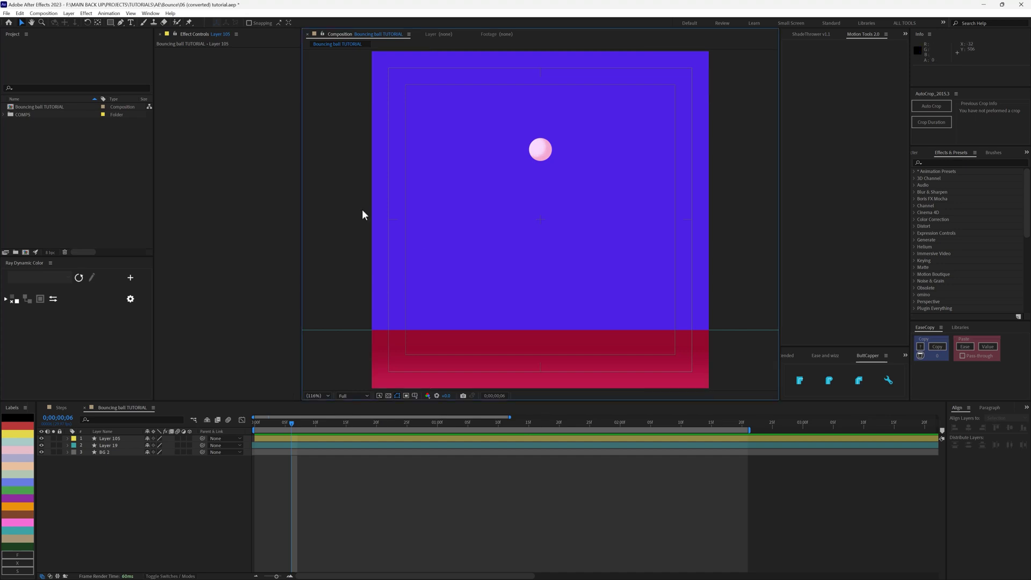
{"action": "key", "text": "ctrl+r"}
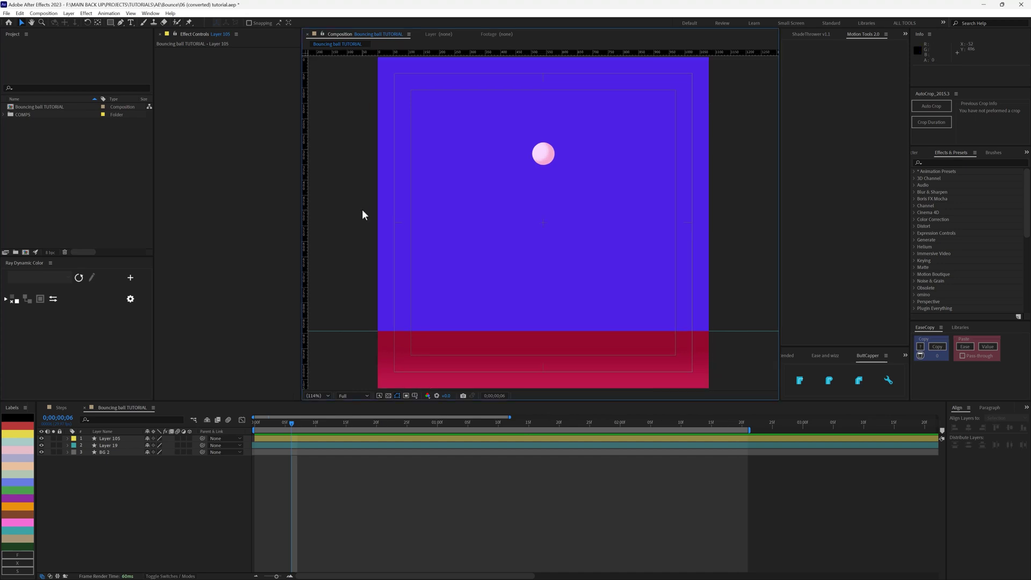
{"action": "left_click_drag", "start_coordinate": [543, 58], "coordinate": [546, 334]}
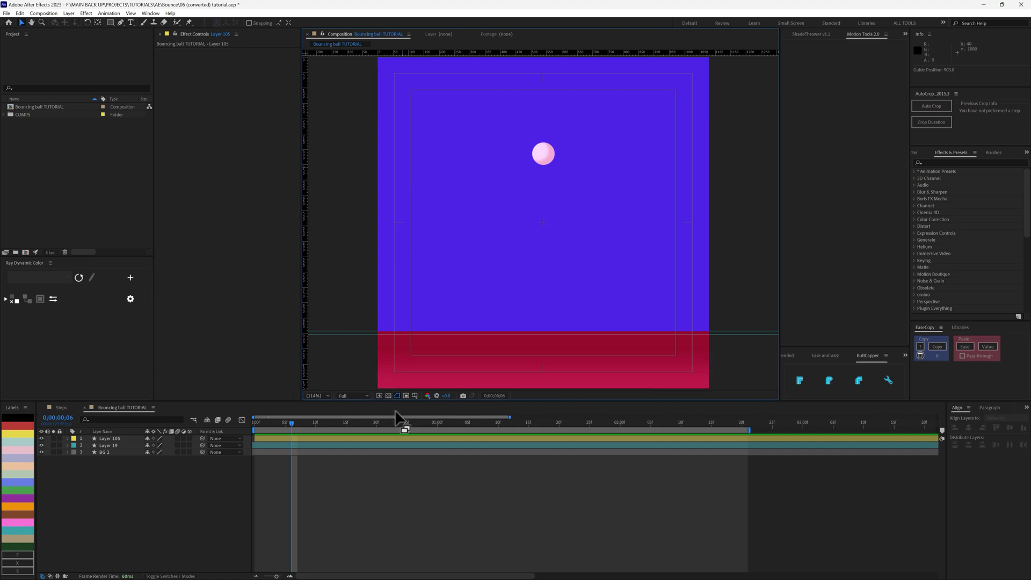
{"action": "left_click", "coordinate": [415, 395]}
{"action": "left_click", "coordinate": [428, 407]}
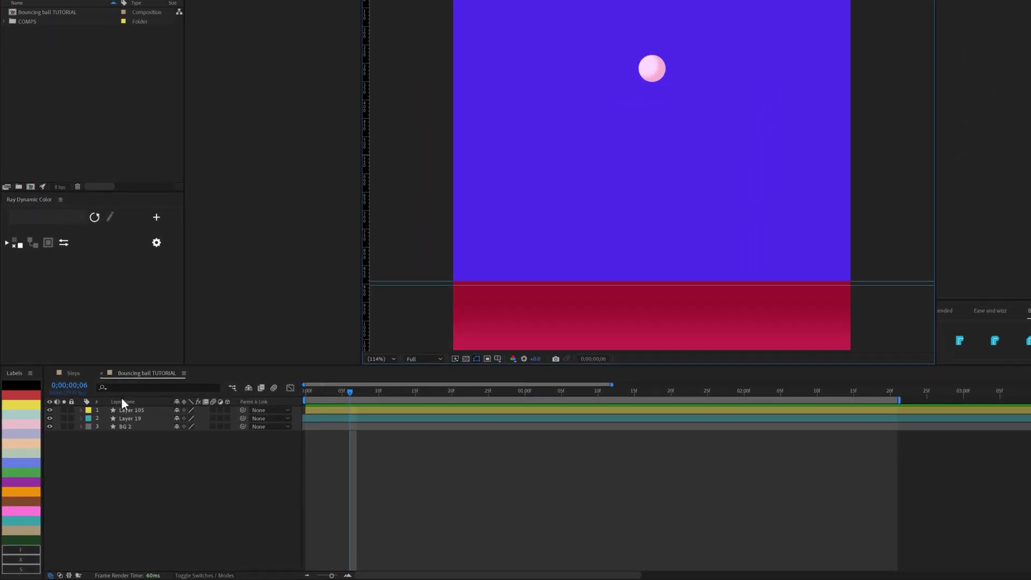
- Move Layer 105's anchor point to bottom-center with the Motion Tools anchor grid
{"action": "left_click", "coordinate": [130, 411]}
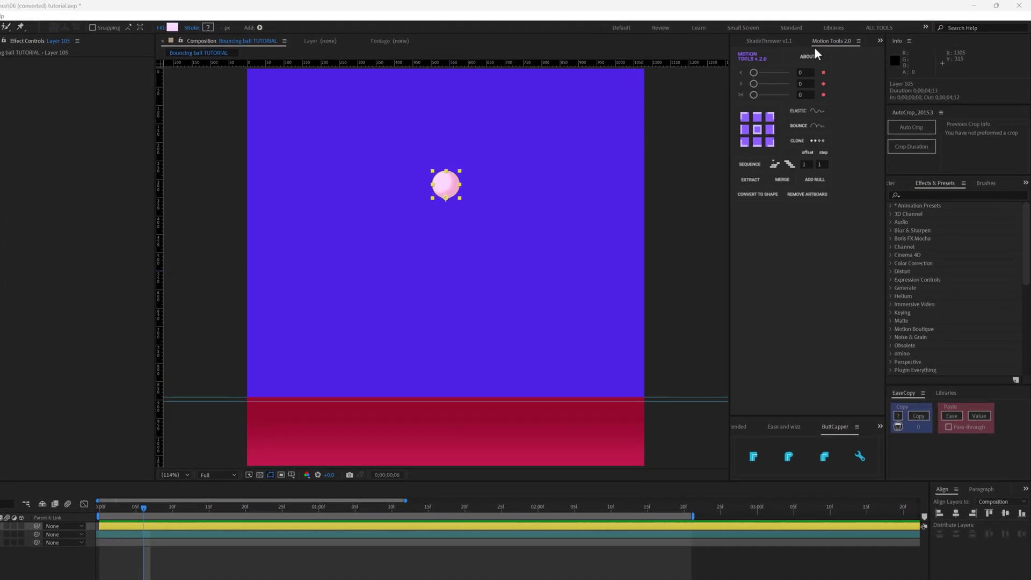
{"action": "left_click", "coordinate": [758, 130]}
{"action": "left_click", "coordinate": [757, 143]}
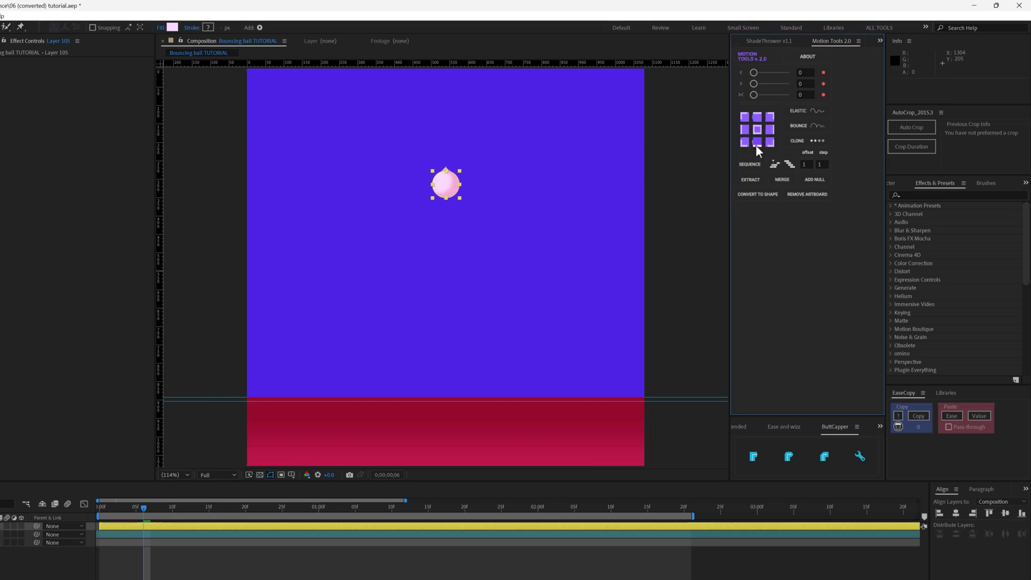
{"action": "left_click", "coordinate": [755, 143]}
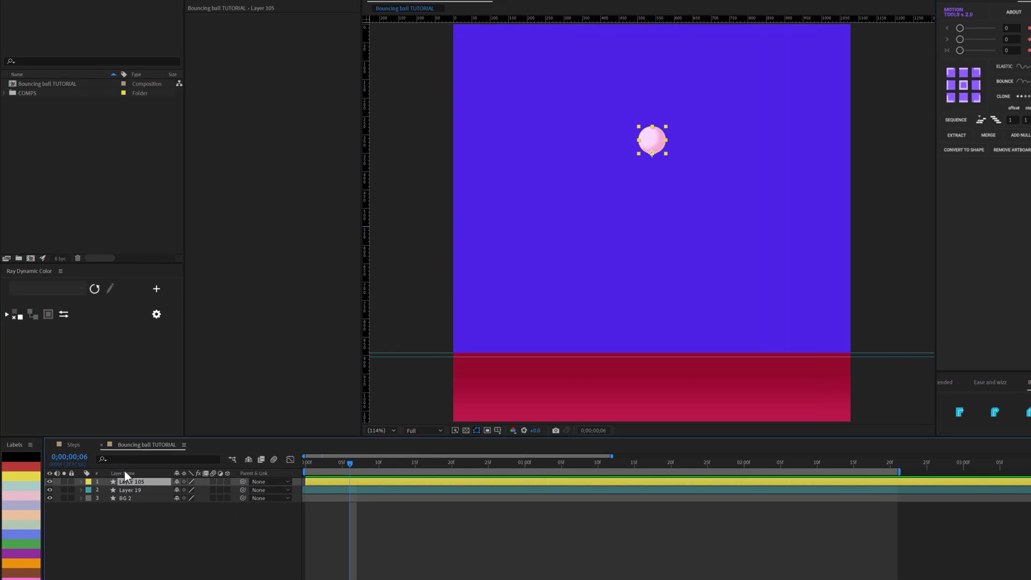
- Rename Layer 105 to 'Ball' and Layer 19 to 'Ground', then reveal Ball's Position properties
{"action": "type", "text": "Ball"}
{"action": "left_click", "coordinate": [132, 531]}
{"action": "left_click", "coordinate": [134, 490]}
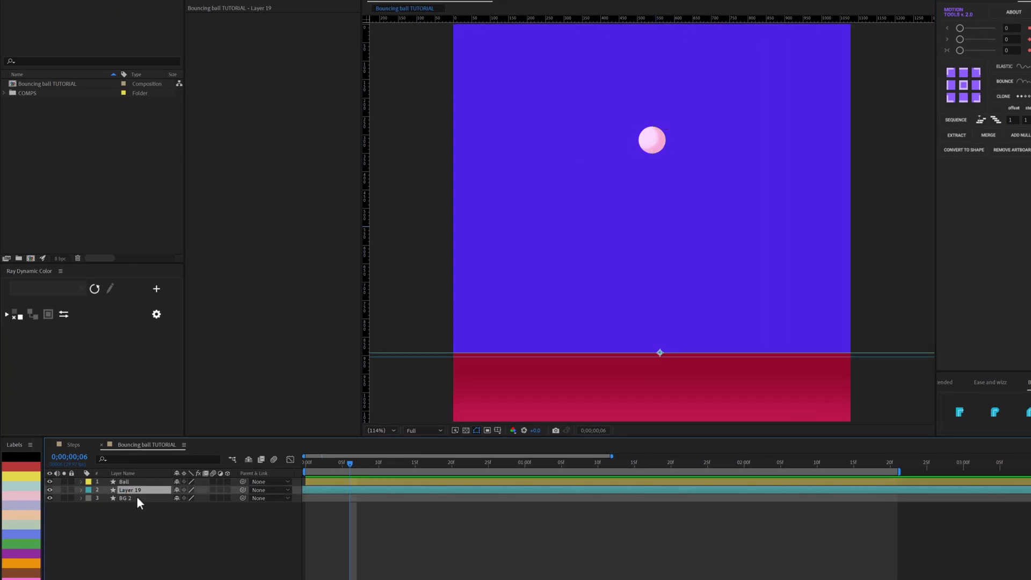
{"action": "key", "text": "Return"}
{"action": "type", "text": "Graoun"}
{"action": "key", "text": "BackSpace"}
{"action": "key", "text": "BackSpace"}
{"action": "key", "text": "BackSpace"}
{"action": "key", "text": "BackSpace"}
{"action": "type", "text": "ound"}
{"action": "left_click", "coordinate": [122, 547]}
{"action": "left_click", "coordinate": [137, 482]}
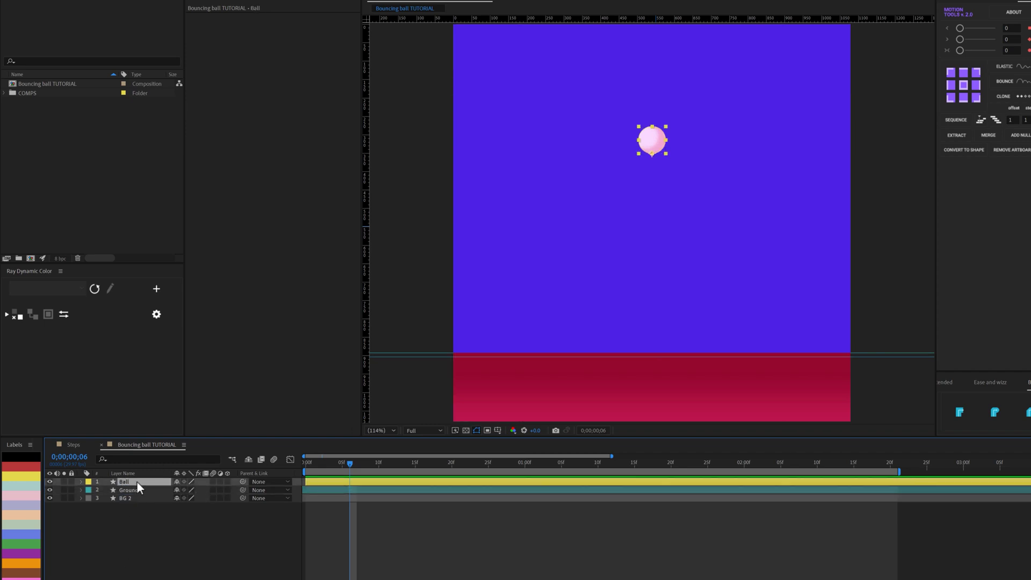
{"action": "key", "text": "p"}
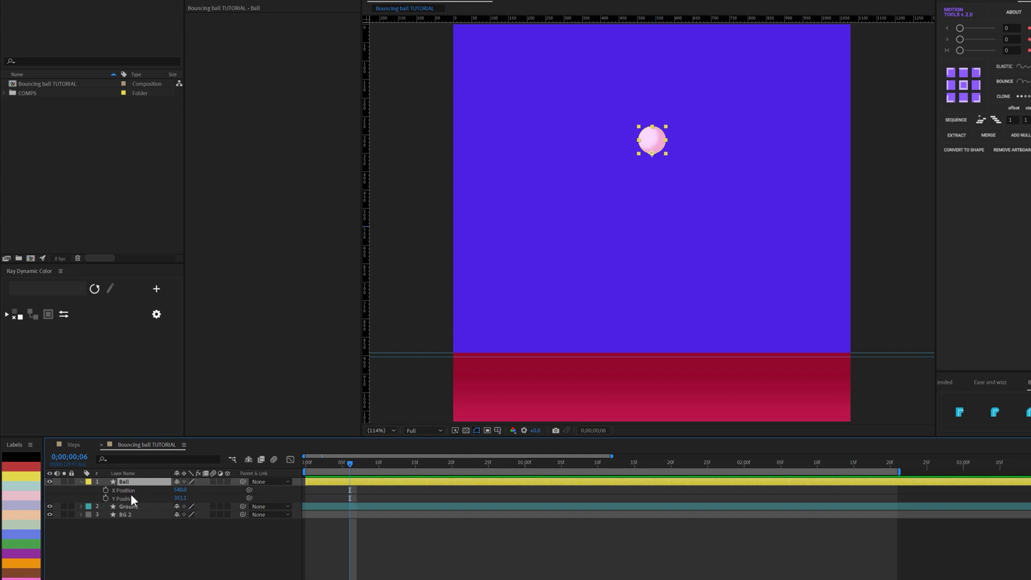
- Turn Separate Dimensions off and back on for Ball's Position
{"action": "right_click", "coordinate": [133, 491]}
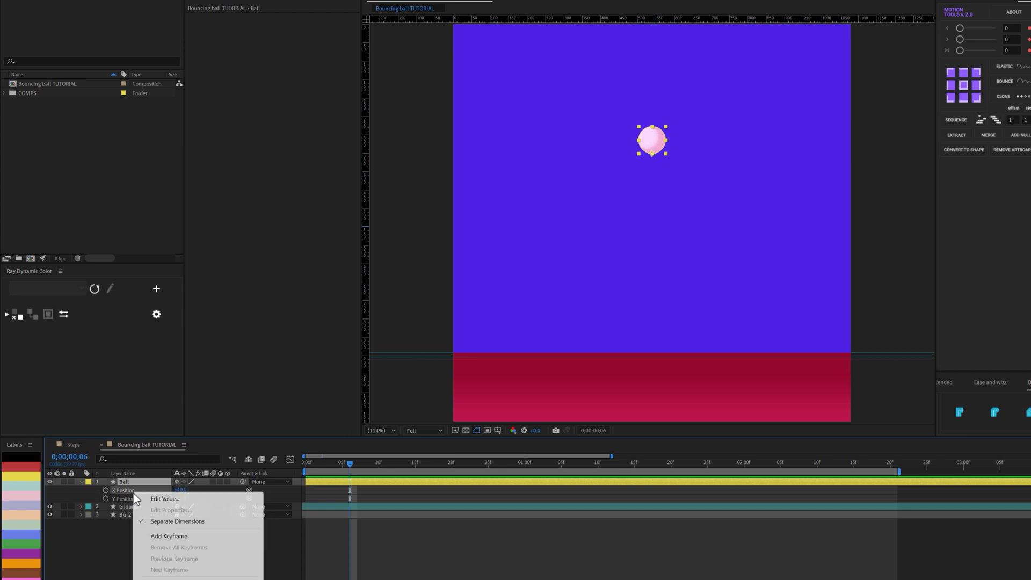
{"action": "left_click", "coordinate": [179, 521]}
{"action": "left_click", "coordinate": [157, 511]}
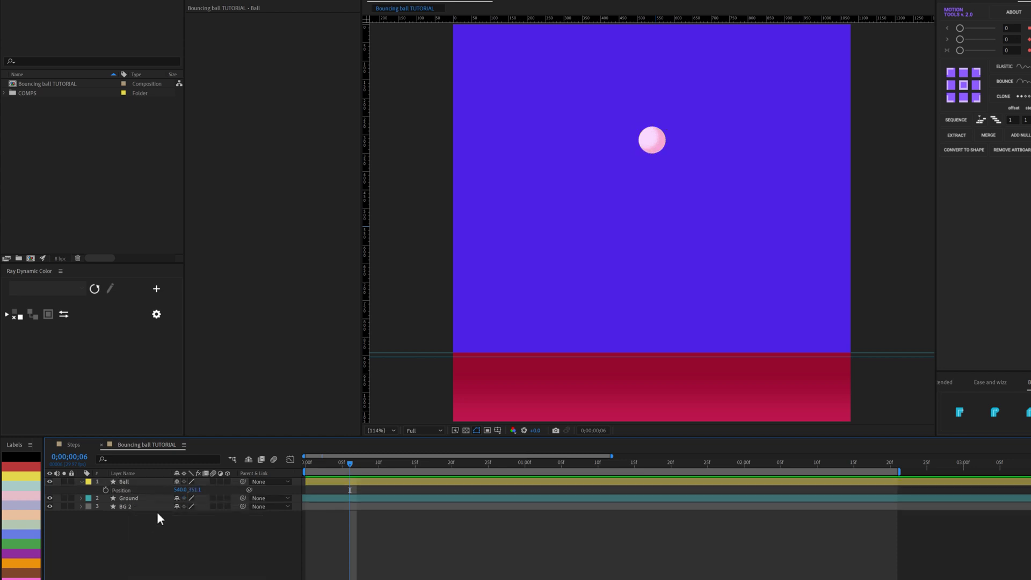
{"action": "left_click", "coordinate": [127, 489]}
{"action": "right_click", "coordinate": [127, 489]}
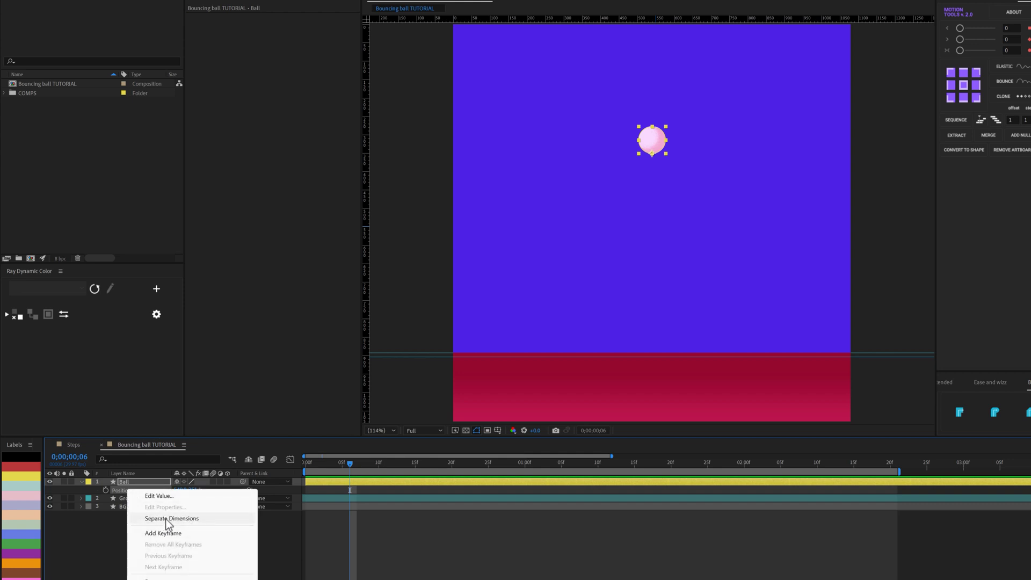
{"action": "left_click", "coordinate": [172, 518]}
{"action": "left_click", "coordinate": [154, 556]}
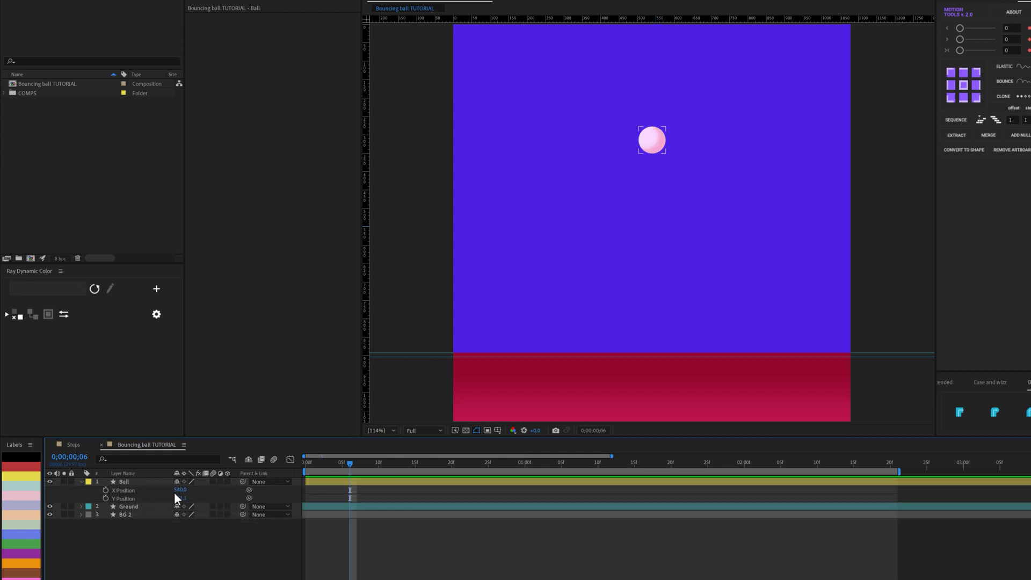
- Test-scrub X Position, undo the change, and return the time to 0;00;00;00
{"action": "mouse_move", "coordinate": [180, 490]}
{"action": "left_mouse_down"}
{"action": "mouse_move", "coordinate": [217, 490]}
{"action": "mouse_move", "coordinate": [176, 499]}
{"action": "left_mouse_up"}
{"action": "key", "text": "ctrl+z"}
{"action": "key", "text": "ctrl+z"}
{"action": "left_click", "coordinate": [179, 498]}
{"action": "left_click_drag", "start_coordinate": [343, 464], "coordinate": [292, 466]}
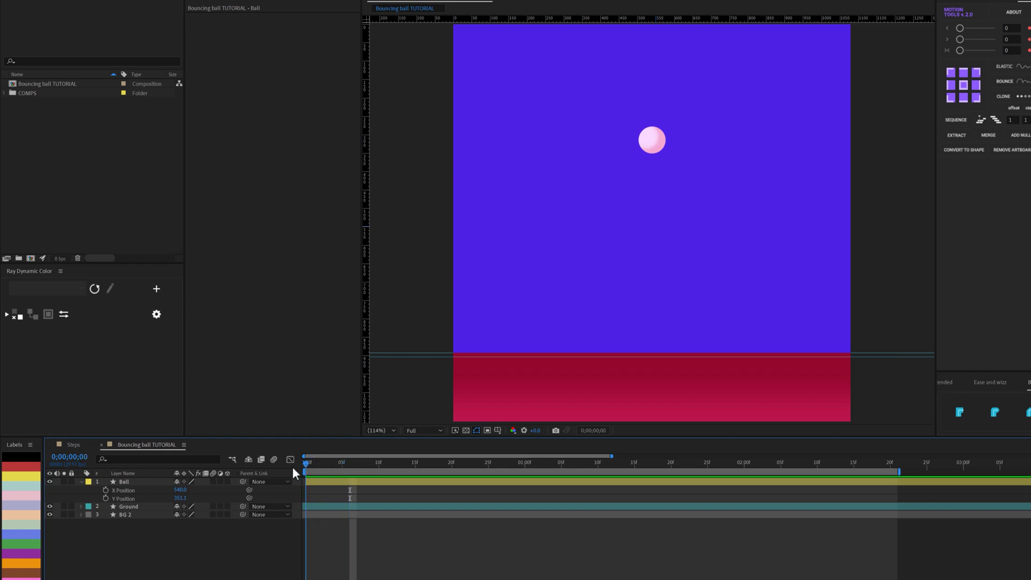
- Keyframe Ball's Y Position at 351.1 on frame 0 and 902.6 on frame 10, touching the ground
{"action": "left_click", "coordinate": [105, 498]}
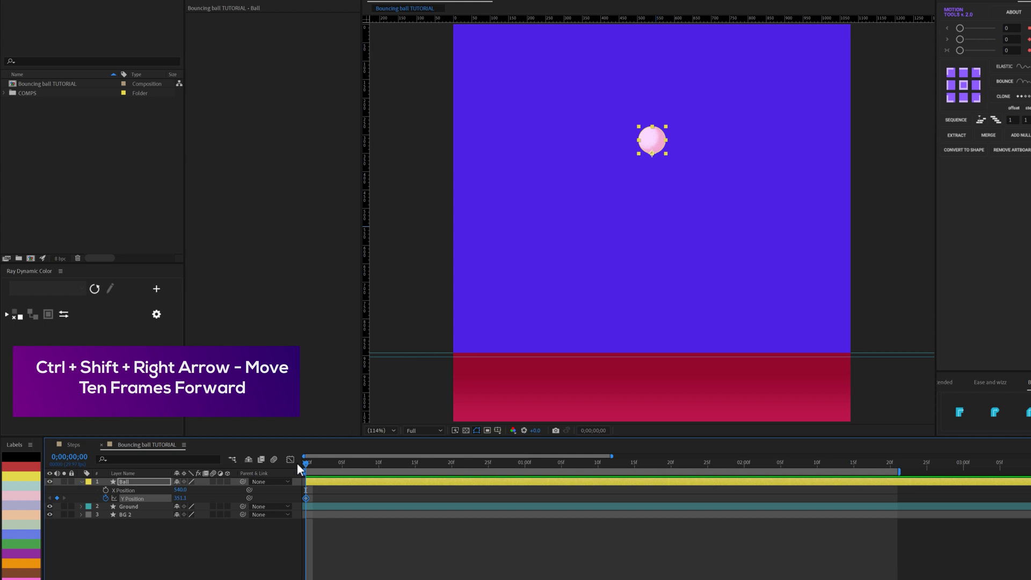
{"action": "key", "text": "ctrl+shift+Right"}
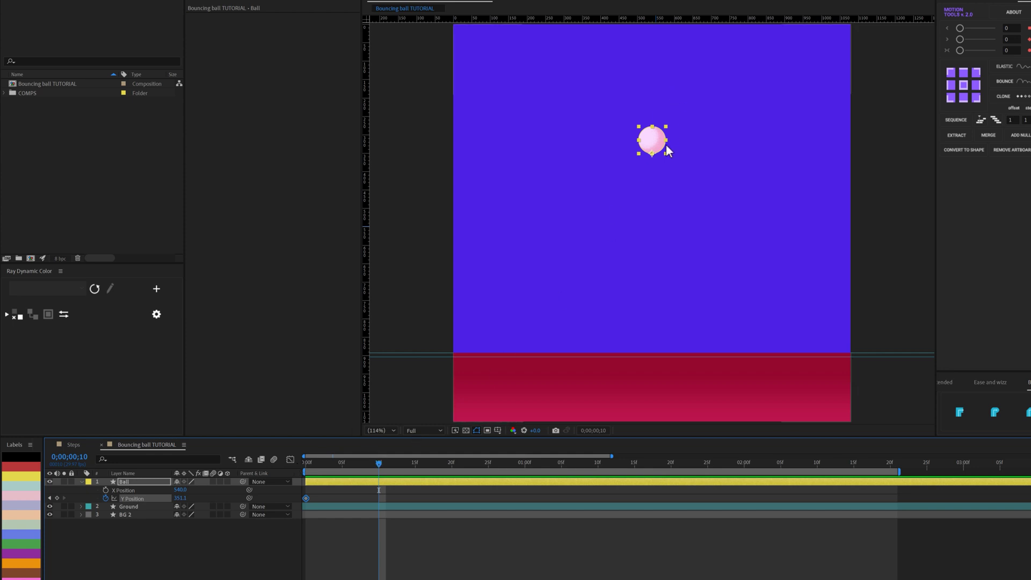
{"action": "left_click_drag", "start_coordinate": [179, 499], "coordinate": [423, 476]}
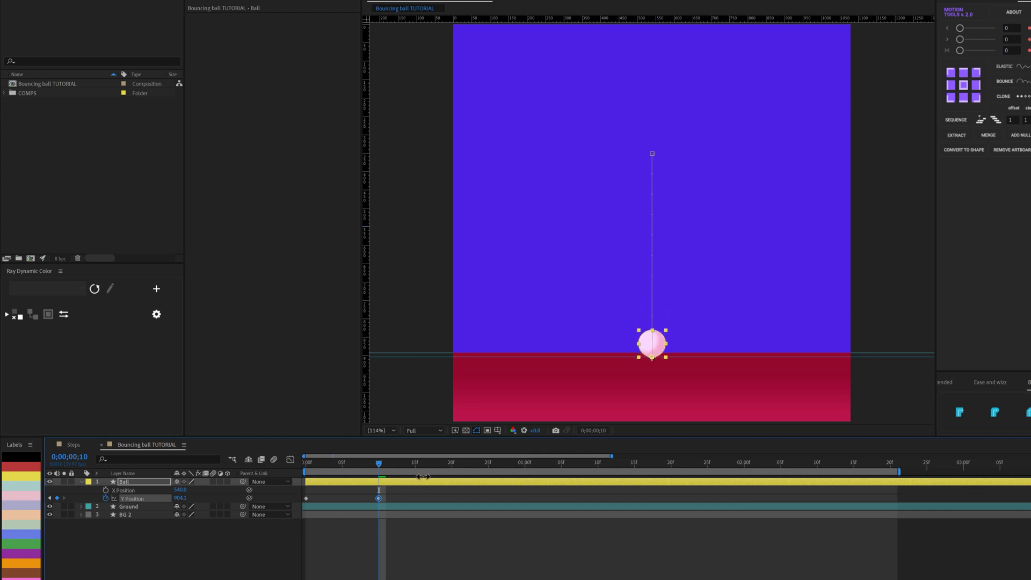
{"action": "scroll", "coordinate": [682, 360], "scroll_direction": "up", "scroll_amount": 2}
{"action": "left_click_drag", "start_coordinate": [679, 378], "coordinate": [677, 179]}
{"action": "left_click_drag", "start_coordinate": [683, 297], "coordinate": [663, 136]}
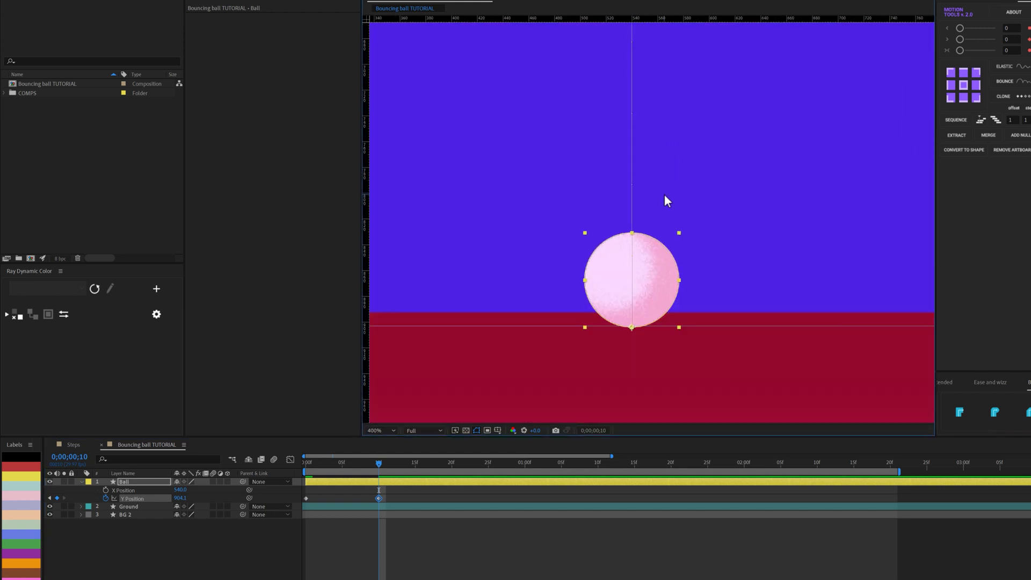
{"action": "left_click_drag", "start_coordinate": [646, 287], "coordinate": [645, 279]}
{"action": "left_click", "coordinate": [357, 558]}
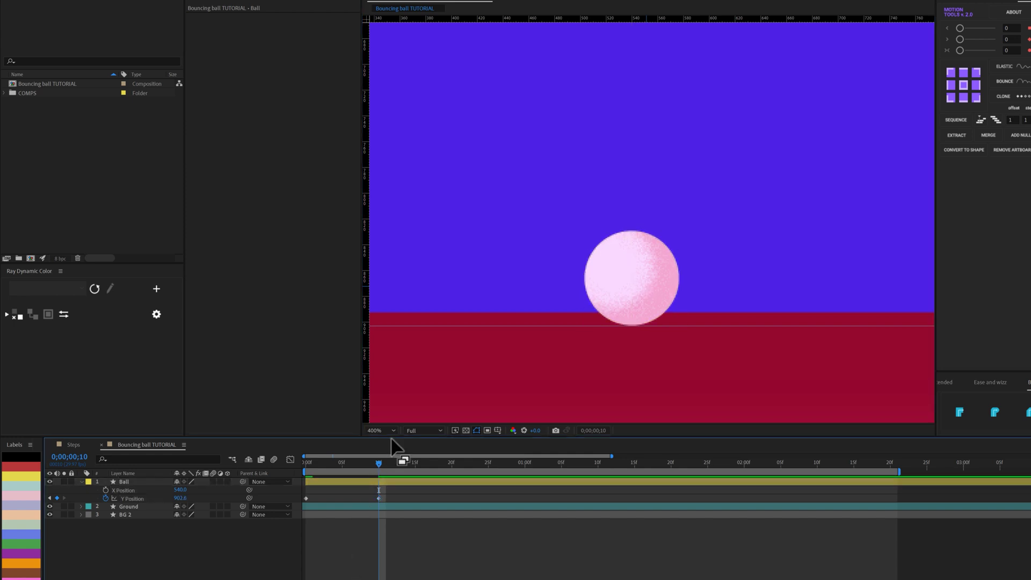
{"action": "scroll", "coordinate": [489, 223], "scroll_direction": "down", "scroll_amount": 3}
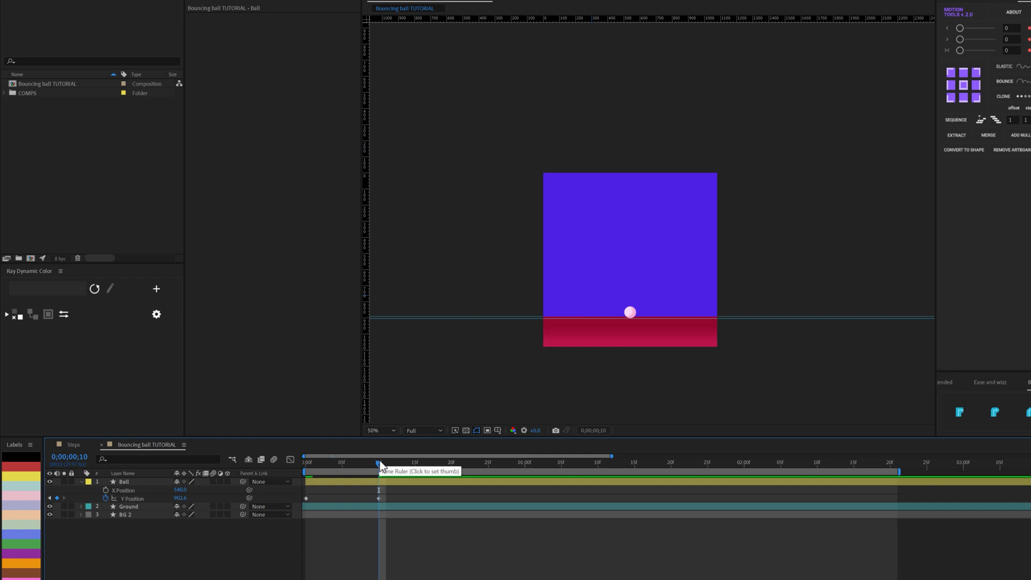
- Fit the composition in the viewer and set the first peak at frame 17 to Y 553.6
{"action": "key", "text": "shift+Page_Down"}
{"action": "key", "text": "Page_Up"}
{"action": "key", "text": "Page_Up"}
{"action": "key", "text": "Page_Up"}
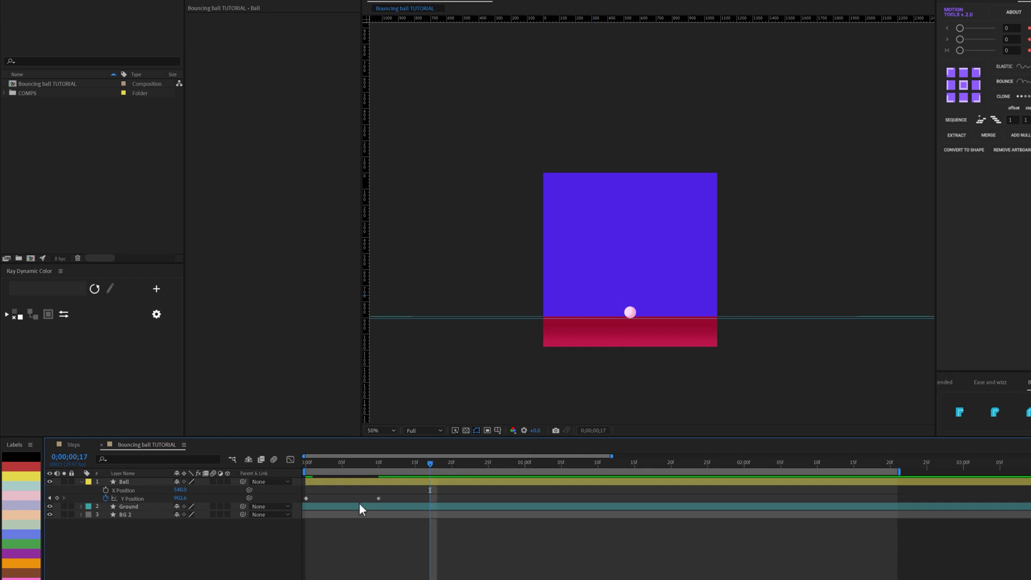
{"action": "left_click_drag", "start_coordinate": [180, 498], "coordinate": [73, 477]}
{"action": "left_click", "coordinate": [381, 430]}
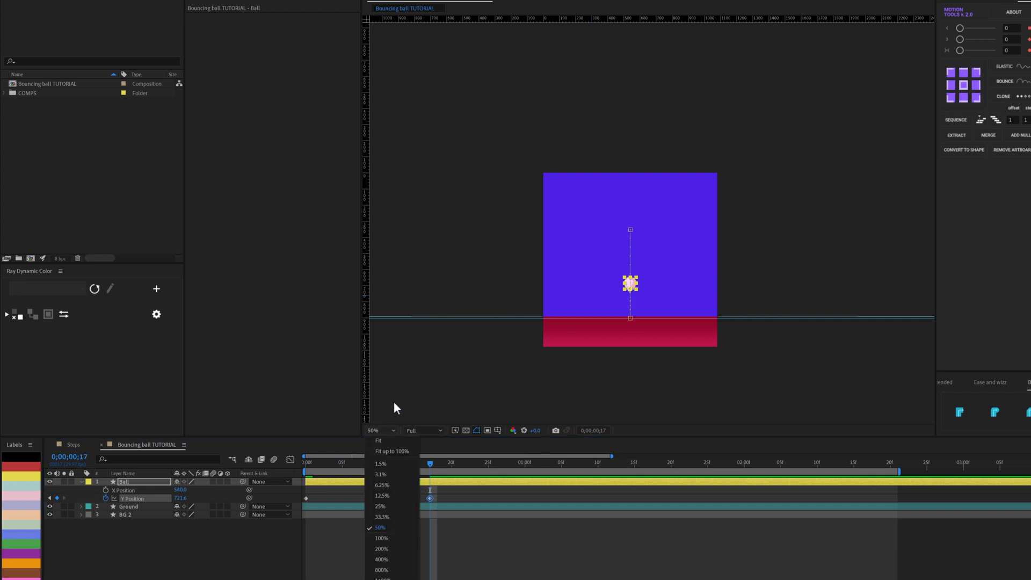
{"action": "left_click", "coordinate": [385, 439]}
{"action": "left_click_drag", "start_coordinate": [185, 499], "coordinate": [90, 490]}
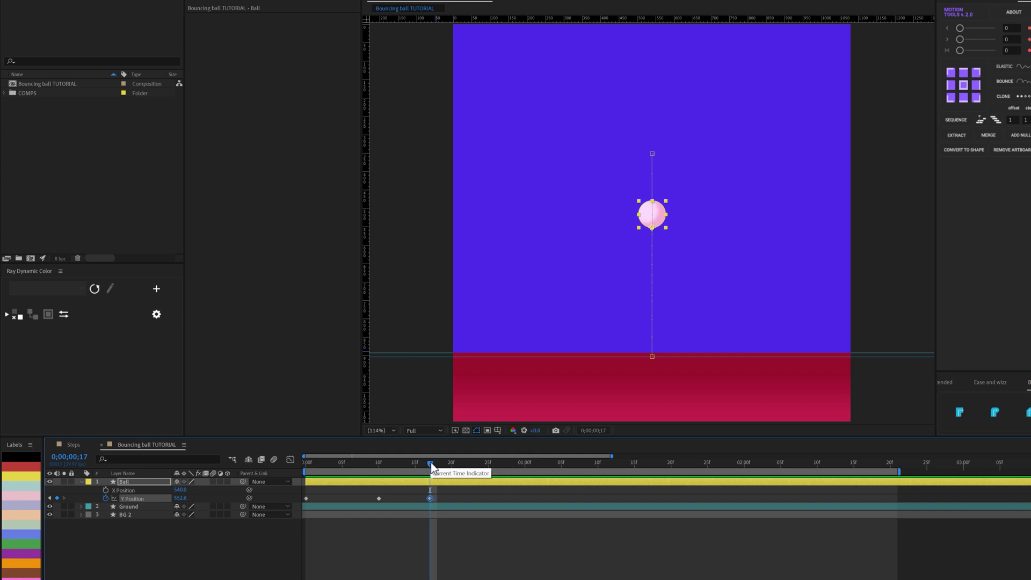
- Paste a ground keyframe at 23f and set the second peak at 28f to Y 702.6
{"action": "key", "text": "ctrl+Right"}
{"action": "key", "text": "ctrl+Right"}
{"action": "key", "text": "ctrl+Right"}
{"action": "key", "text": "ctrl+Right"}
{"action": "key", "text": "ctrl+Right"}
{"action": "key", "text": "ctrl+Right"}
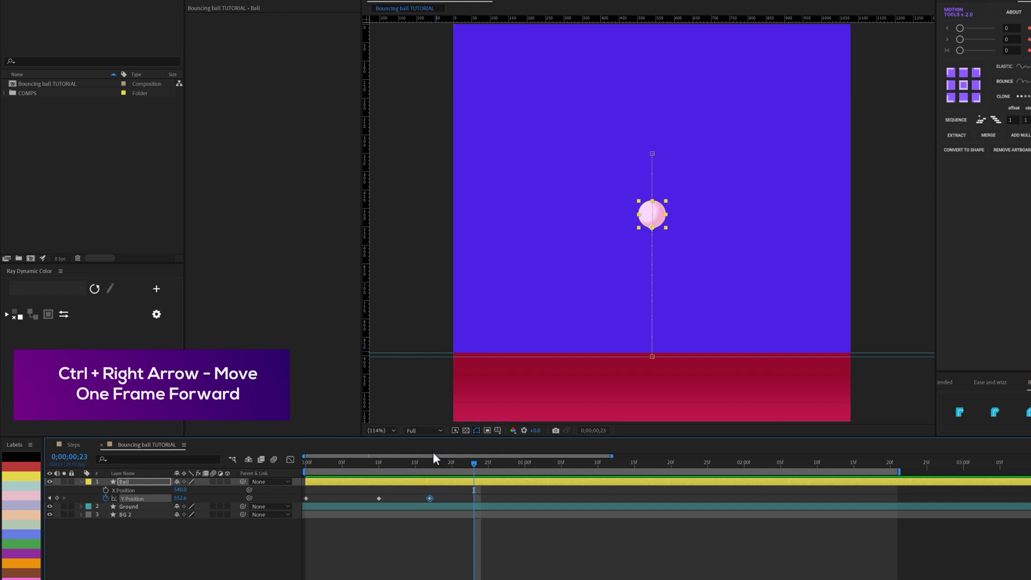
{"action": "left_click", "coordinate": [379, 497]}
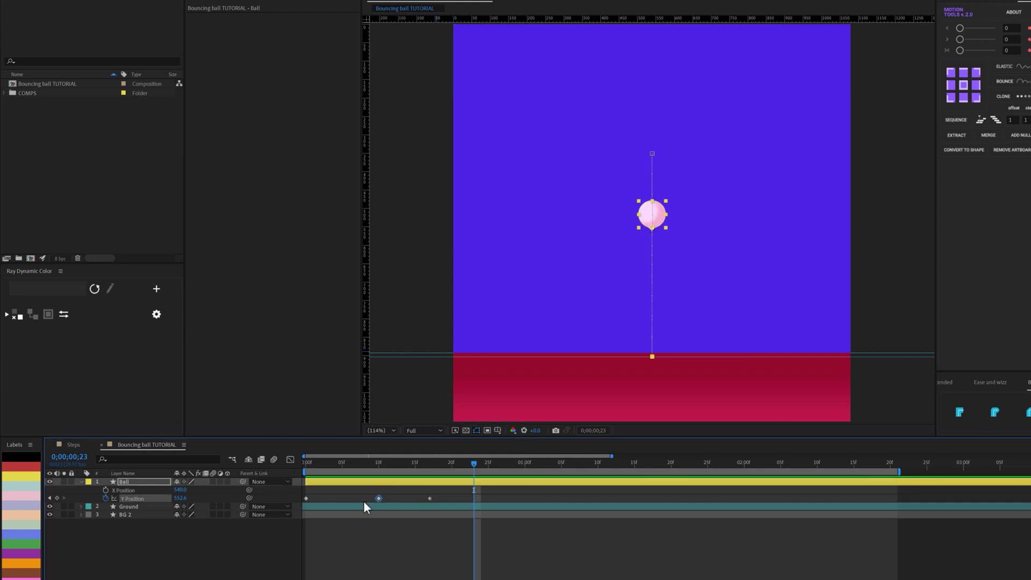
{"action": "key", "text": "ctrl+v"}
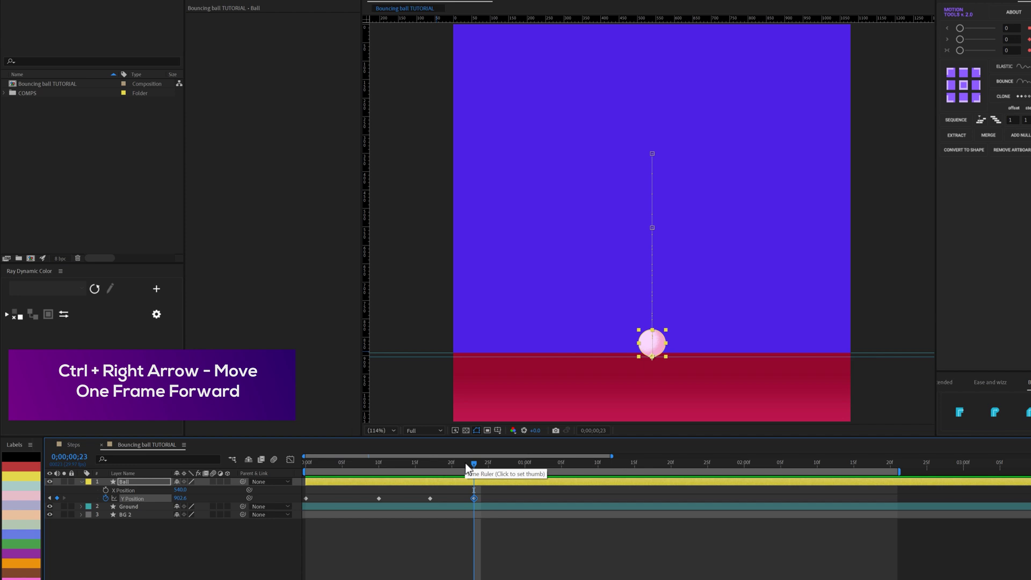
{"action": "key", "text": "ctrl+Right"}
{"action": "key", "text": "ctrl+Right"}
{"action": "key", "text": "ctrl+Right"}
{"action": "key", "text": "ctrl+Right"}
{"action": "key", "text": "ctrl+Right"}
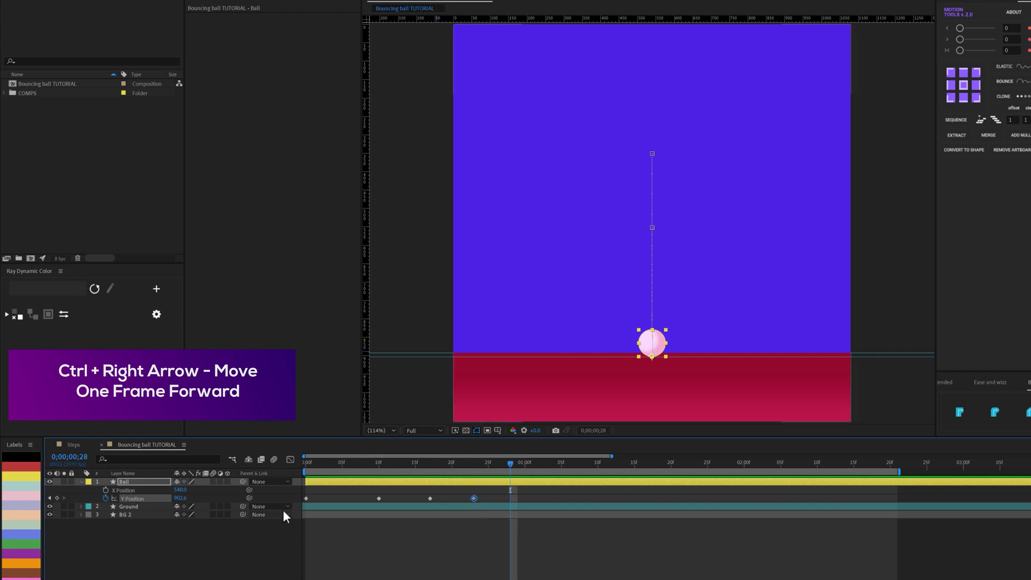
{"action": "mouse_move", "coordinate": [180, 498]}
{"action": "left_mouse_down"}
{"action": "mouse_move", "coordinate": [159, 493]}
{"action": "mouse_move", "coordinate": [174, 497]}
{"action": "left_mouse_up"}
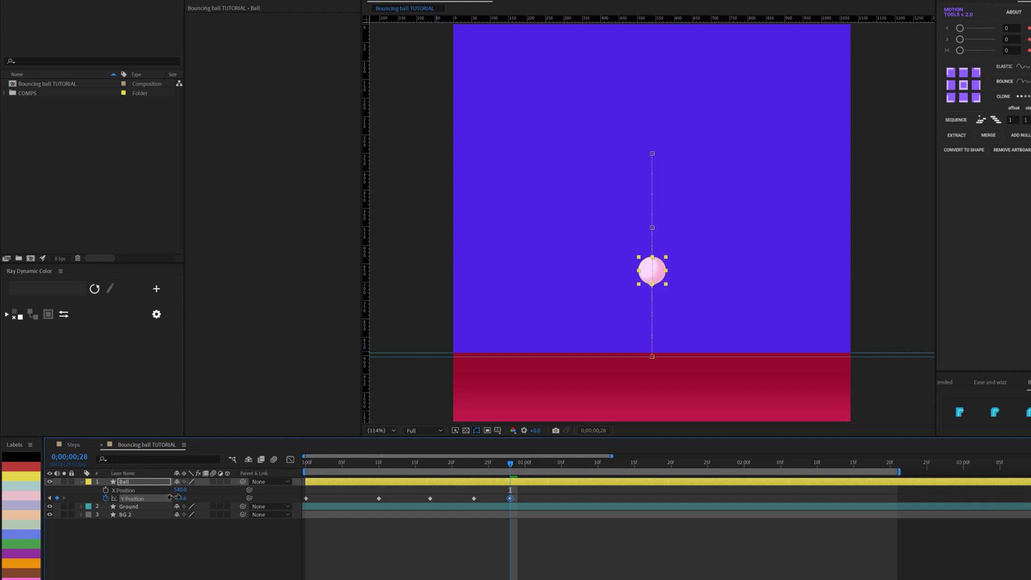
{"action": "left_click", "coordinate": [460, 533]}
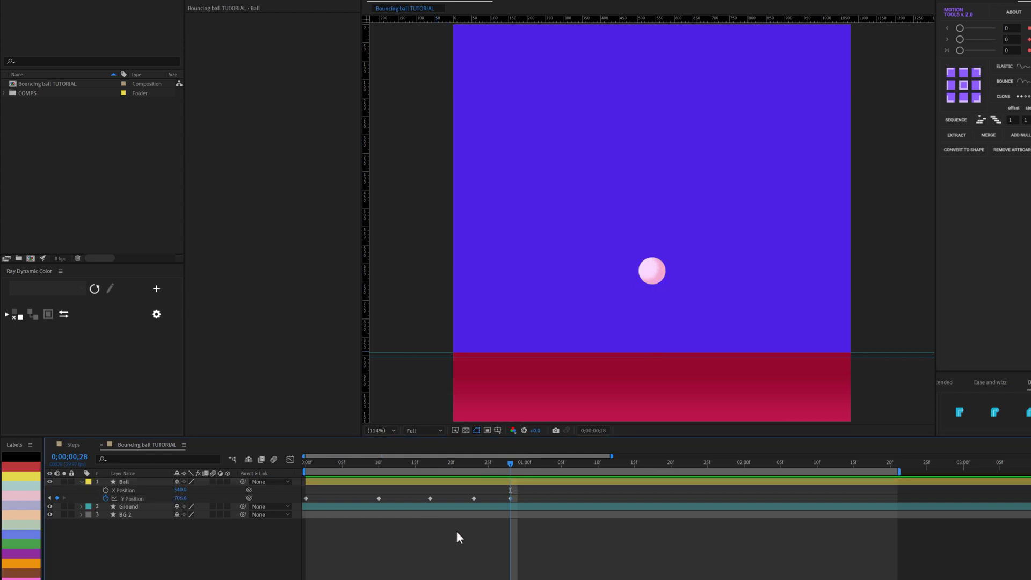
- Paste a ground keyframe at 1;02 and add a slightly lower third peak at 1;05
{"action": "key", "text": "ctrl+Right"}
{"action": "key", "text": "ctrl+Right"}
{"action": "key", "text": "ctrl+Right"}
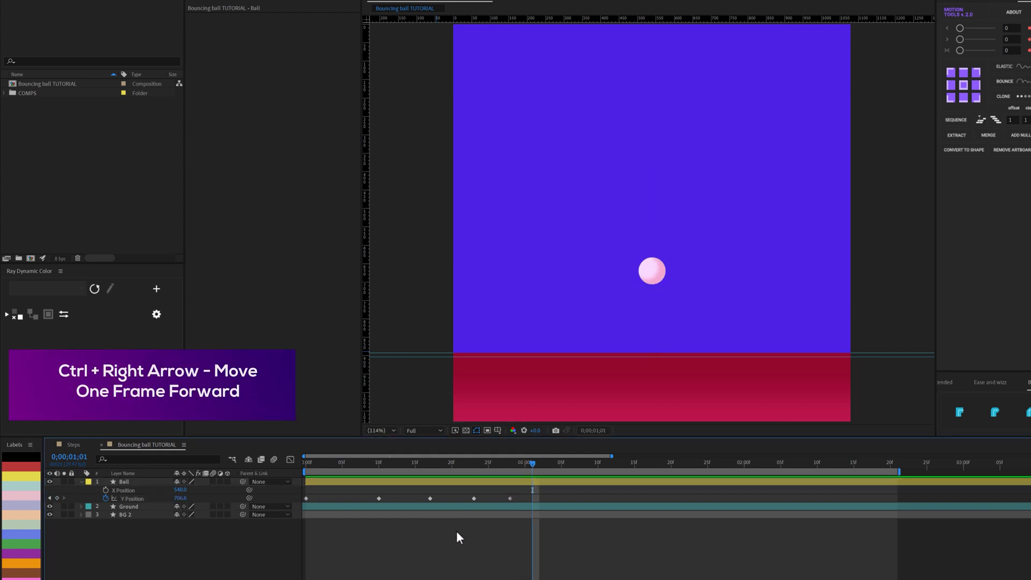
{"action": "key", "text": "ctrl+Right"}
{"action": "left_click", "coordinate": [473, 499]}
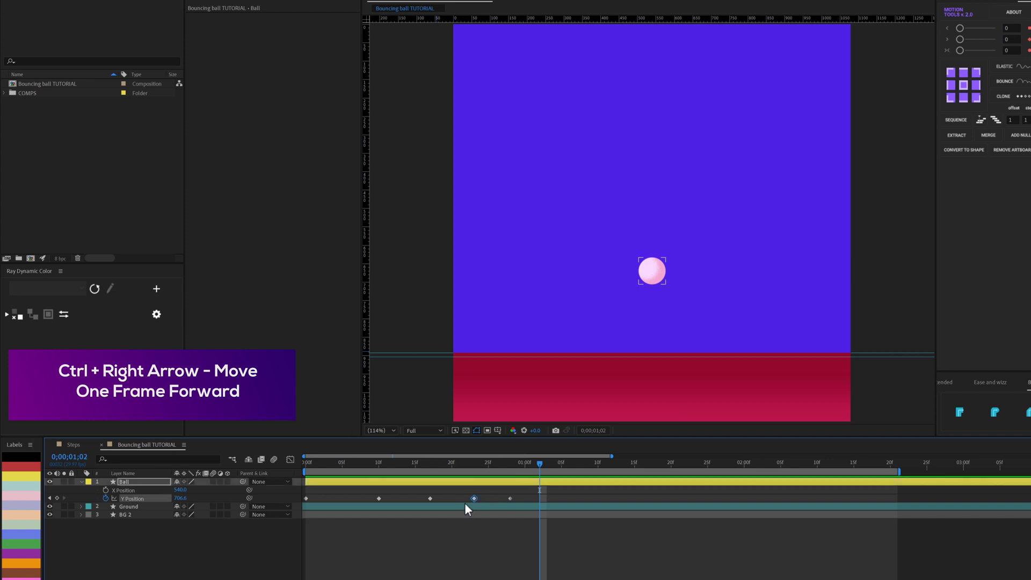
{"action": "key", "text": "ctrl+v"}
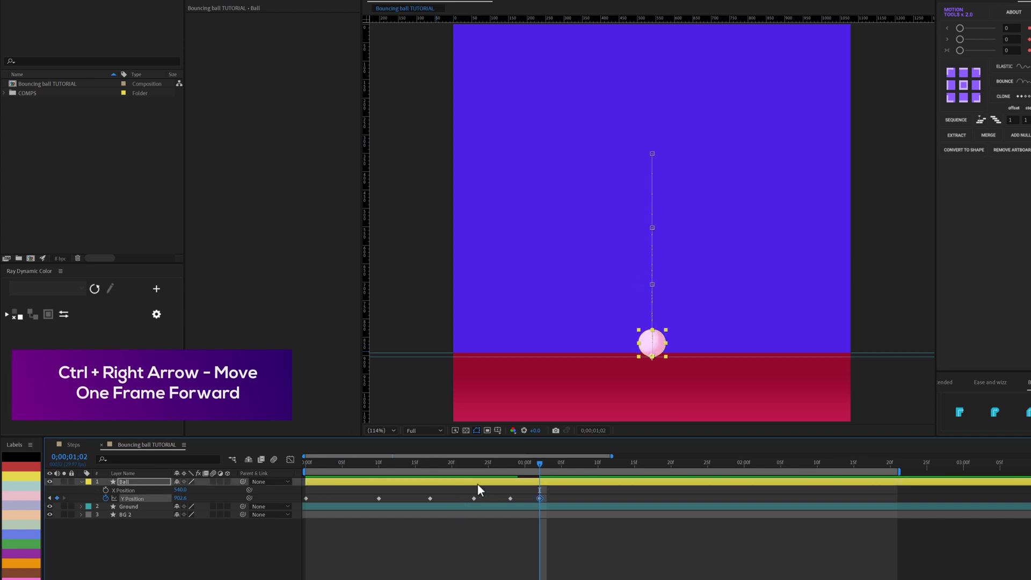
{"action": "left_click", "coordinate": [570, 539]}
{"action": "key", "text": "Page_Down"}
{"action": "key", "text": "Page_Down"}
{"action": "key", "text": "Page_Down"}
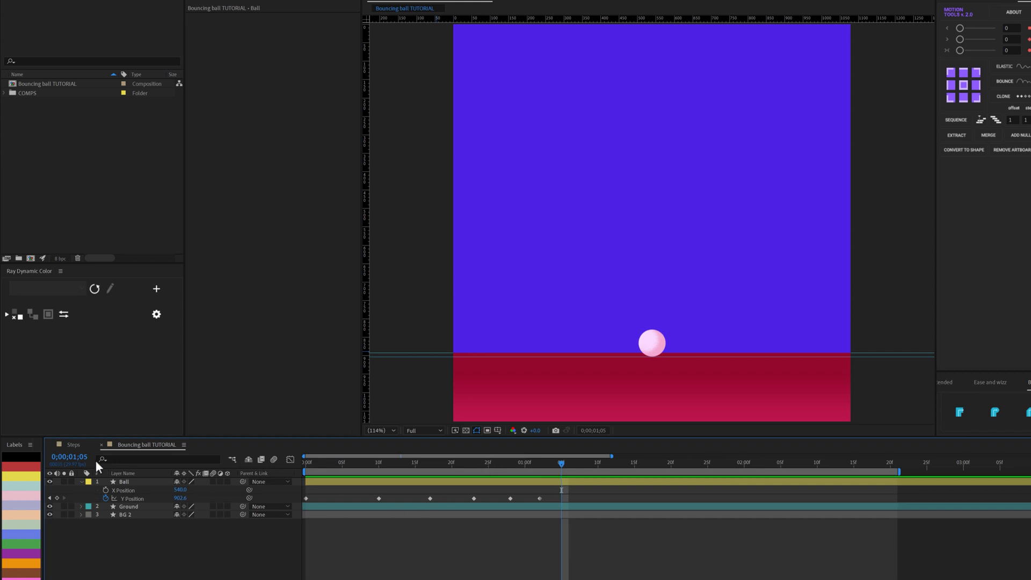
{"action": "left_click_drag", "start_coordinate": [180, 498], "coordinate": [146, 493]}
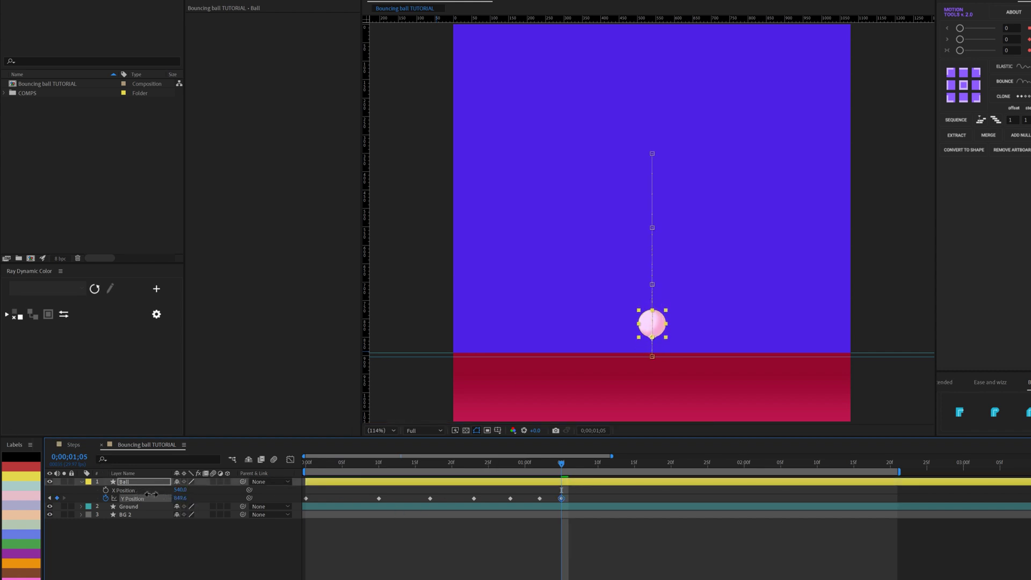
{"action": "left_click", "coordinate": [445, 550]}
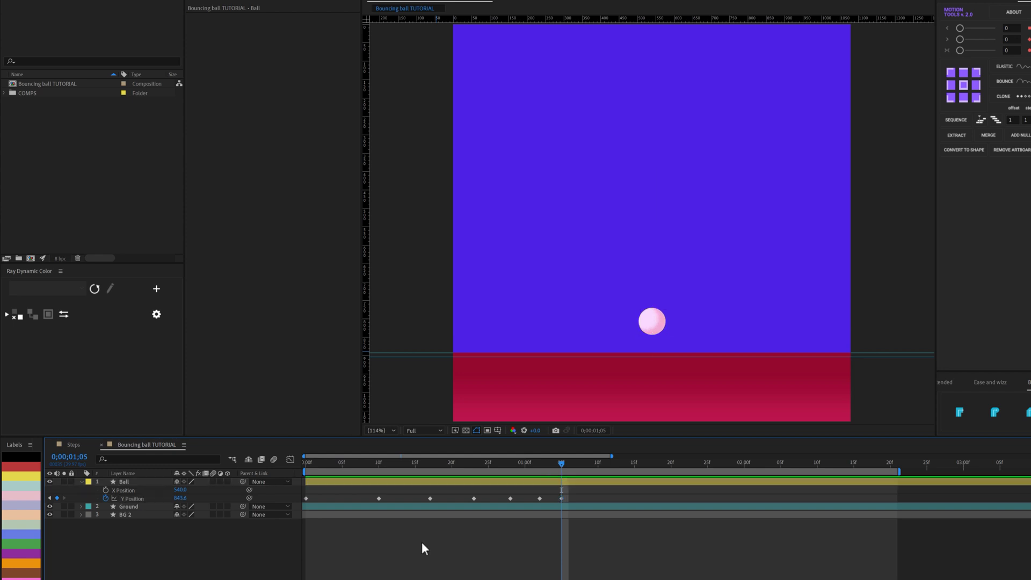
- Paste a ground keyframe at 1;07 and add a small final peak at 1;09
{"action": "key", "text": "Page_Down"}
{"action": "key", "text": "Page_Down"}
{"action": "left_click_drag", "start_coordinate": [534, 481], "coordinate": [540, 498]}
{"action": "key", "text": "ctrl+z"}
{"action": "left_click", "coordinate": [540, 498]}
{"action": "key", "text": "ctrl+c"}
{"action": "key", "text": "ctrl+v"}
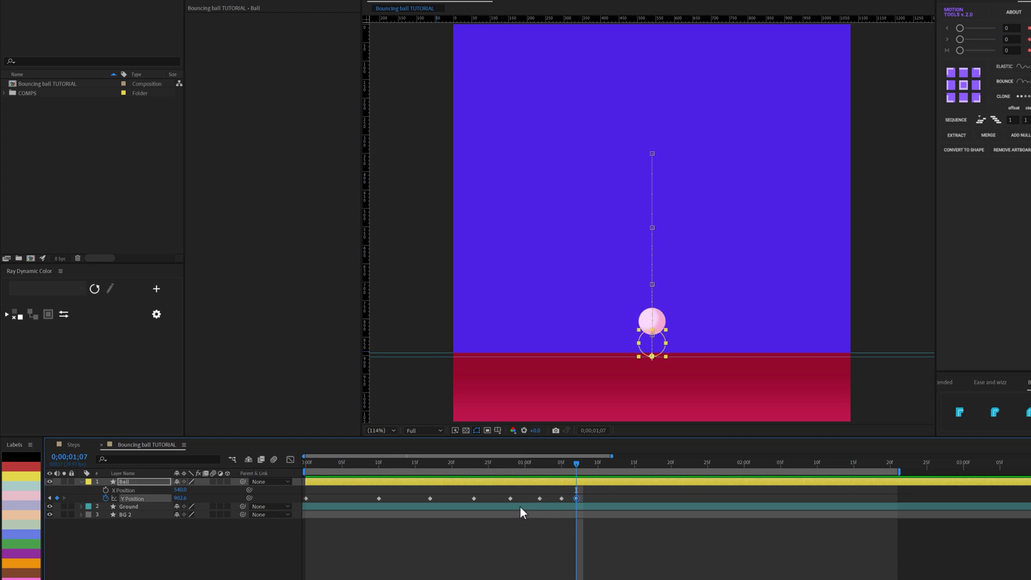
{"action": "left_click", "coordinate": [395, 530]}
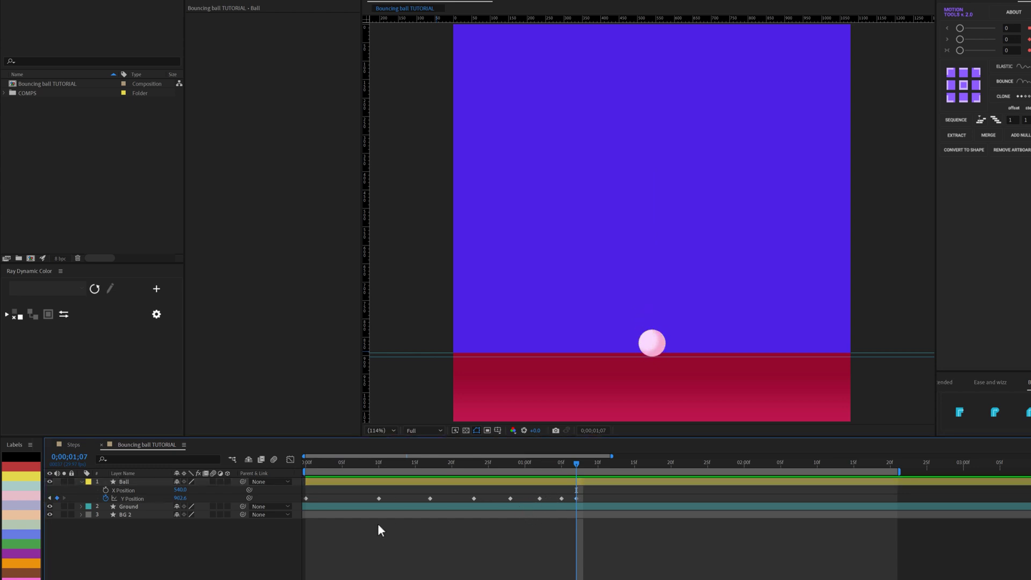
{"action": "key", "text": "Page_Down"}
{"action": "key", "text": "Page_Down"}
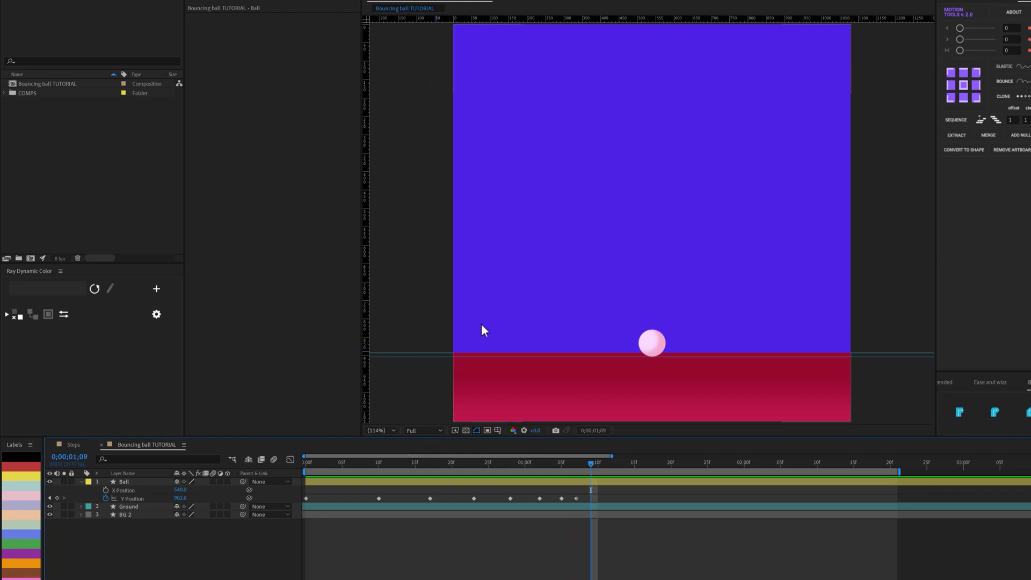
{"action": "left_click_drag", "start_coordinate": [180, 499], "coordinate": [171, 499]}
{"action": "left_click", "coordinate": [531, 577]}
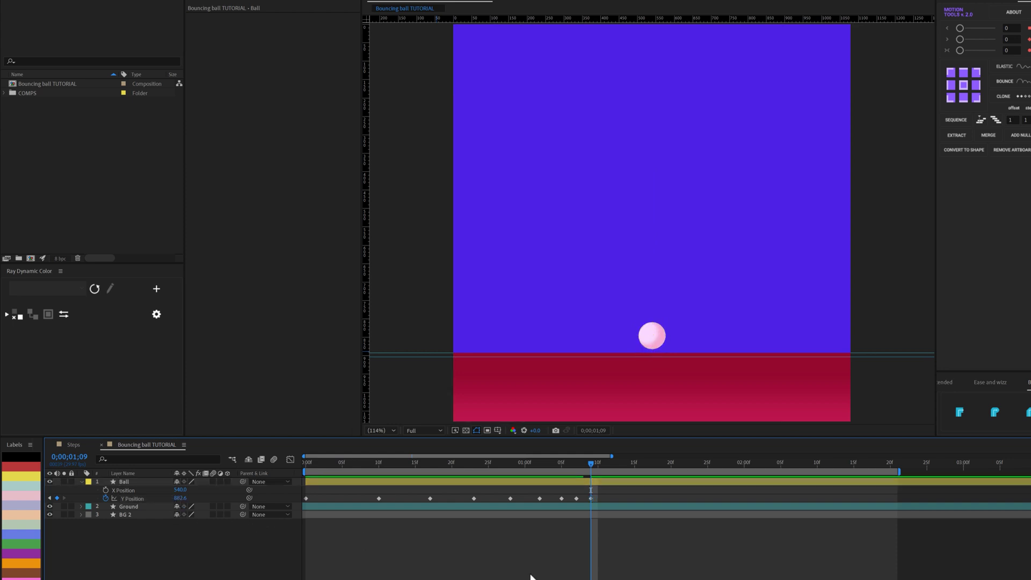
- Paste the last ground keyframe at 1;10 and return the playhead to the start
{"action": "key", "text": "Page_Down"}
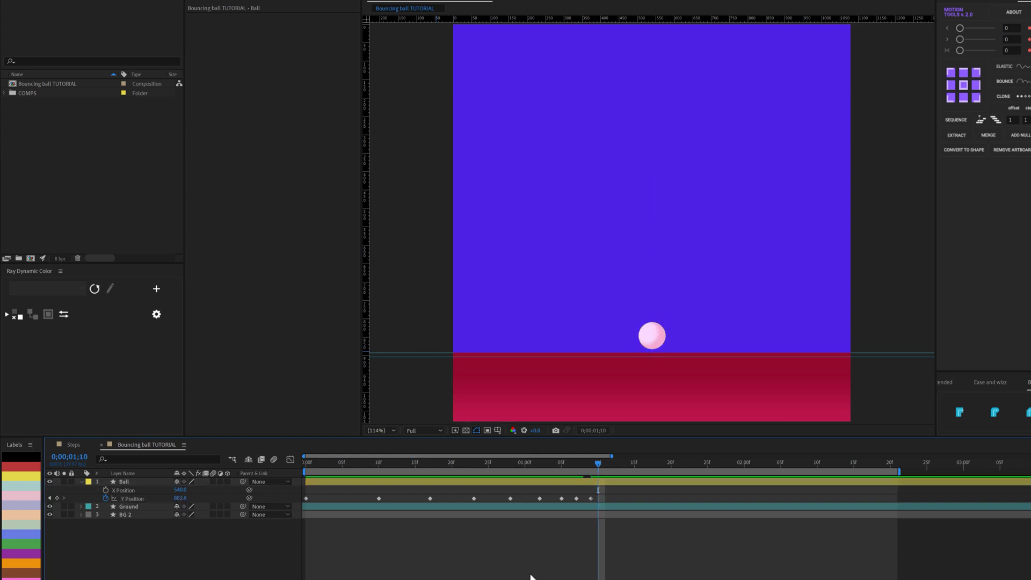
{"action": "left_click", "coordinate": [577, 499]}
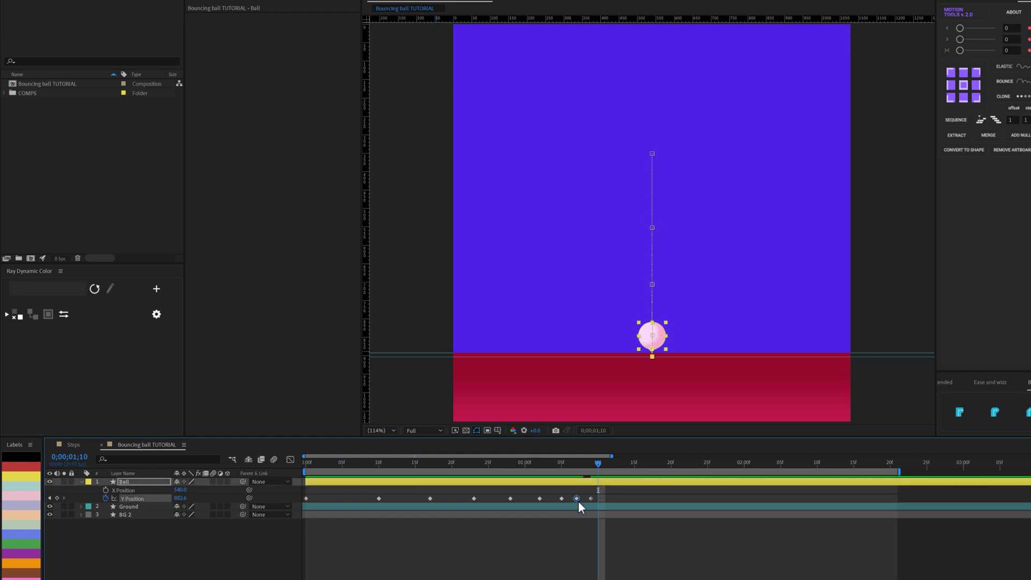
{"action": "key", "text": "ctrl+c"}
{"action": "key", "text": "ctrl+v"}
{"action": "left_click", "coordinate": [582, 489]}
{"action": "left_click", "coordinate": [589, 465]}
{"action": "left_click_drag", "start_coordinate": [588, 465], "coordinate": [294, 467]}
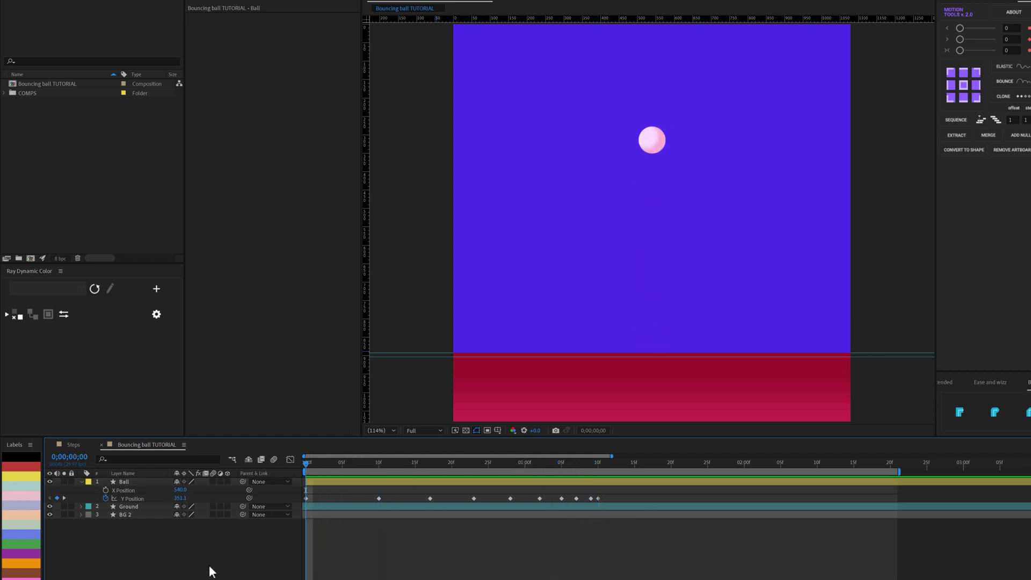
- Preview and scrub the bounce, then marquee-select all Ball Y Position keyframes
{"action": "key", "text": "space"}
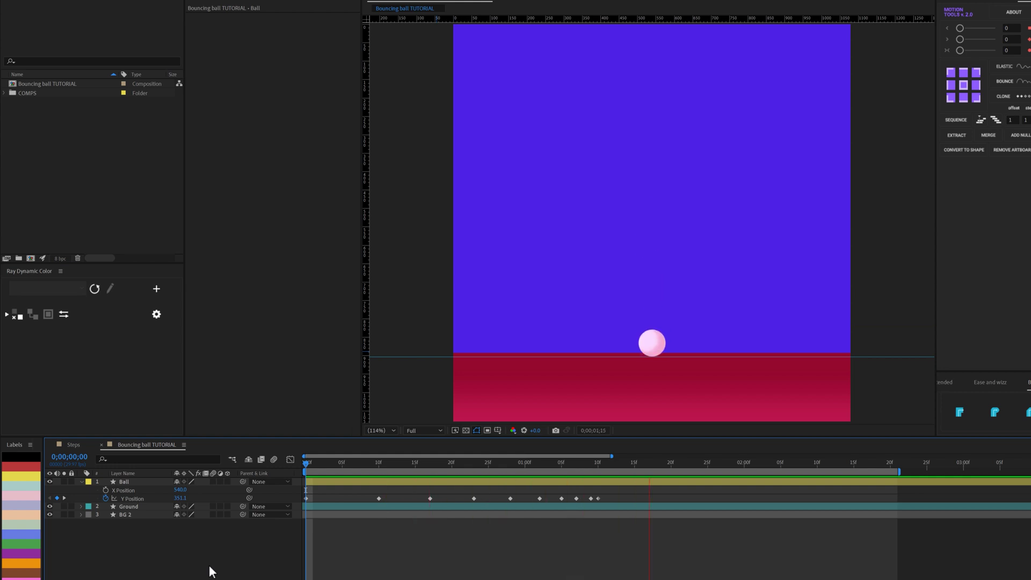
{"action": "key", "text": "space"}
{"action": "key", "text": "space"}
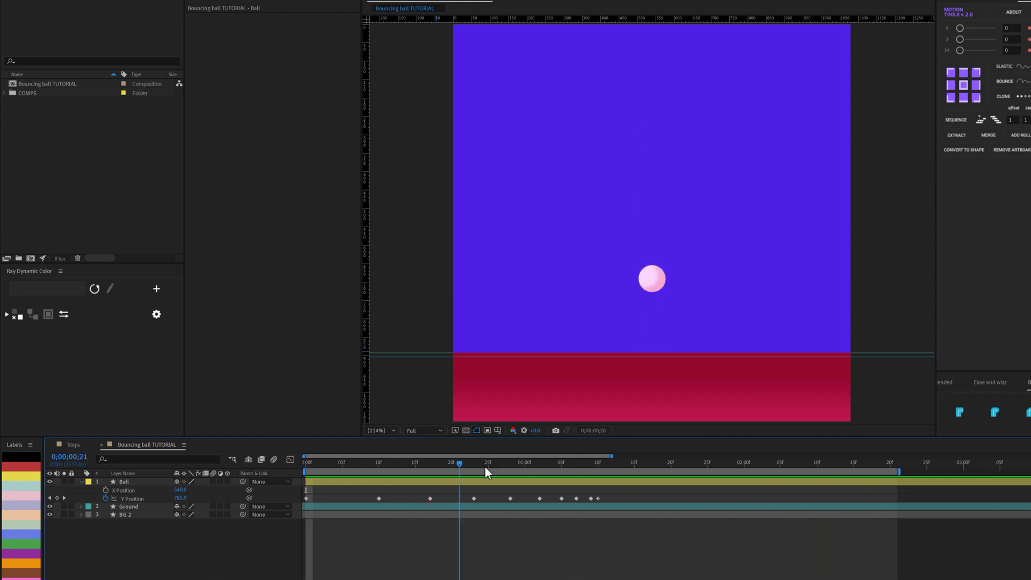
{"action": "left_click_drag", "start_coordinate": [400, 475], "coordinate": [444, 471]}
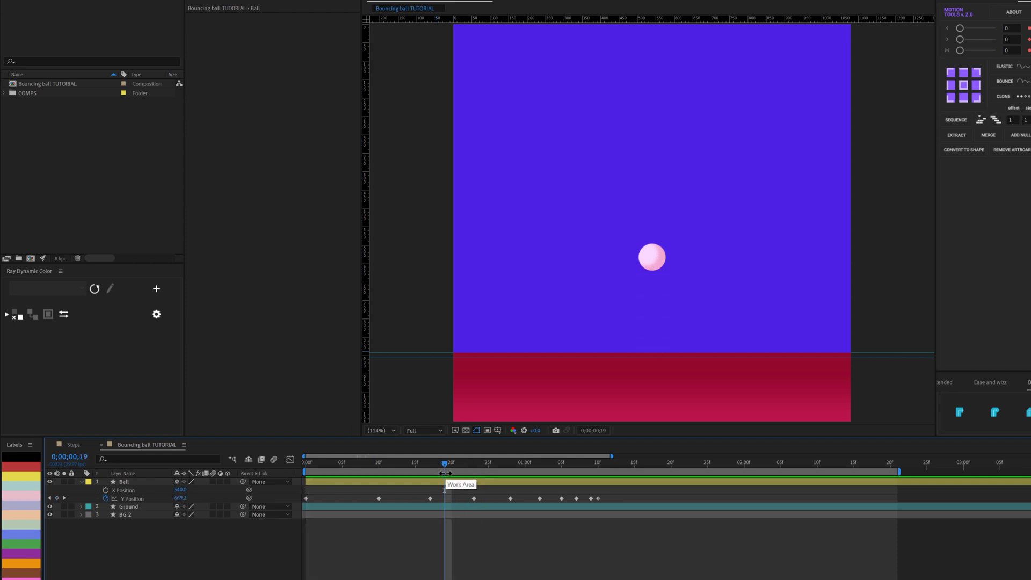
{"action": "left_click_drag", "start_coordinate": [624, 428], "coordinate": [299, 448]}
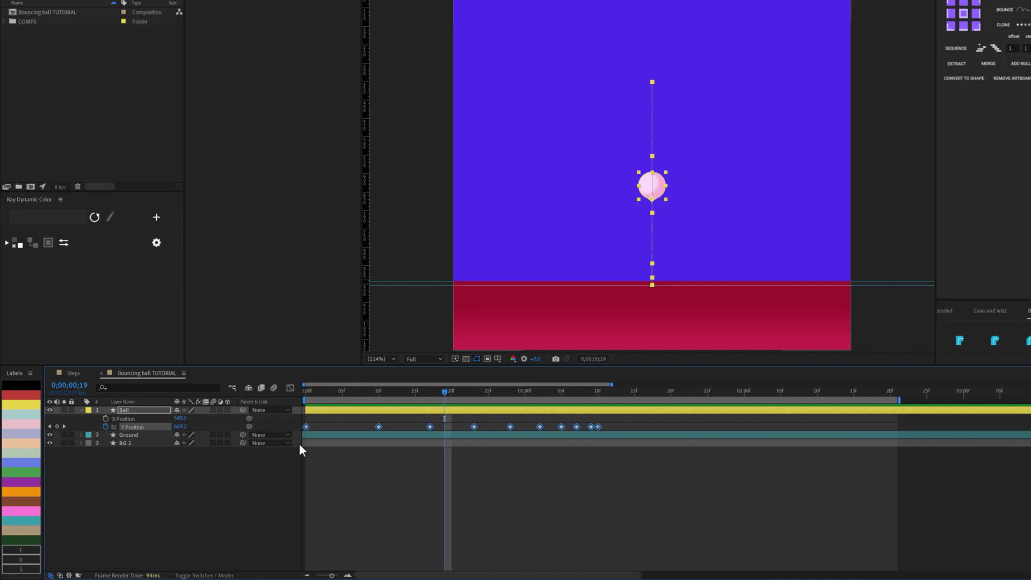
- Apply Keyframe Assistant > Easy Ease to the selected Y Position keyframes
{"action": "right_click", "coordinate": [305, 426]}
{"action": "mouse_move", "coordinate": [408, 420]}
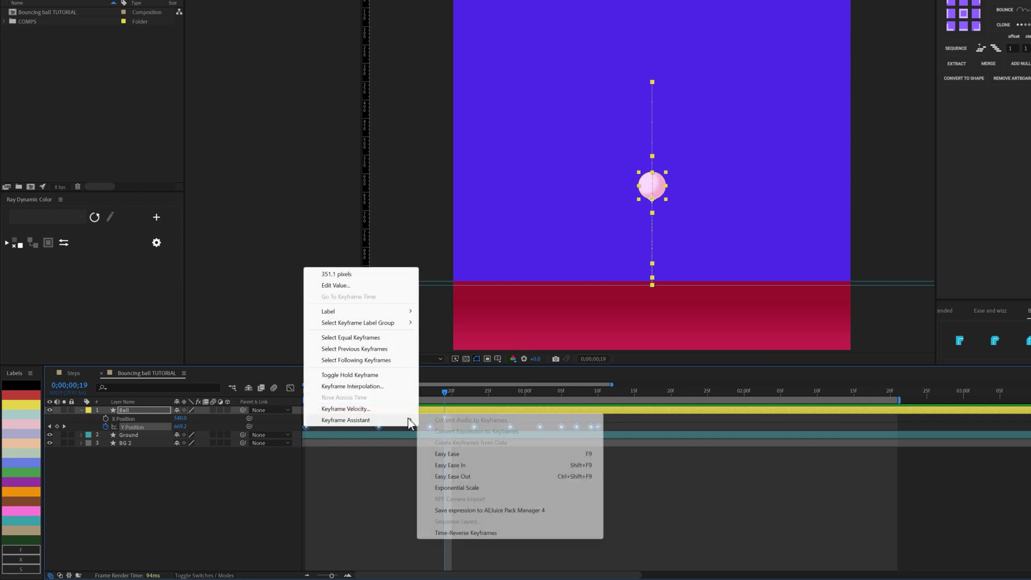
{"action": "left_click", "coordinate": [466, 455]}
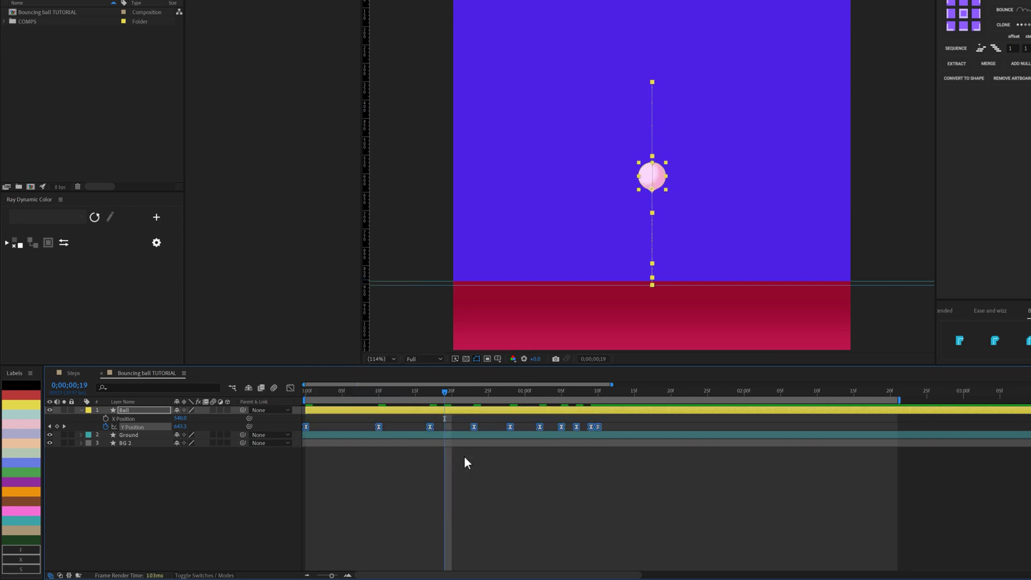
- Show the keyframes in the Graph Editor as the Y Position value graph
{"action": "left_click", "coordinate": [290, 388]}
{"action": "right_click", "coordinate": [362, 467]}
{"action": "left_click", "coordinate": [409, 379]}
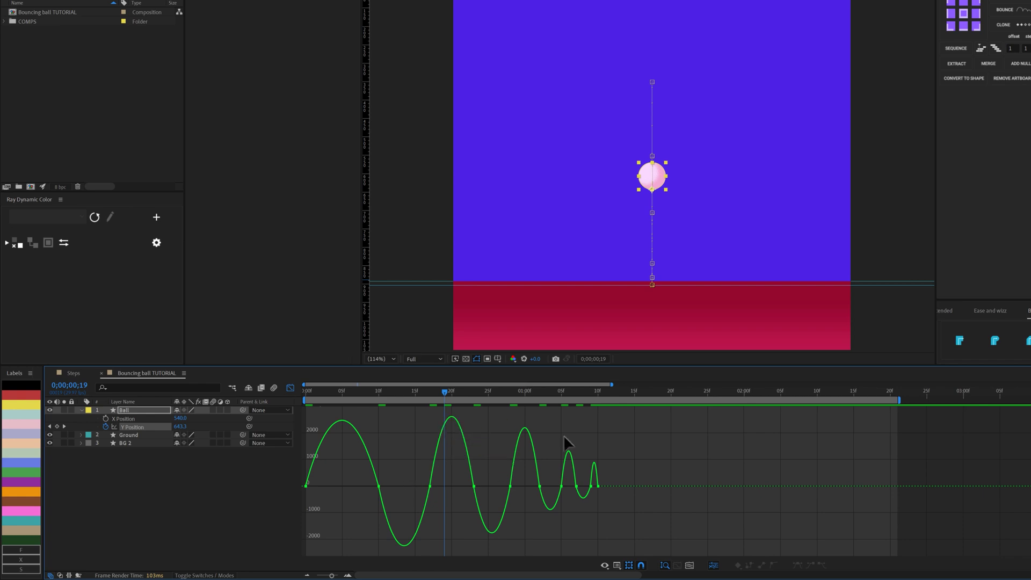
{"action": "right_click", "coordinate": [398, 443]}
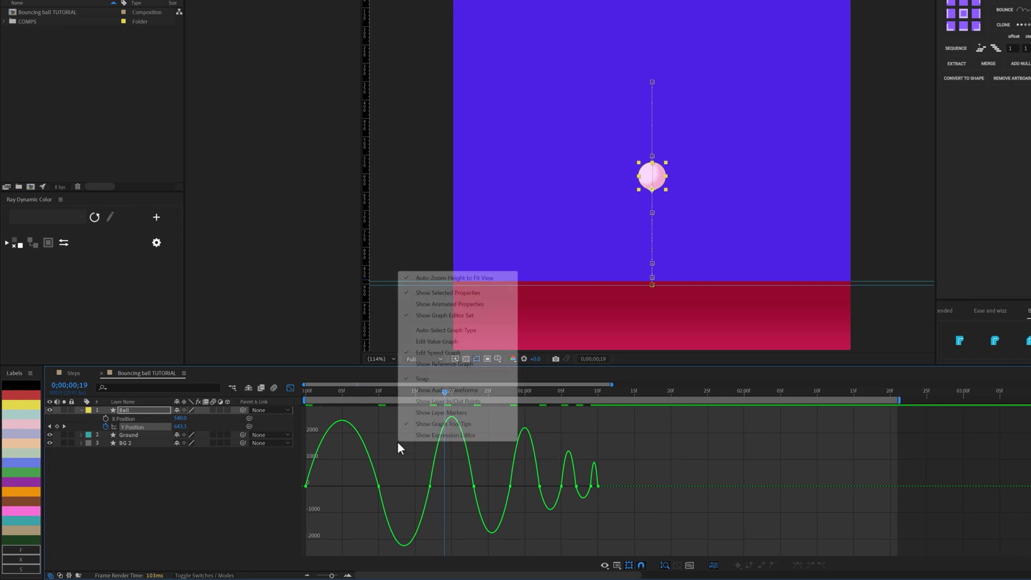
{"action": "left_click", "coordinate": [436, 342]}
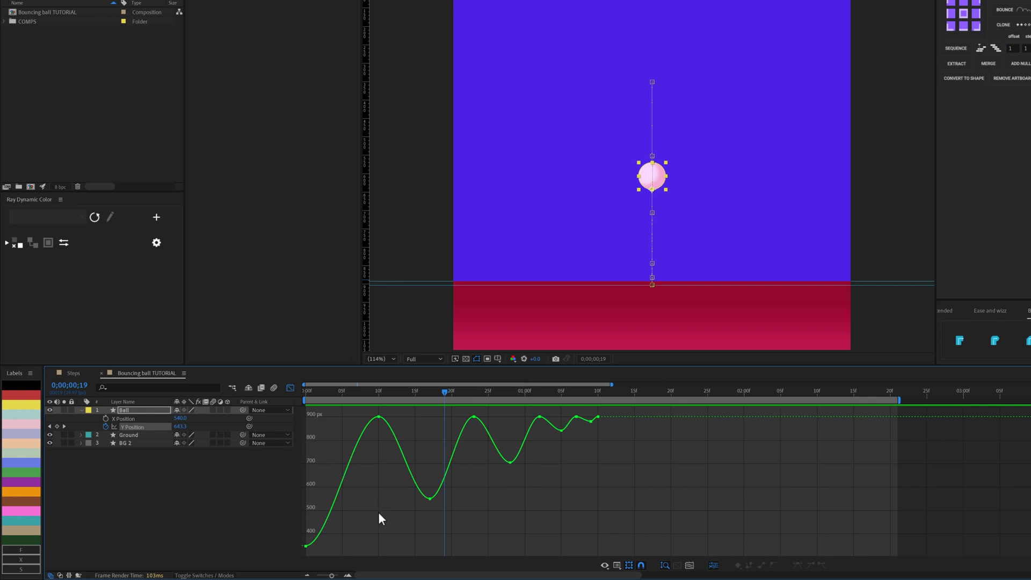
- Lengthen and reshape the first Y Position keyframe's outgoing Bezier handle, checking the fall
{"action": "left_click_drag", "start_coordinate": [353, 517], "coordinate": [275, 561]}
{"action": "left_click_drag", "start_coordinate": [314, 397], "coordinate": [308, 396]}
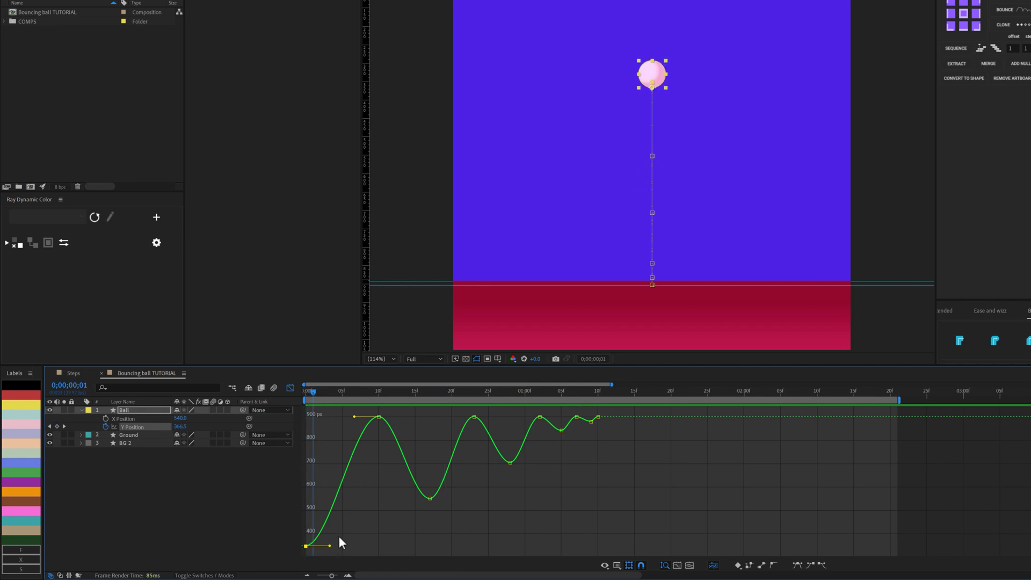
{"action": "left_click_drag", "start_coordinate": [329, 546], "coordinate": [378, 547]}
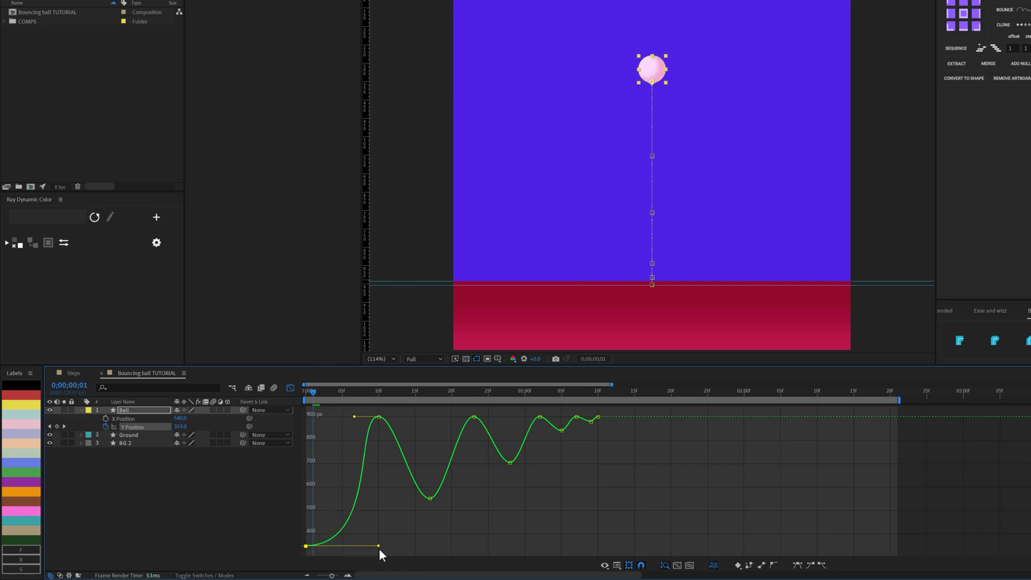
{"action": "left_click_drag", "start_coordinate": [314, 392], "coordinate": [301, 427]}
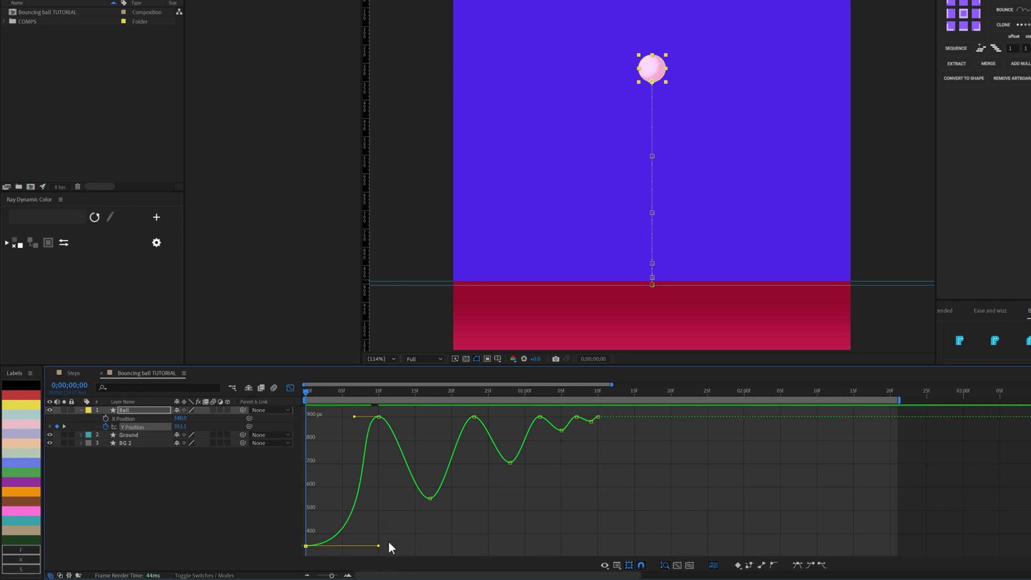
{"action": "left_click_drag", "start_coordinate": [378, 546], "coordinate": [296, 448]}
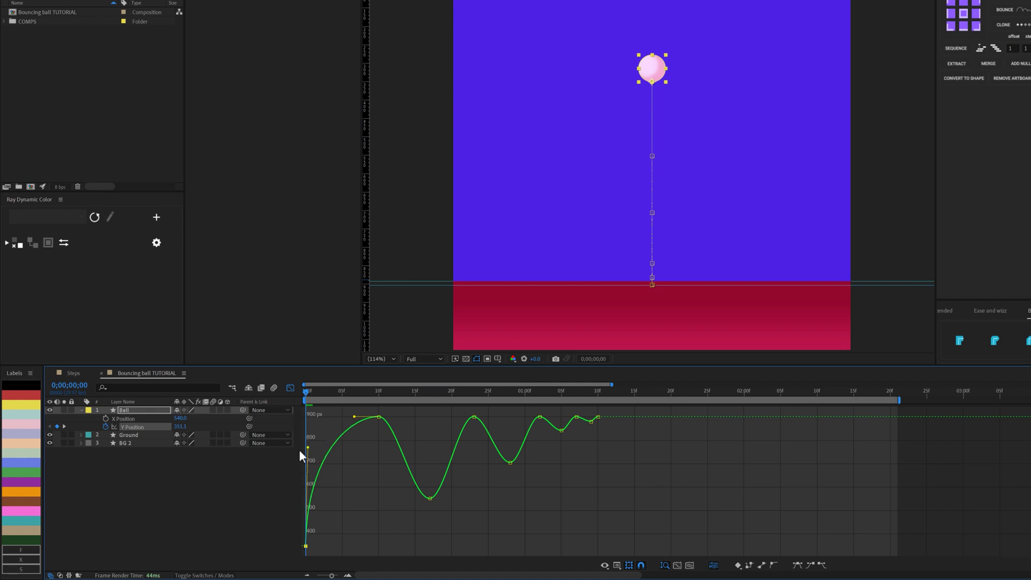
{"action": "left_click_drag", "start_coordinate": [310, 392], "coordinate": [362, 540]}
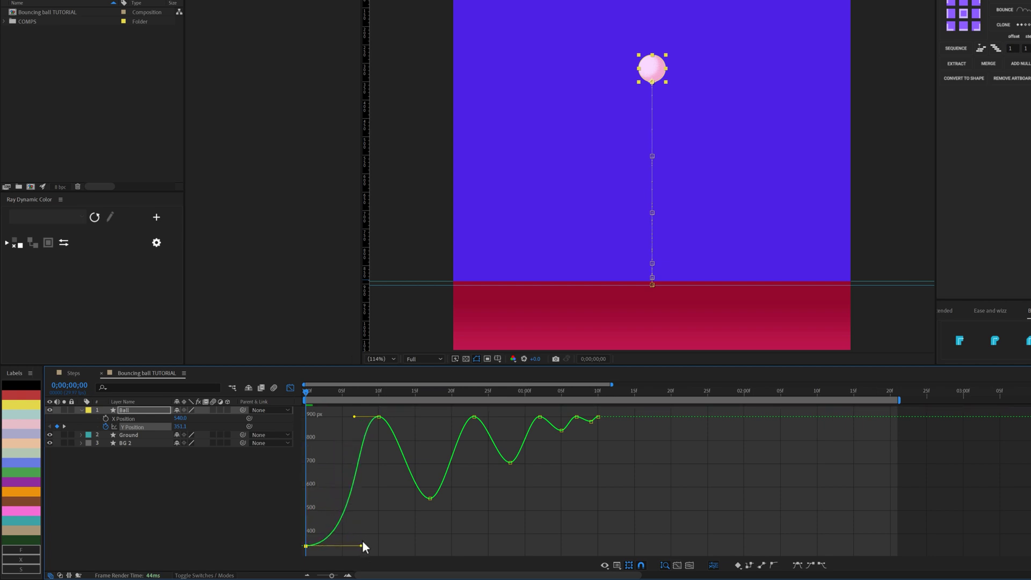
- Adjust the 10f keyframe's curve and reset it to Easy Ease with F9
{"action": "left_click", "coordinate": [382, 463]}
{"action": "left_click", "coordinate": [379, 416]}
{"action": "left_click_drag", "start_coordinate": [355, 417], "coordinate": [355, 423]}
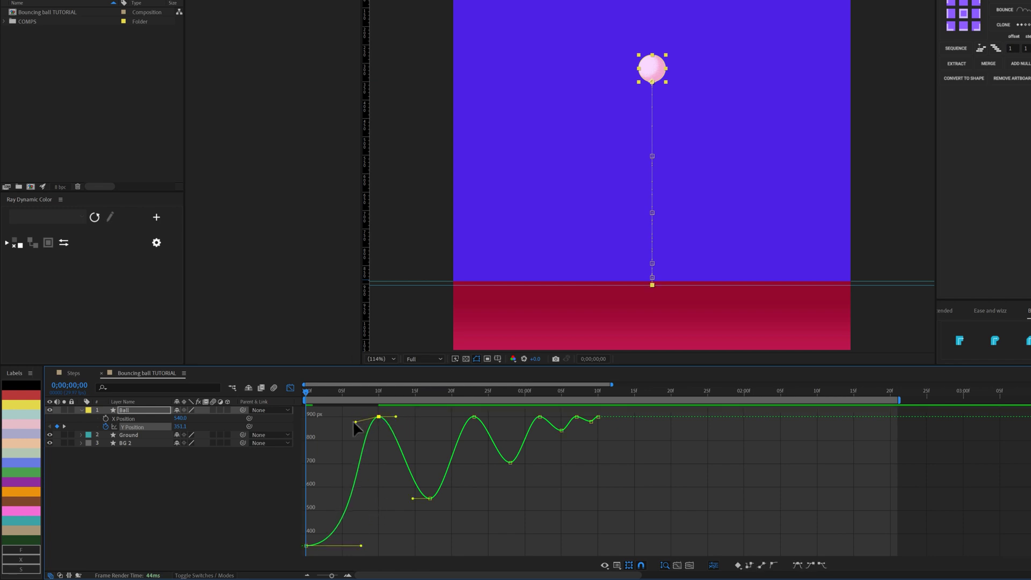
{"action": "key", "text": "F9"}
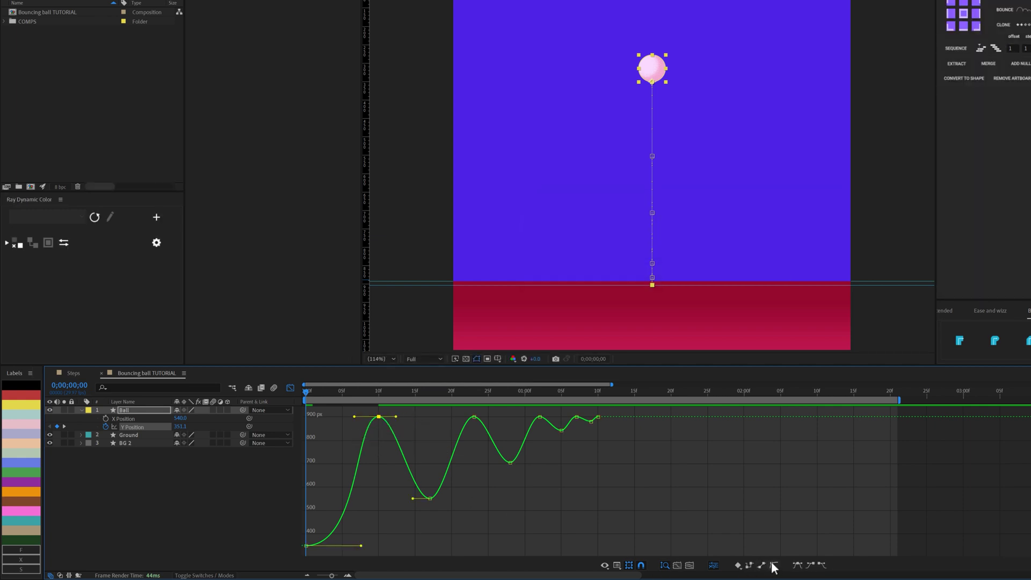
- Convert the 10f keyframe to Auto Bezier and pull its outgoing handle down into a sharp impact
{"action": "left_click", "coordinate": [774, 567]}
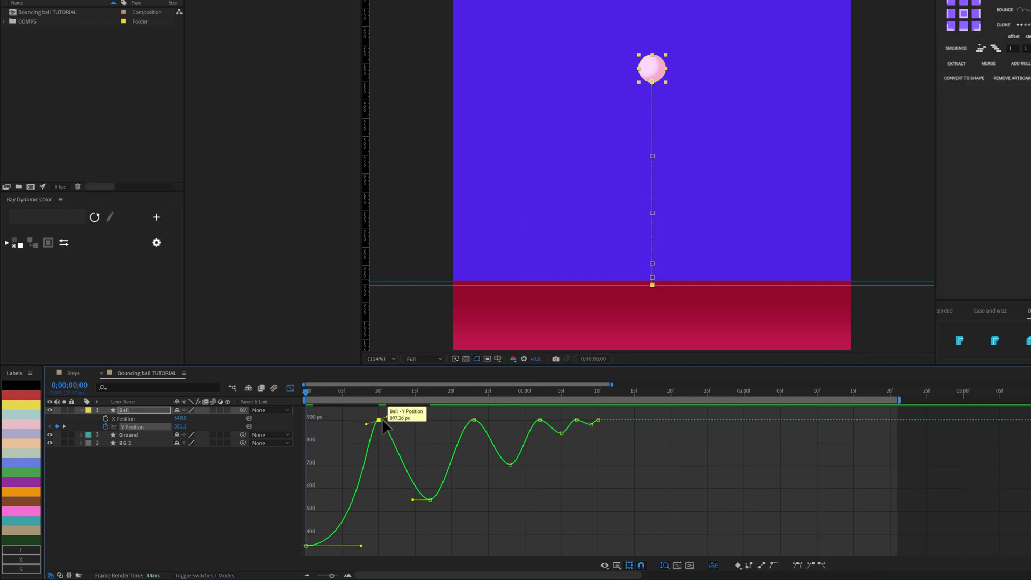
{"action": "left_click_drag", "start_coordinate": [387, 417], "coordinate": [372, 466]}
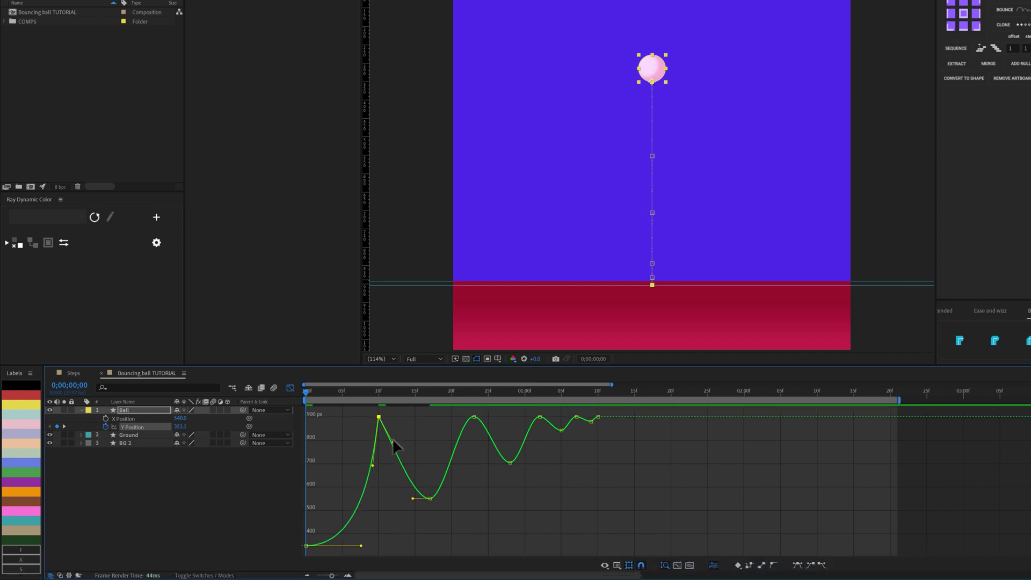
{"action": "left_click_drag", "start_coordinate": [392, 443], "coordinate": [391, 456]}
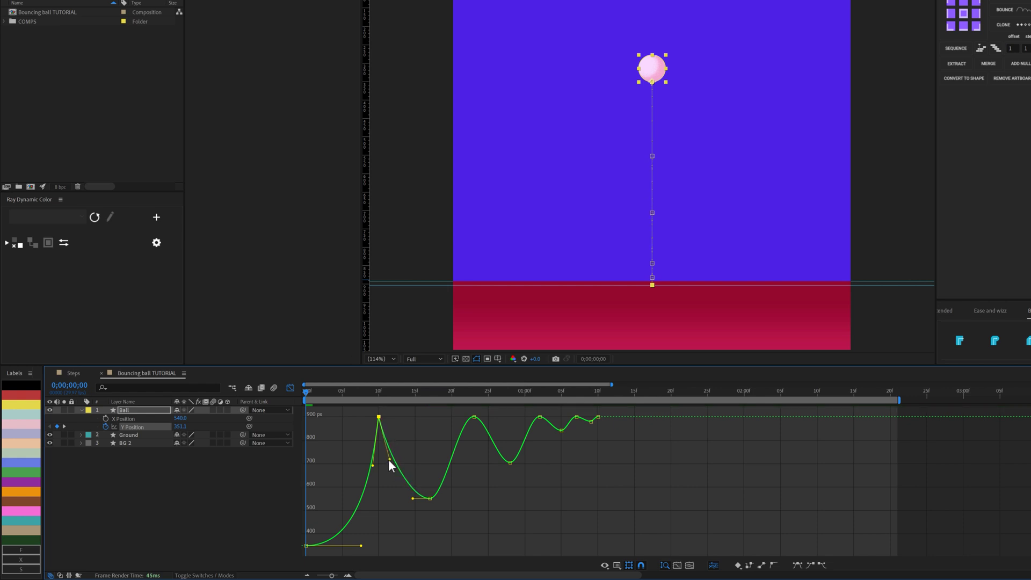
{"action": "left_click_drag", "start_coordinate": [369, 392], "coordinate": [379, 395]}
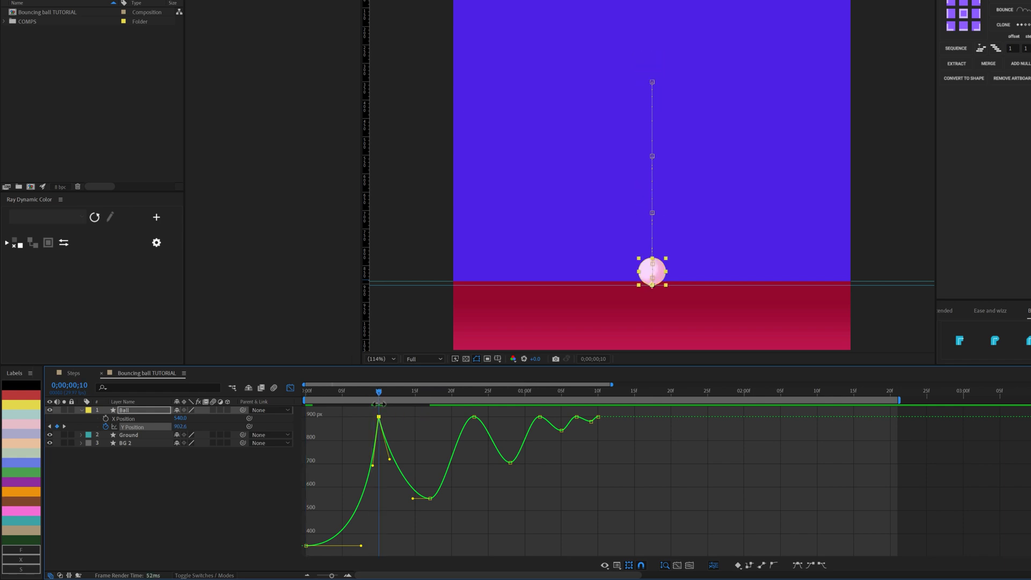
{"action": "scroll", "coordinate": [380, 439], "scroll_direction": "up", "scroll_amount": 3}
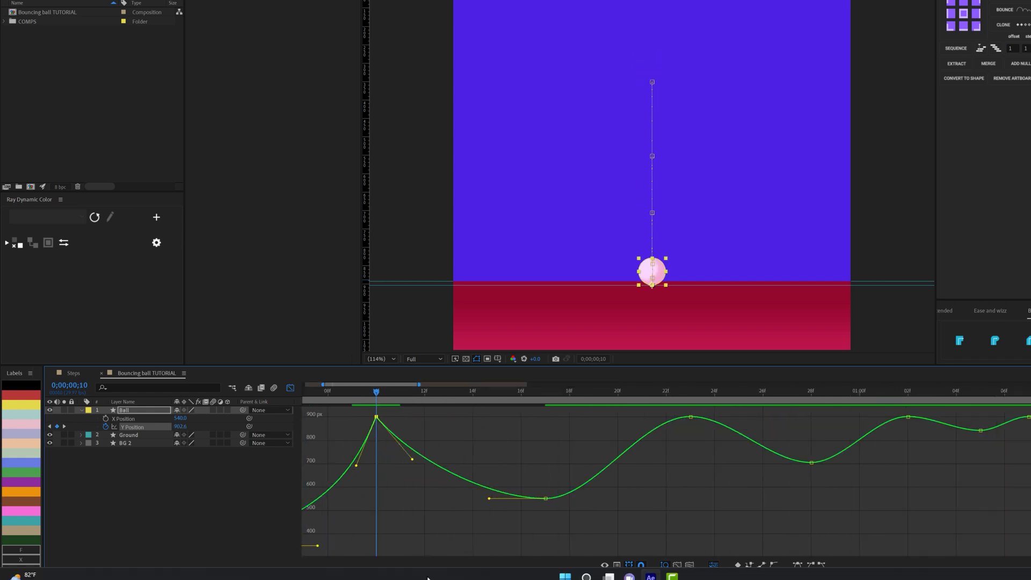
{"action": "left_click_drag", "start_coordinate": [396, 575], "coordinate": [377, 574]}
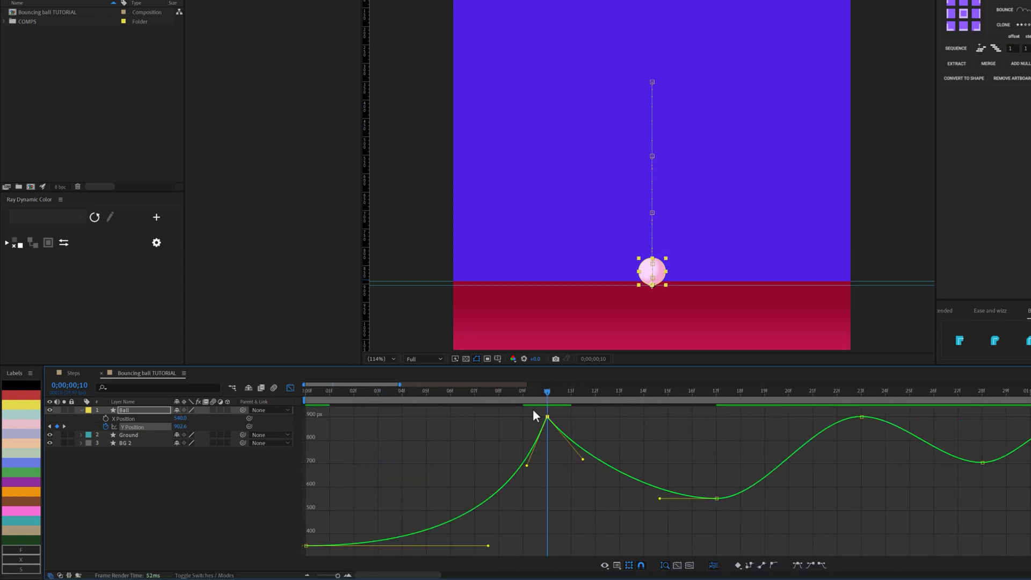
{"action": "left_click_drag", "start_coordinate": [537, 391], "coordinate": [529, 431]}
{"action": "key", "text": "minus"}
{"action": "left_click_drag", "start_coordinate": [357, 394], "coordinate": [385, 397]}
{"action": "left_click", "coordinate": [336, 425]}
{"action": "key", "text": "space"}
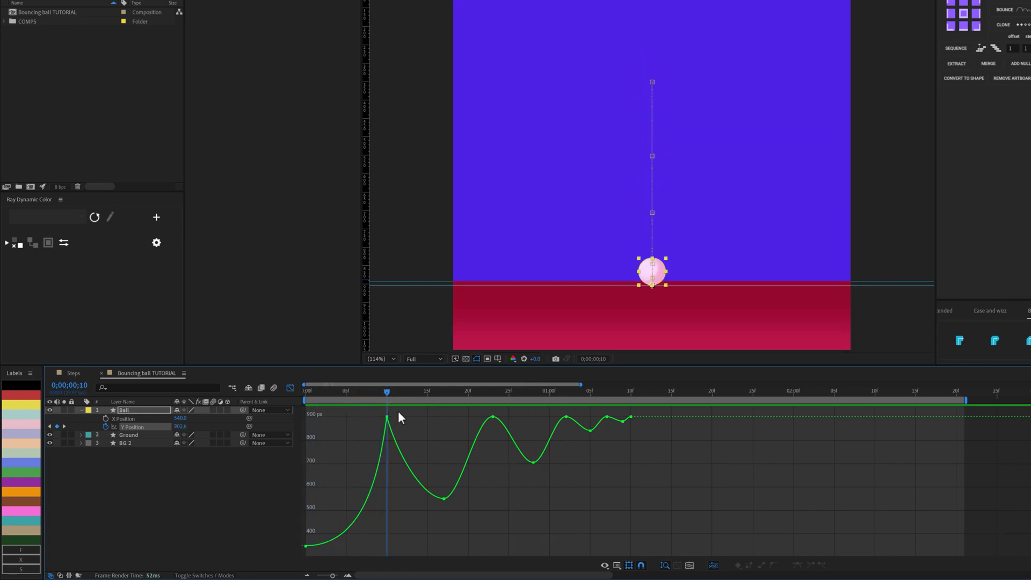
{"action": "left_click", "coordinate": [386, 416]}
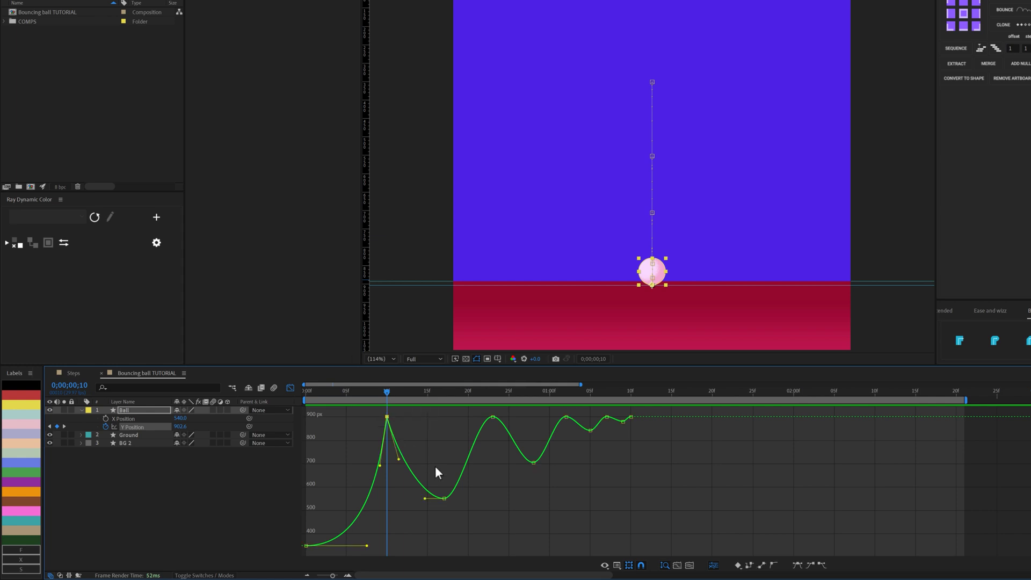
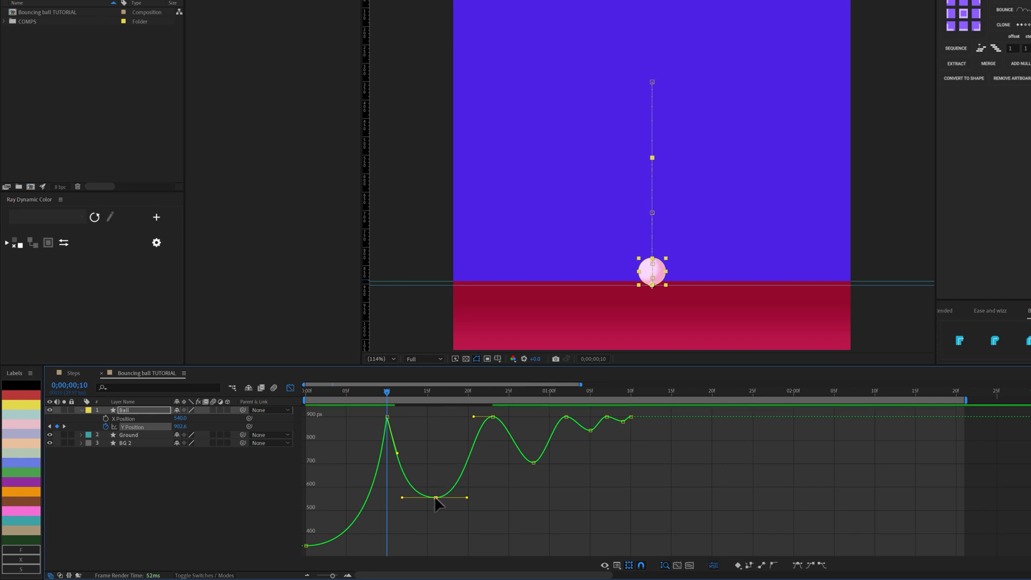
- Select a keyframe on the bounce curve and switch the timeline back to layer bars and keyframes
{"action": "left_click", "coordinate": [417, 513]}
{"action": "left_click", "coordinate": [427, 493]}
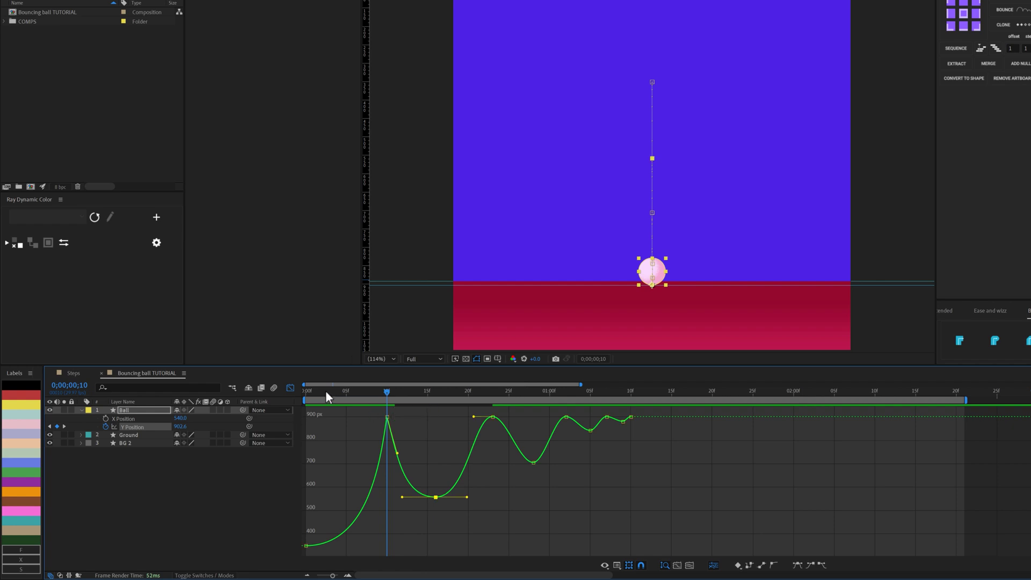
{"action": "left_click", "coordinate": [296, 386]}
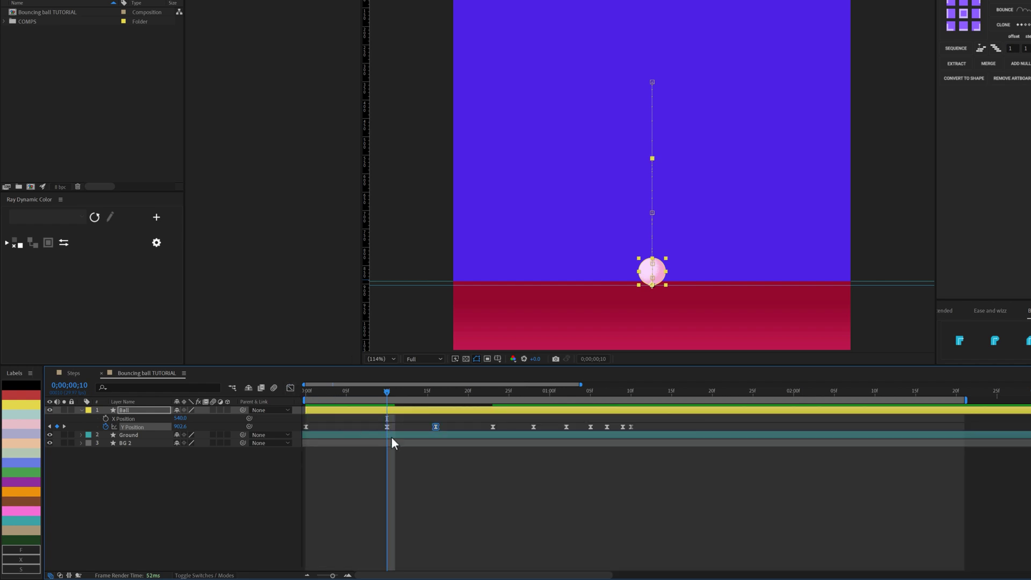
- Adjust the 16f keyframe's handle and sharpen the 23f ground contact into a peak
{"action": "left_click", "coordinate": [293, 387]}
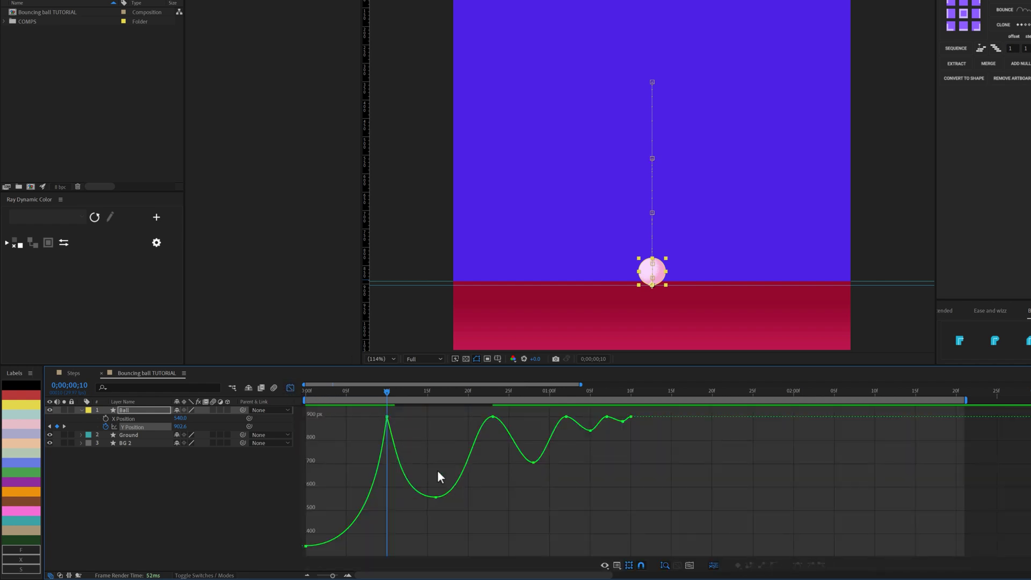
{"action": "mouse_move", "coordinate": [386, 391]}
{"action": "left_mouse_down"}
{"action": "mouse_move", "coordinate": [340, 392]}
{"action": "mouse_move", "coordinate": [395, 392]}
{"action": "left_mouse_up"}
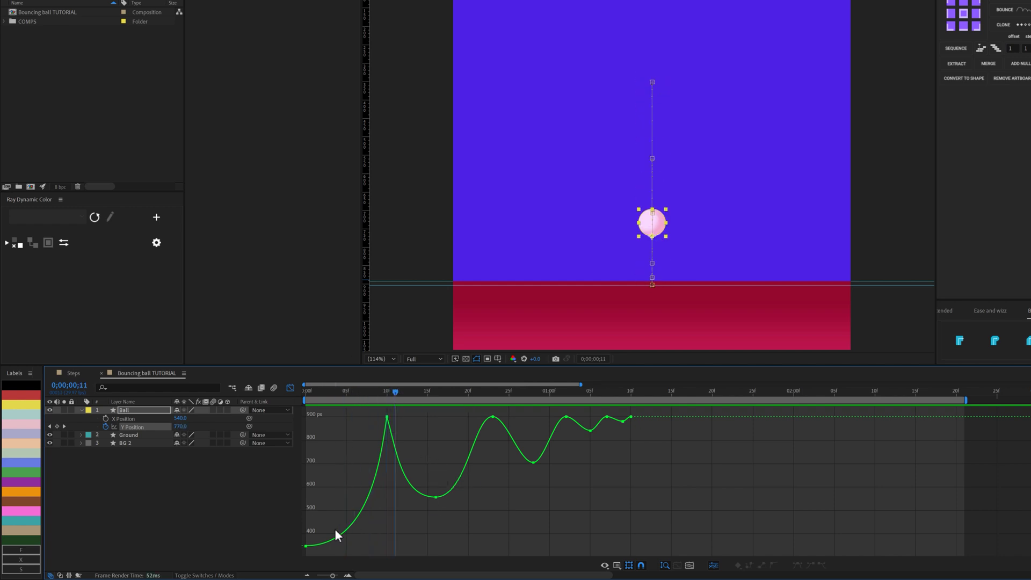
{"action": "left_click_drag", "start_coordinate": [427, 490], "coordinate": [410, 497]}
{"action": "left_click_drag", "start_coordinate": [473, 417], "coordinate": [486, 442]}
{"action": "left_click_drag", "start_coordinate": [506, 417], "coordinate": [544, 461]}
- Shorten the 28f keyframe's handles, move it to 27f, and sharpen the 02f contact
{"action": "left_click", "coordinate": [533, 462]}
{"action": "left_click", "coordinate": [533, 463], "text": "alt"}
{"action": "left_click", "coordinate": [566, 417]}
{"action": "left_click_drag", "start_coordinate": [554, 417], "coordinate": [563, 432]}
{"action": "left_click_drag", "start_coordinate": [578, 417], "coordinate": [568, 432]}
- Move 05f to 04f, sharpen the 07f contact, and shift the 09f and 10f keyframes back a frame
{"action": "left_click", "coordinate": [591, 431]}
{"action": "scroll", "coordinate": [592, 440], "scroll_direction": "up", "scroll_amount": 3}
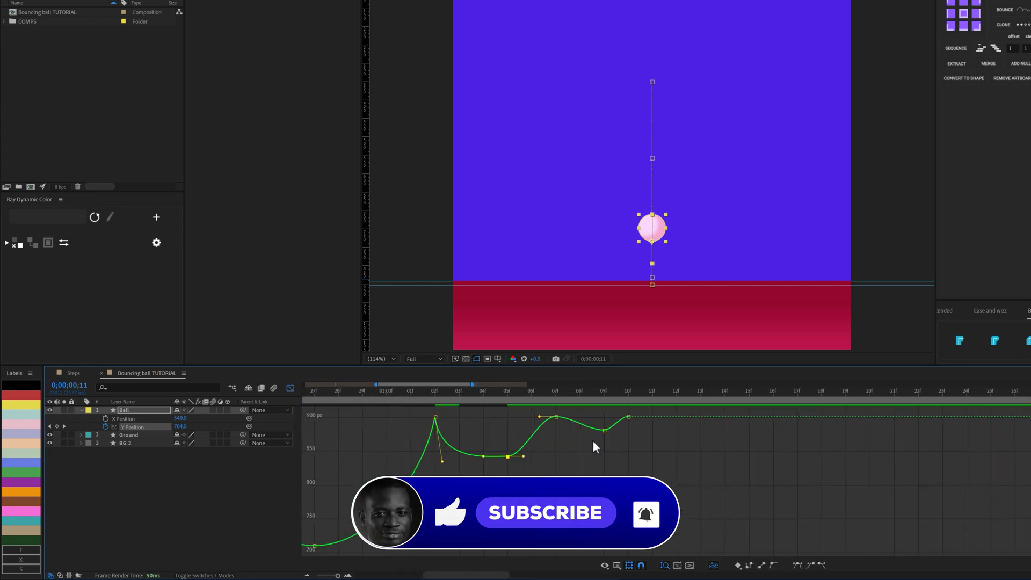
{"action": "left_click_drag", "start_coordinate": [508, 456], "coordinate": [484, 458]}
{"action": "left_click_drag", "start_coordinate": [531, 418], "coordinate": [551, 437]}
{"action": "left_click", "coordinate": [556, 417]}
{"action": "left_click", "coordinate": [608, 451]}
{"action": "left_click_drag", "start_coordinate": [572, 416], "coordinate": [603, 427]}
{"action": "left_click", "coordinate": [611, 444]}
{"action": "left_click", "coordinate": [605, 417]}
{"action": "left_click", "coordinate": [629, 456]}
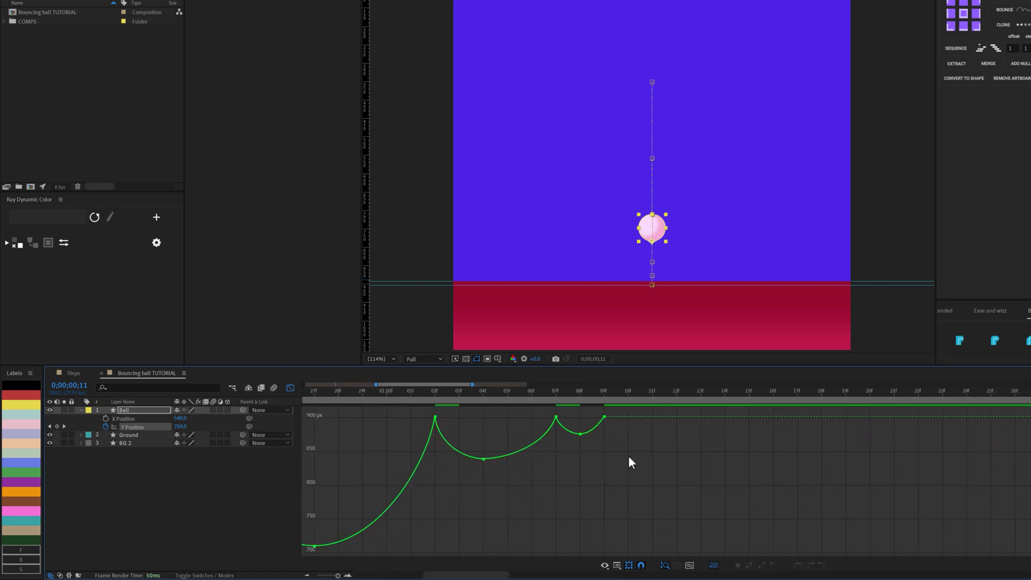
- Pull the 02f handle down-right, move 04f to 05f, and shift the last three keyframes a frame later
{"action": "left_click", "coordinate": [435, 417]}
{"action": "left_click_drag", "start_coordinate": [439, 445], "coordinate": [447, 450]}
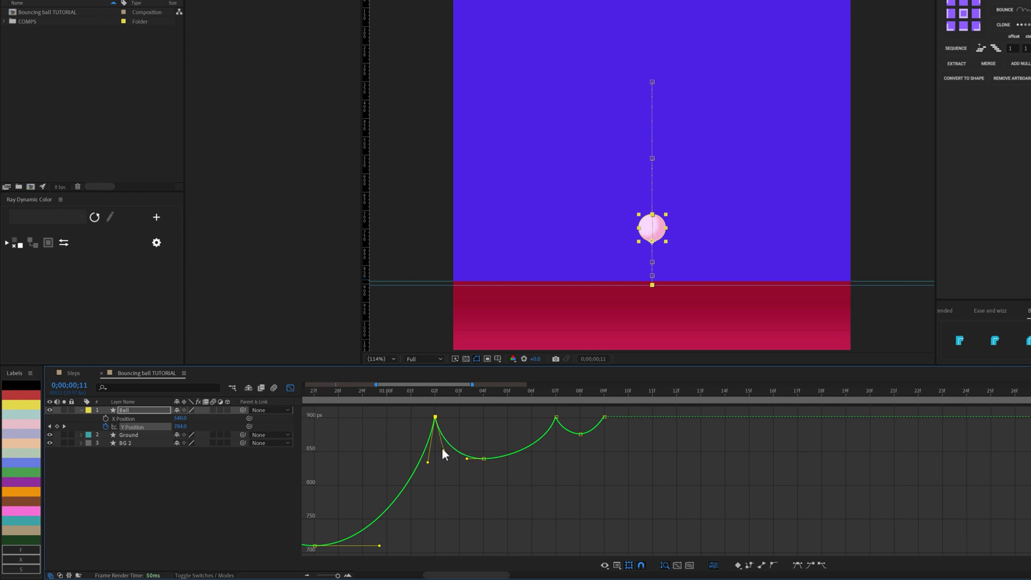
{"action": "left_click_drag", "start_coordinate": [494, 483], "coordinate": [500, 460]}
{"action": "left_click", "coordinate": [614, 457]}
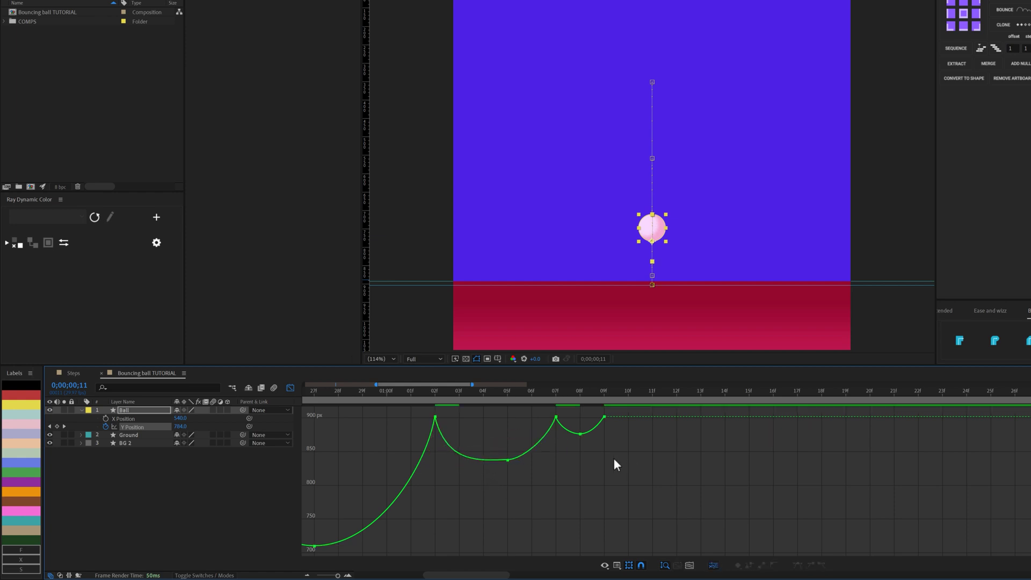
{"action": "left_click_drag", "start_coordinate": [614, 458], "coordinate": [599, 428]}
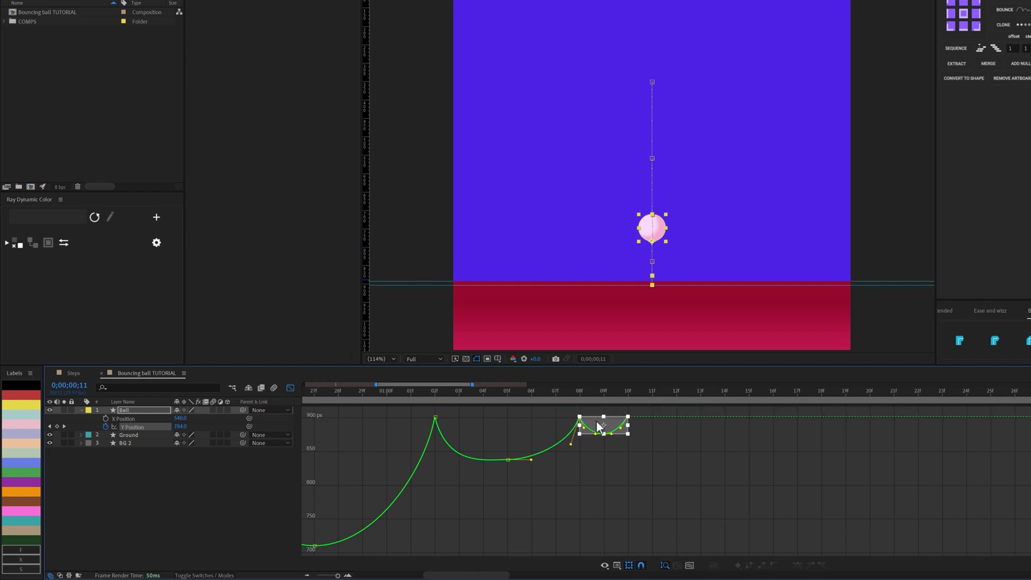
{"action": "left_click_drag", "start_coordinate": [539, 500], "coordinate": [447, 444]}
- Round the arc between 02f and 05f, then return the playhead to frame 0
{"action": "left_click", "coordinate": [521, 495]}
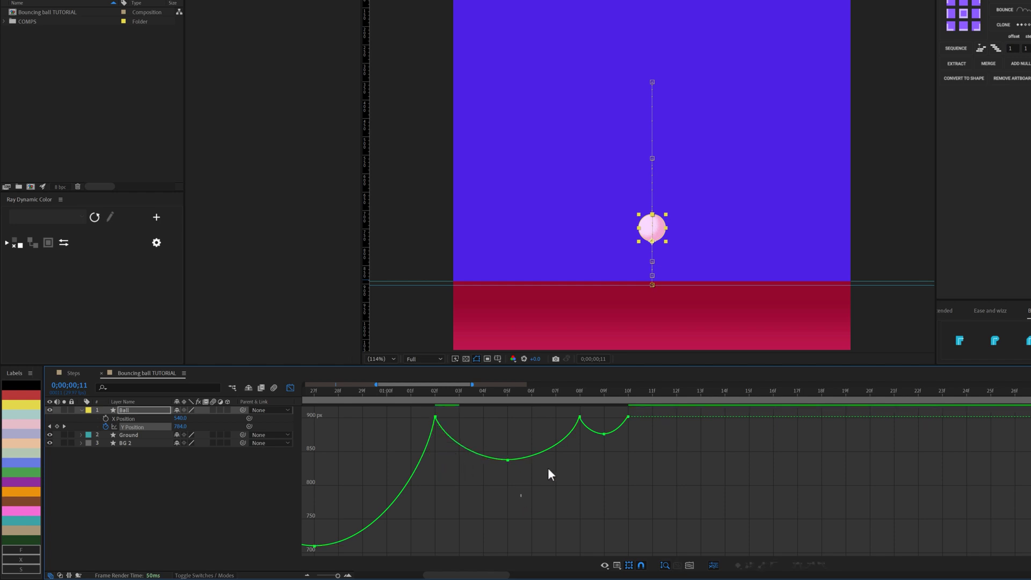
{"action": "left_click_drag", "start_coordinate": [548, 468], "coordinate": [493, 448]}
{"action": "scroll", "coordinate": [564, 467], "scroll_direction": "left", "scroll_amount": 3}
{"action": "mouse_move", "coordinate": [460, 516]}
{"action": "left_mouse_down"}
{"action": "mouse_move", "coordinate": [439, 547]}
{"action": "mouse_move", "coordinate": [469, 536]}
{"action": "left_mouse_up"}
{"action": "scroll", "coordinate": [510, 521], "scroll_direction": "down", "scroll_amount": 5}
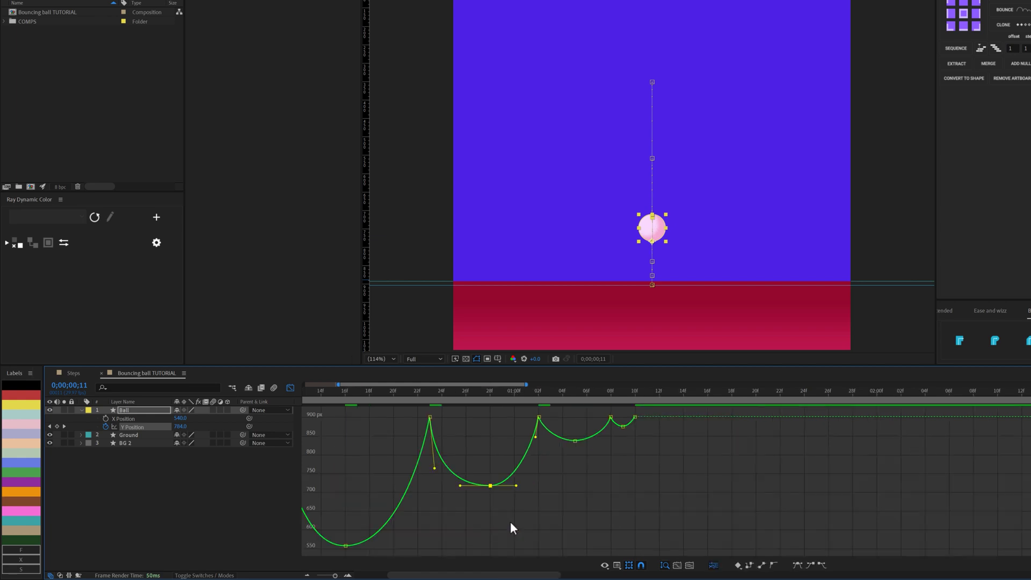
{"action": "scroll", "coordinate": [493, 531], "scroll_direction": "down", "scroll_amount": 2}
{"action": "left_click", "coordinate": [493, 531]}
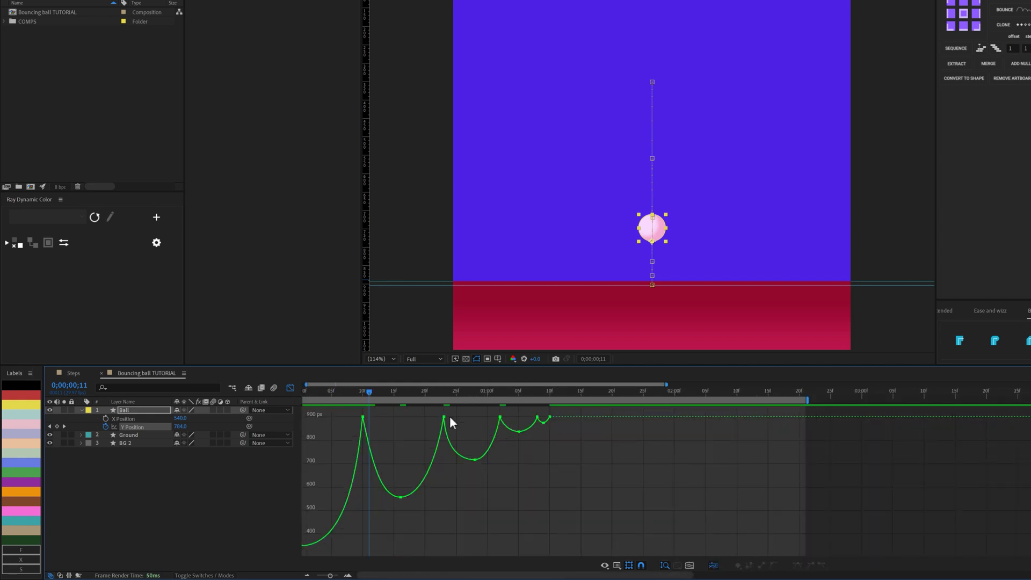
{"action": "left_click_drag", "start_coordinate": [327, 391], "coordinate": [258, 389]}
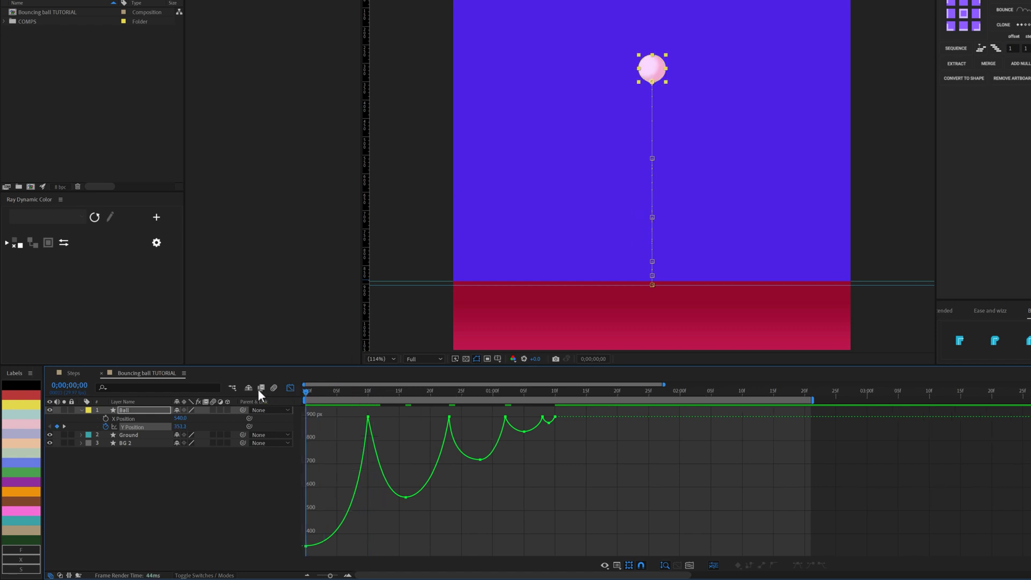
- Preview the current bounce with the Ball layer selected
{"action": "key", "text": "space"}
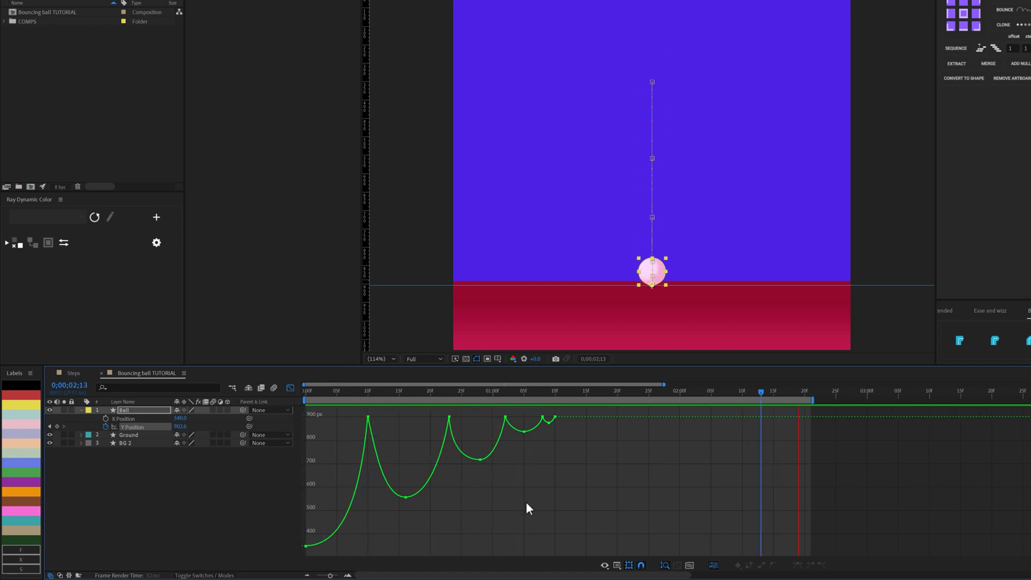
{"action": "left_click", "coordinate": [210, 497]}
{"action": "left_click", "coordinate": [144, 411]}
{"action": "key", "text": "space"}
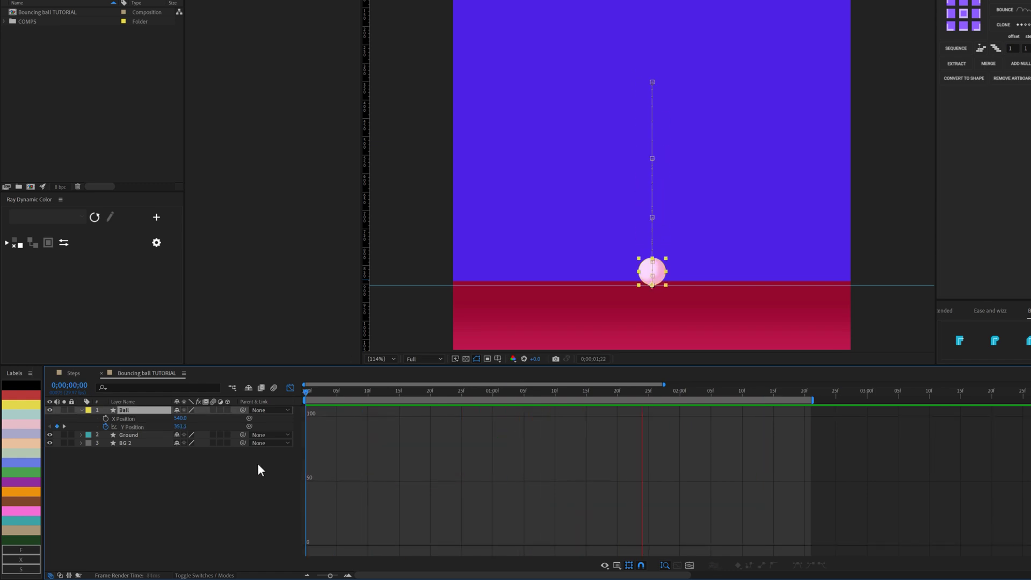
- In keyframe view, Alt-drag the last three Y Position keyframes to spread their timing proportionally
{"action": "left_click", "coordinate": [290, 387]}
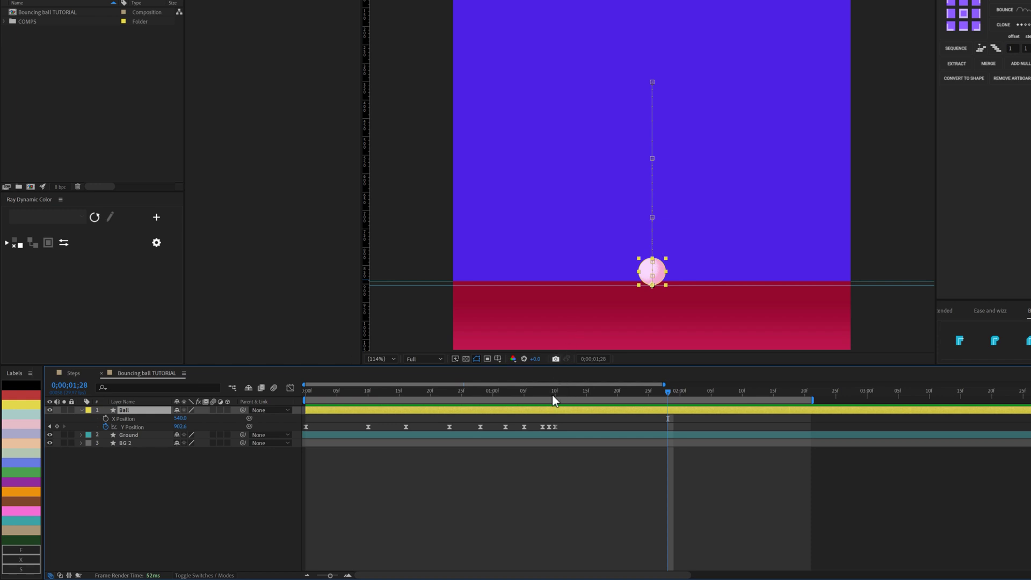
{"action": "scroll", "coordinate": [543, 420], "scroll_direction": "up", "scroll_amount": 3}
{"action": "mouse_move", "coordinate": [588, 421]}
{"action": "left_mouse_down"}
{"action": "mouse_move", "coordinate": [530, 430]}
{"action": "mouse_move", "coordinate": [591, 425]}
{"action": "left_mouse_up"}
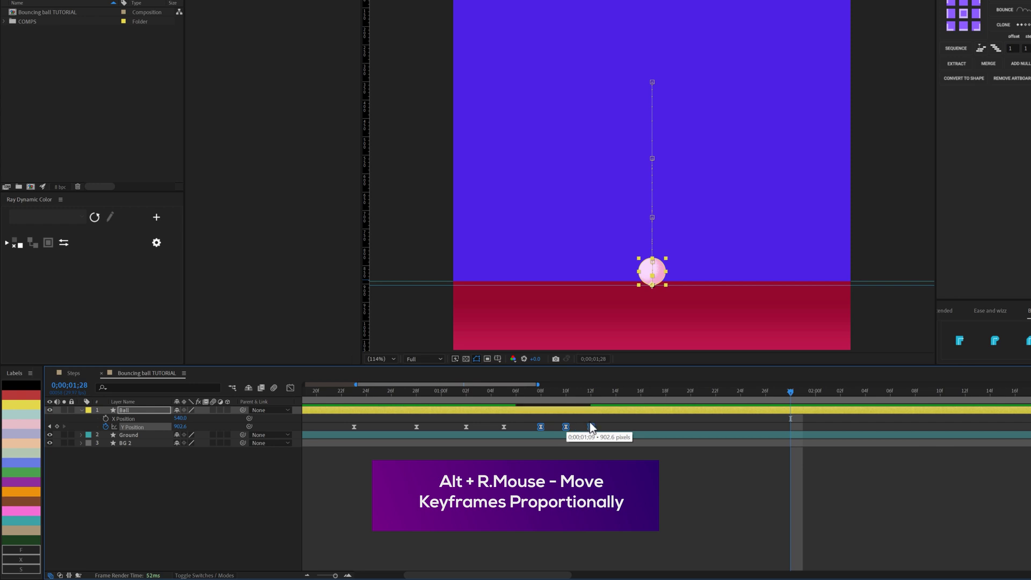
{"action": "left_click_drag", "start_coordinate": [541, 394], "coordinate": [369, 395]}
{"action": "scroll", "coordinate": [425, 421], "scroll_direction": "down", "scroll_amount": 4}
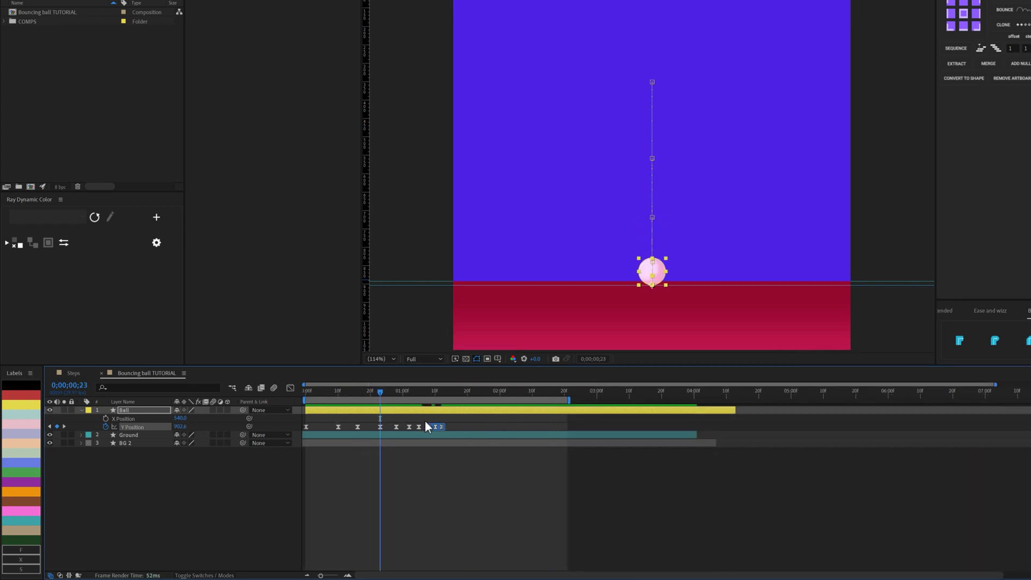
- Preview the bounce from the start and from frame 6, then select all Y Position keyframes
{"action": "left_click", "coordinate": [413, 473]}
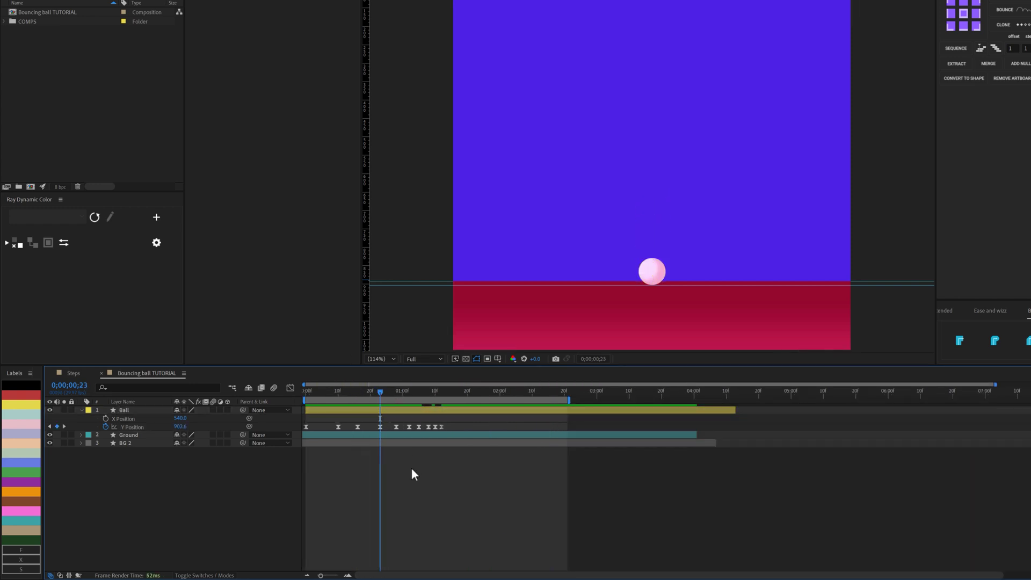
{"action": "key", "text": "space"}
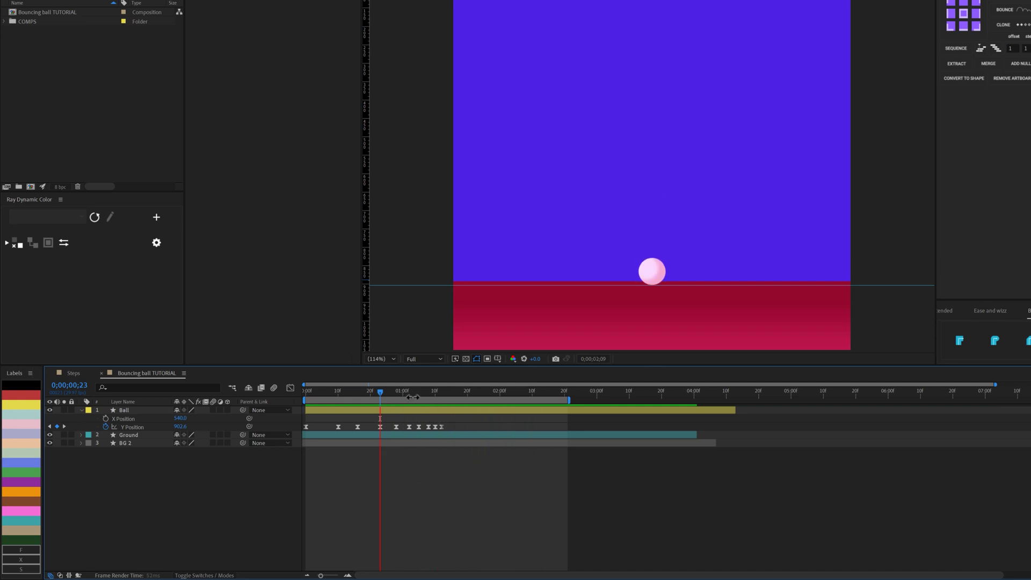
{"action": "left_click_drag", "start_coordinate": [411, 395], "coordinate": [293, 389]}
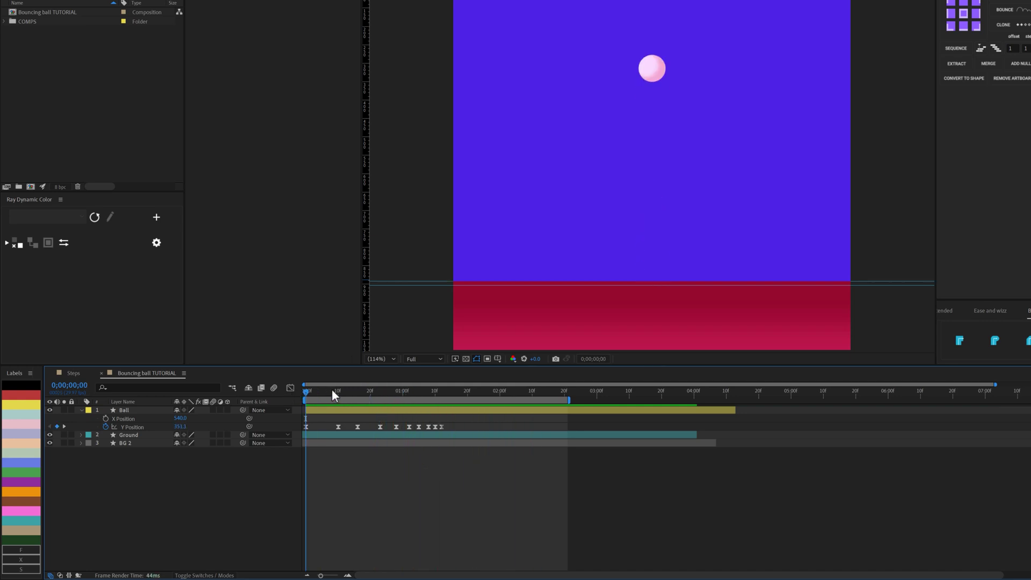
{"action": "key", "text": "space"}
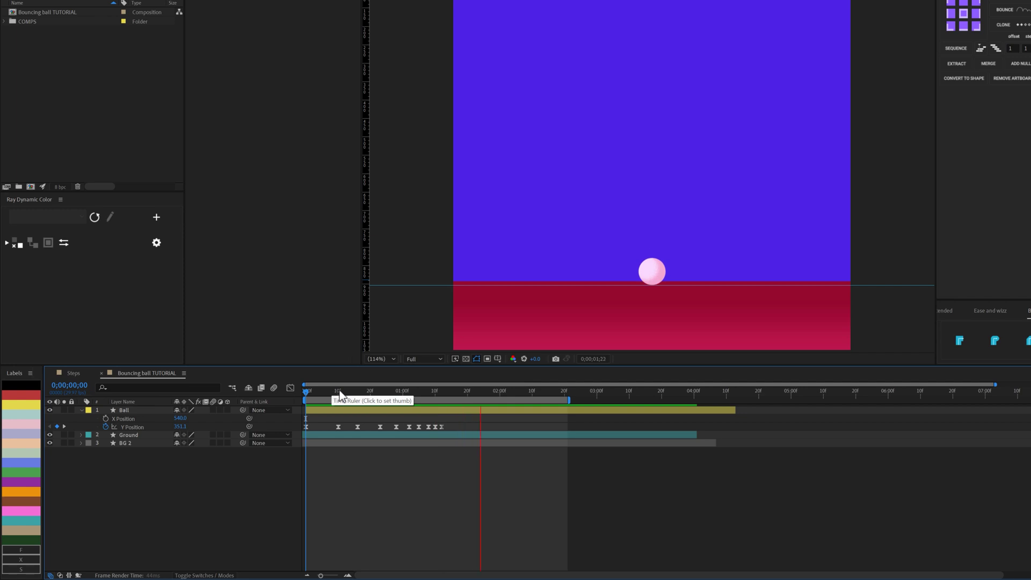
{"action": "left_click", "coordinate": [324, 395]}
{"action": "key", "text": "space"}
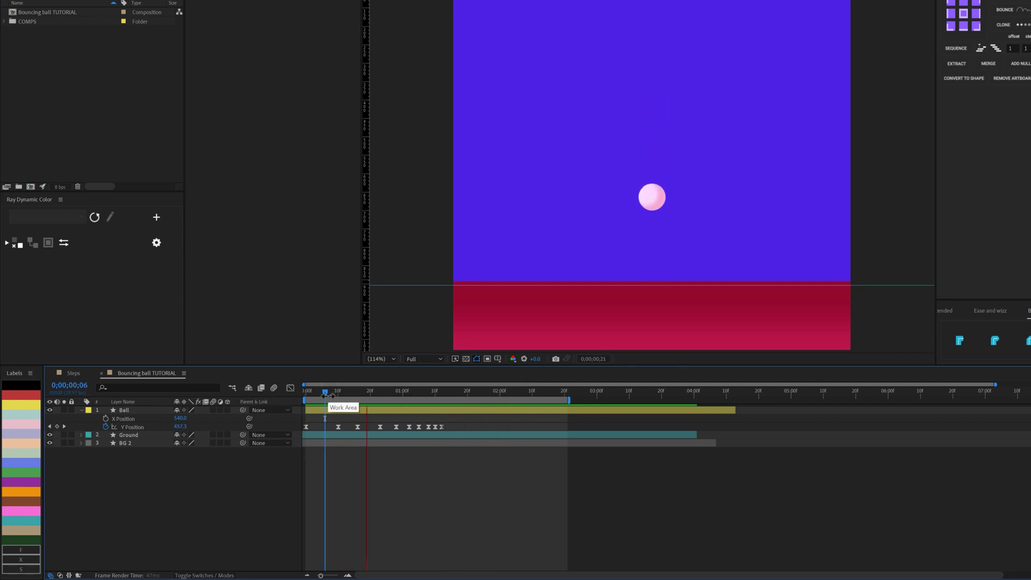
{"action": "key", "text": "space"}
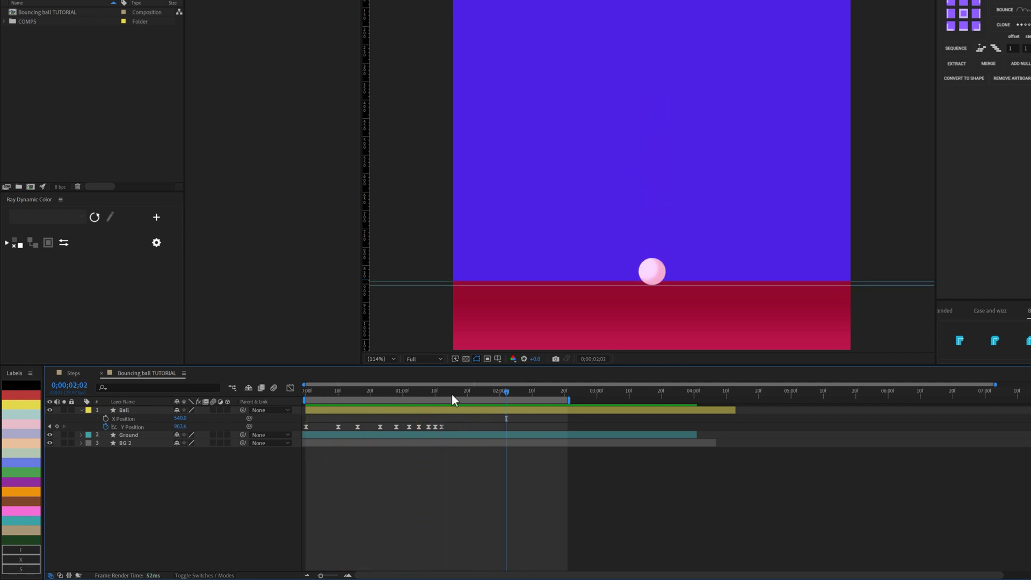
{"action": "key", "text": "Home"}
{"action": "key", "text": "space"}
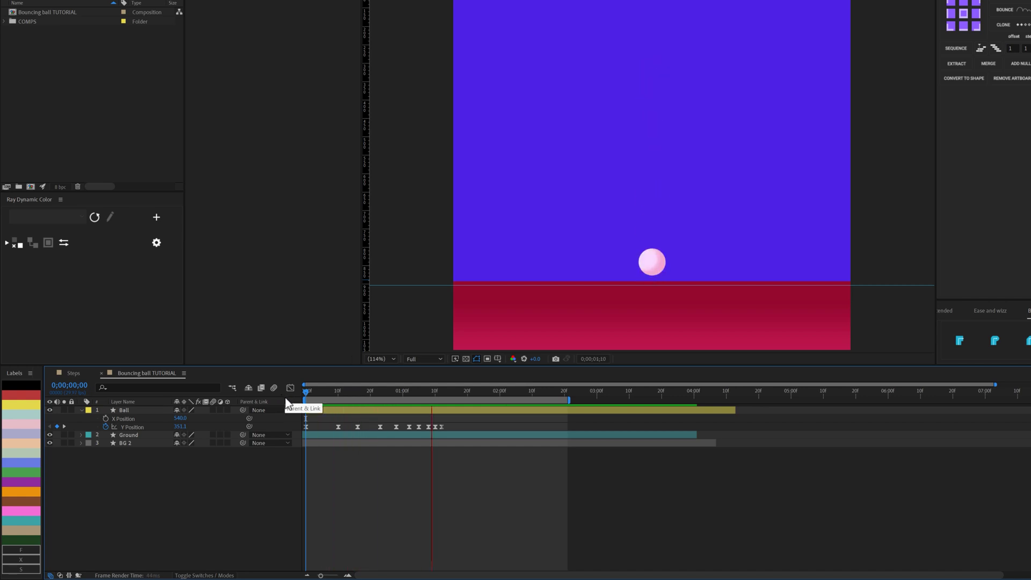
{"action": "left_click", "coordinate": [358, 395]}
{"action": "left_click_drag", "start_coordinate": [461, 420], "coordinate": [302, 439]}
- Bring the Ball's Y Position bounce curve into view in the Graph Editor
{"action": "left_click", "coordinate": [292, 389]}
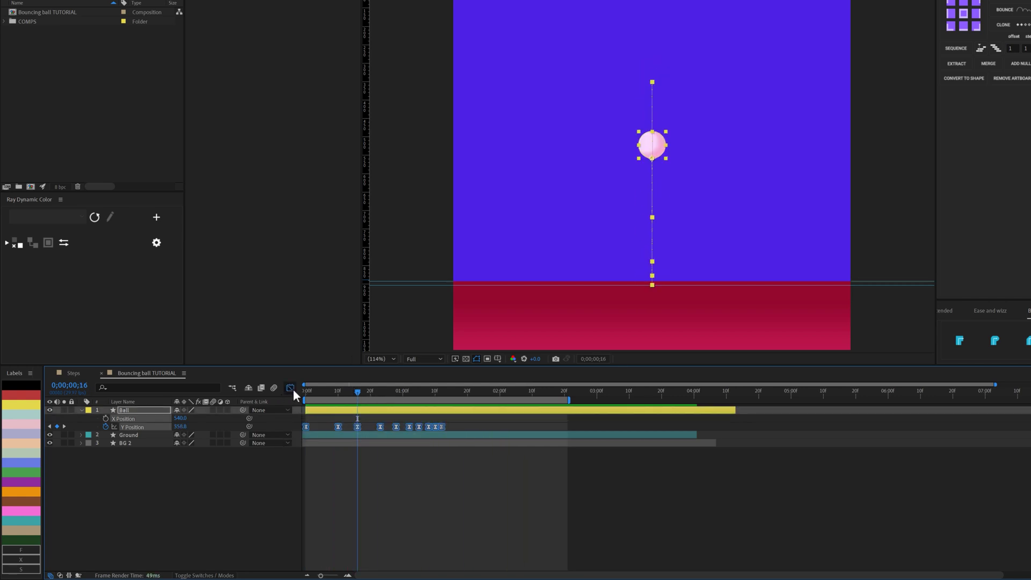
{"action": "left_click", "coordinate": [290, 387]}
{"action": "scroll", "coordinate": [389, 467], "scroll_direction": "up", "scroll_amount": 2}
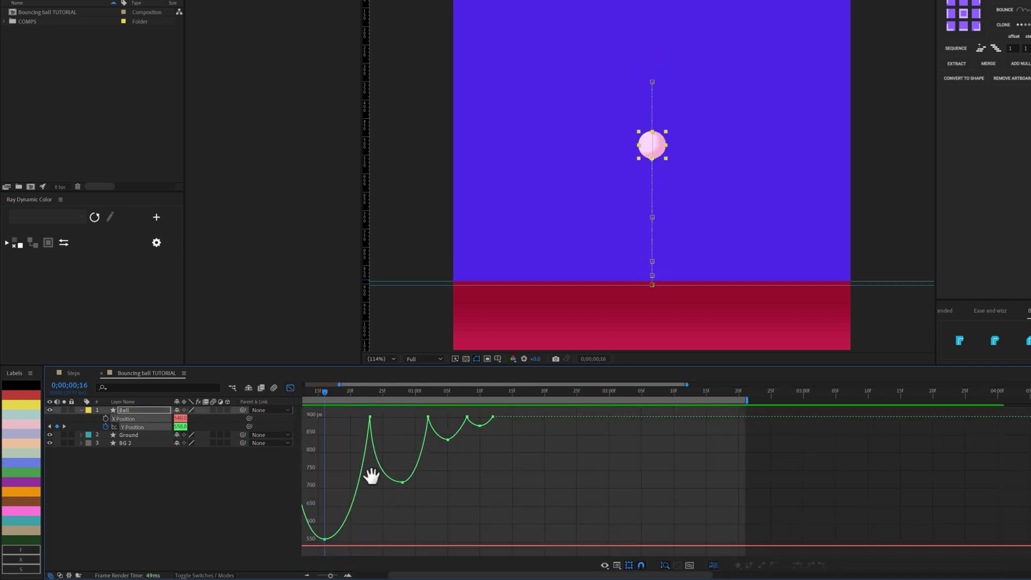
{"action": "left_click_drag", "start_coordinate": [371, 476], "coordinate": [473, 492]}
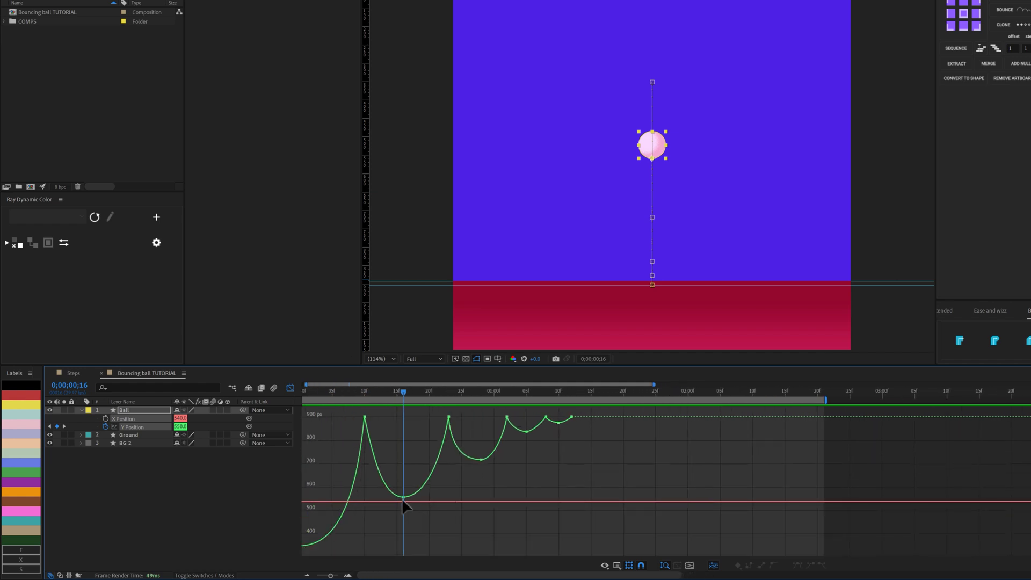
{"action": "left_click", "coordinate": [226, 502]}
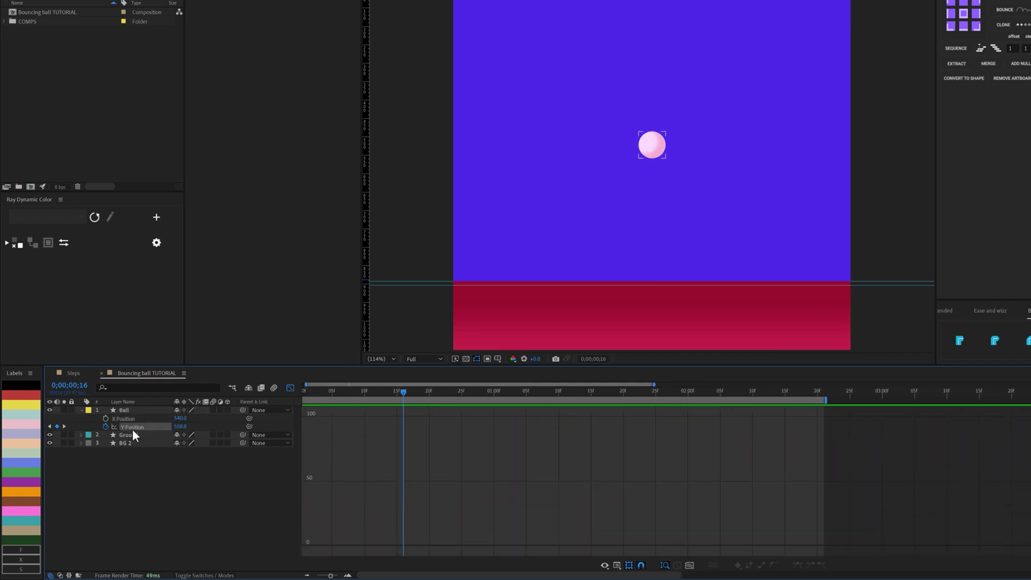
{"action": "left_click", "coordinate": [132, 429]}
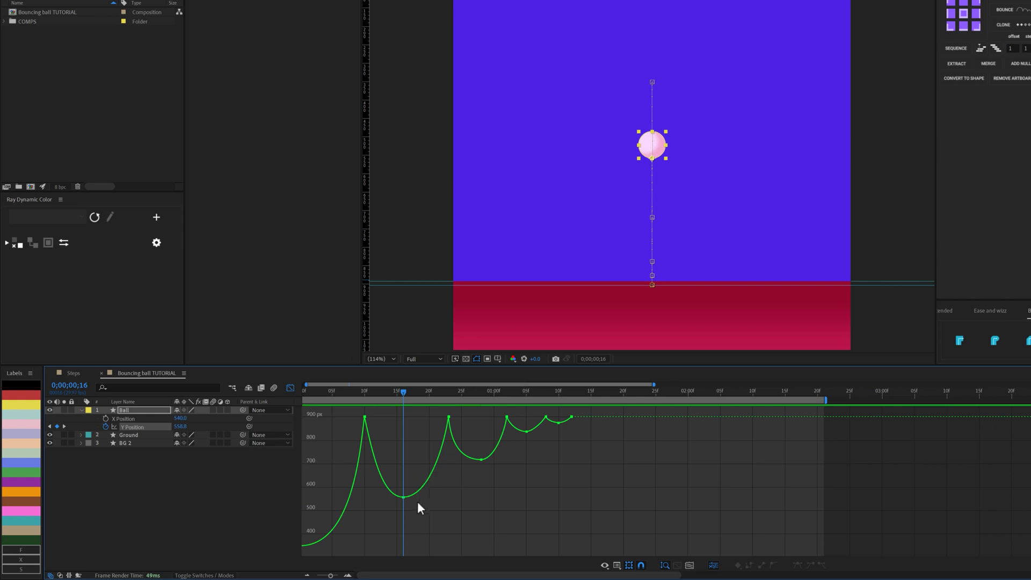
- Nudge the height of the first dip keyframe on the Y Position curve
{"action": "left_click", "coordinate": [481, 462]}
{"action": "scroll", "coordinate": [481, 463], "scroll_direction": "up", "scroll_amount": 5}
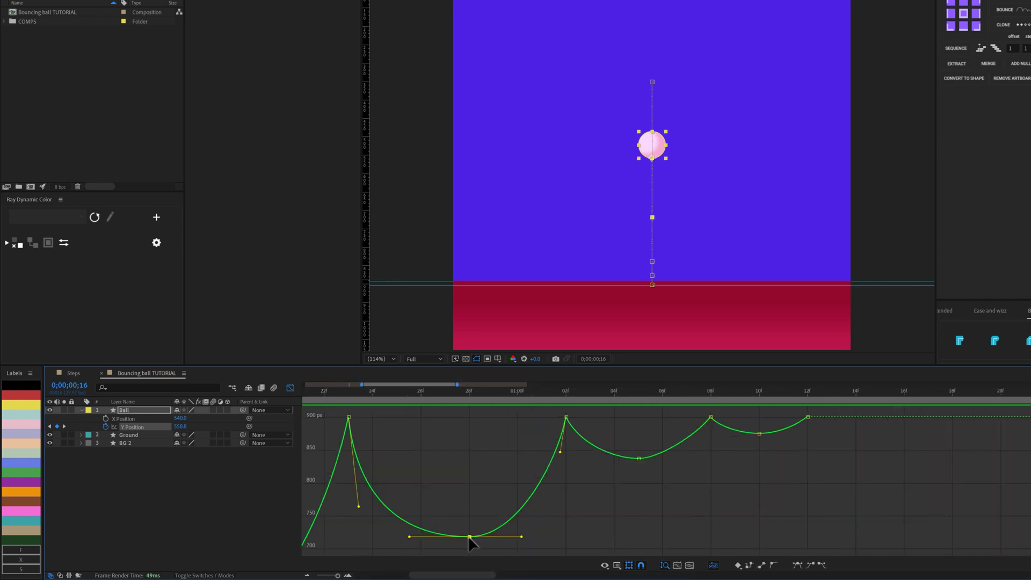
{"action": "mouse_move", "coordinate": [469, 537]}
{"action": "left_mouse_down"}
{"action": "mouse_move", "coordinate": [446, 539]}
{"action": "mouse_move", "coordinate": [456, 531]}
{"action": "left_mouse_up"}
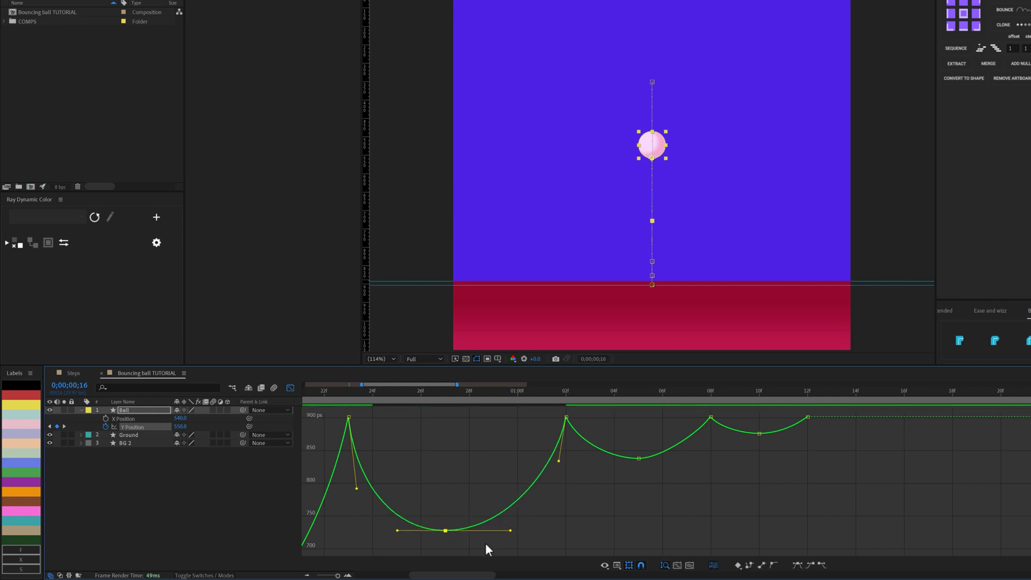
{"action": "scroll", "coordinate": [485, 543], "scroll_direction": "down", "scroll_amount": 5}
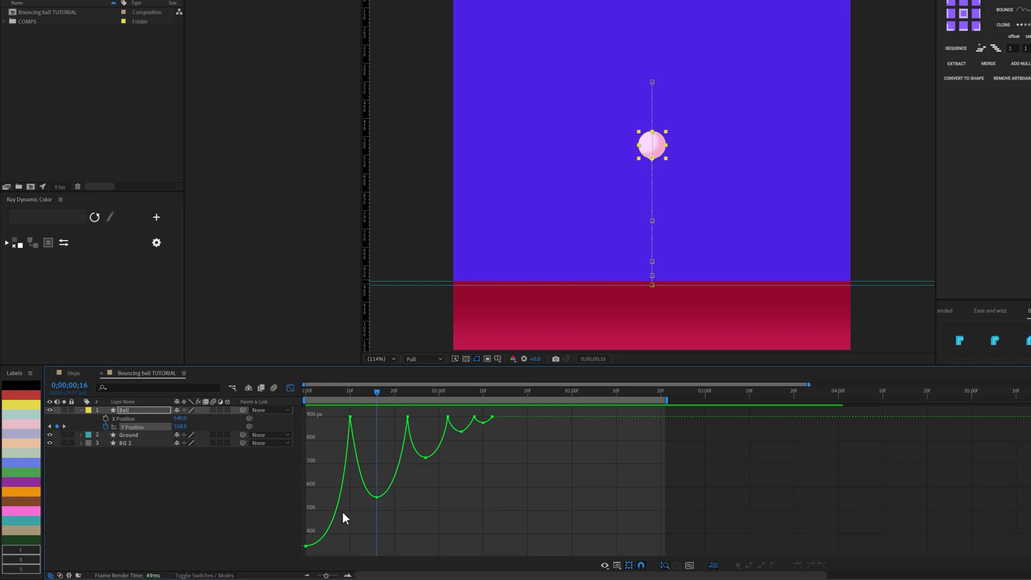
- Raise the second, third, and last dip keyframes slightly to round the smaller bounces
{"action": "left_click", "coordinate": [425, 457]}
{"action": "left_click_drag", "start_coordinate": [426, 457], "coordinate": [463, 427]}
{"action": "left_click", "coordinate": [462, 432]}
{"action": "left_click", "coordinate": [478, 443]}
{"action": "left_click", "coordinate": [483, 424]}
{"action": "scroll", "coordinate": [485, 423], "scroll_direction": "up", "scroll_amount": 2}
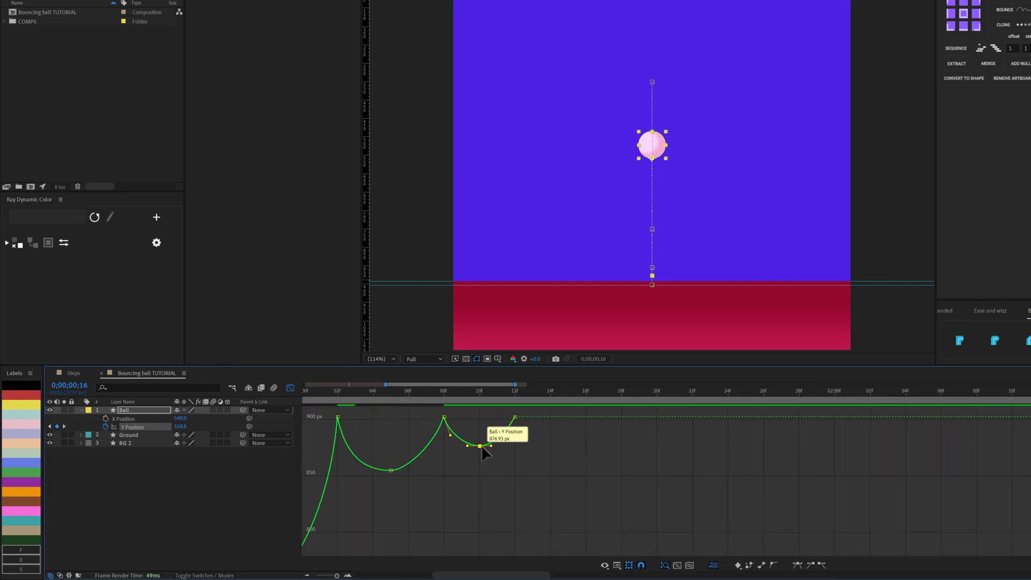
{"action": "left_click_drag", "start_coordinate": [480, 446], "coordinate": [481, 441]}
{"action": "left_click", "coordinate": [479, 454]}
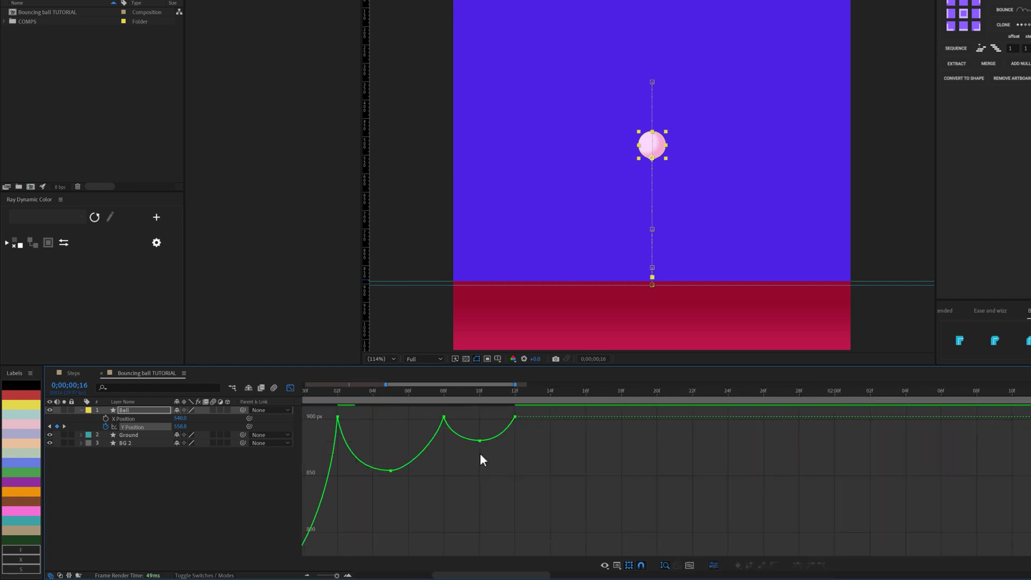
{"action": "scroll", "coordinate": [484, 456], "scroll_direction": "down", "scroll_amount": 2}
{"action": "scroll", "coordinate": [485, 456], "scroll_direction": "down", "scroll_amount": 1}
- Preview the bounce from frame 0, scrub to frames 29 and 25, then switch to layer bars
{"action": "left_click_drag", "start_coordinate": [362, 391], "coordinate": [284, 389]}
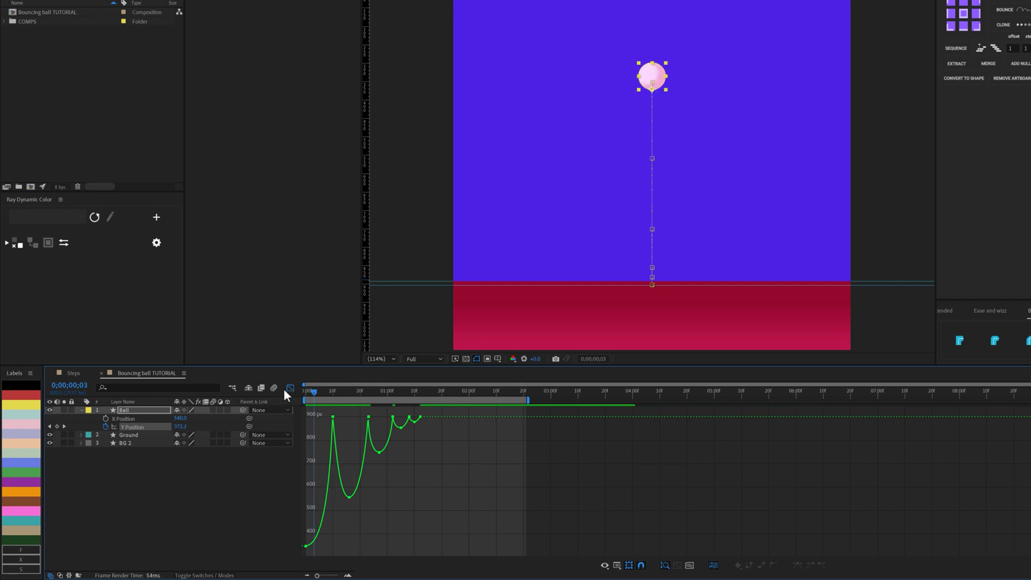
{"action": "key", "text": "space"}
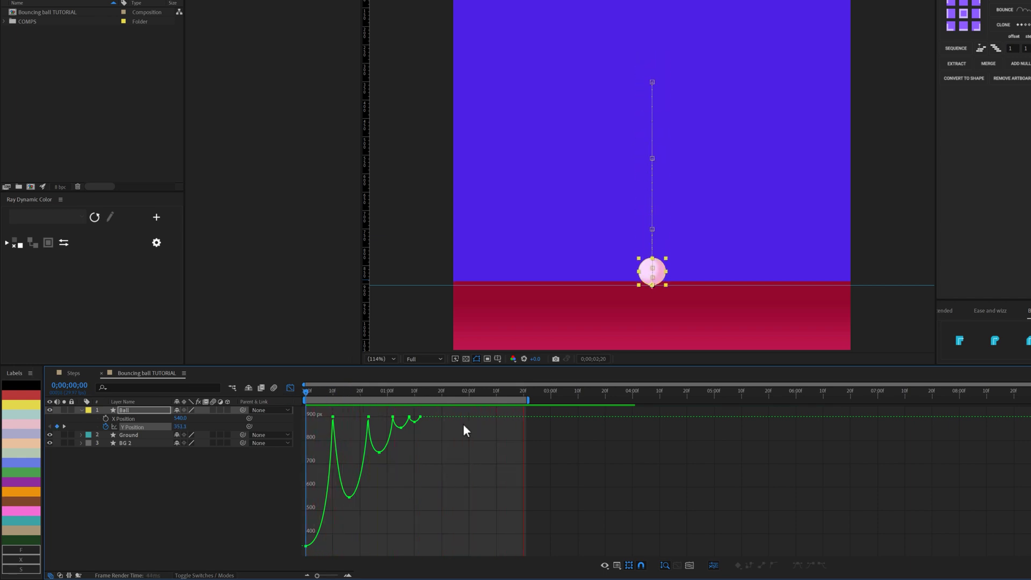
{"action": "left_click_drag", "start_coordinate": [411, 396], "coordinate": [385, 392]}
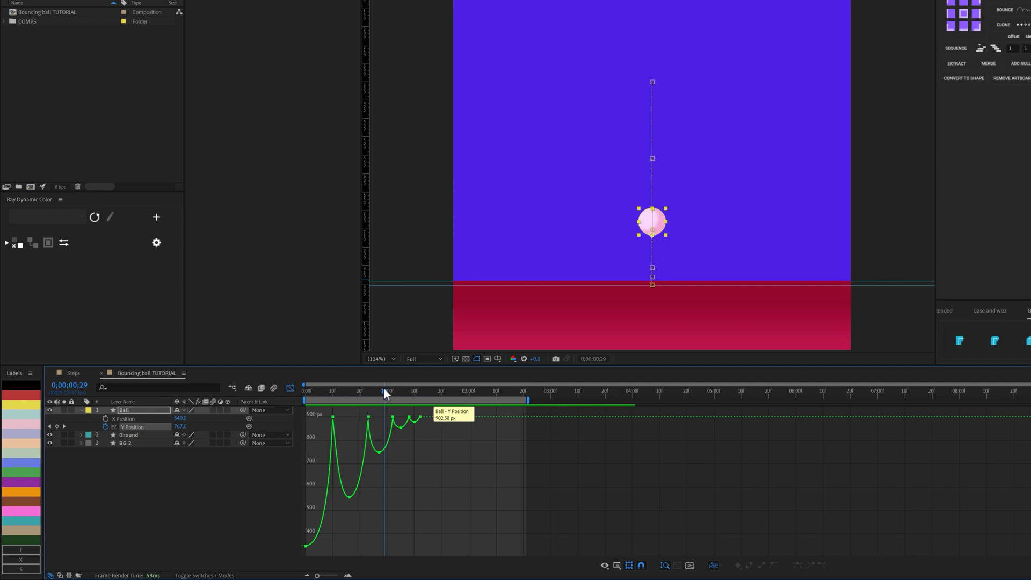
{"action": "left_click_drag", "start_coordinate": [385, 393], "coordinate": [333, 390]}
{"action": "left_click", "coordinate": [291, 388]}
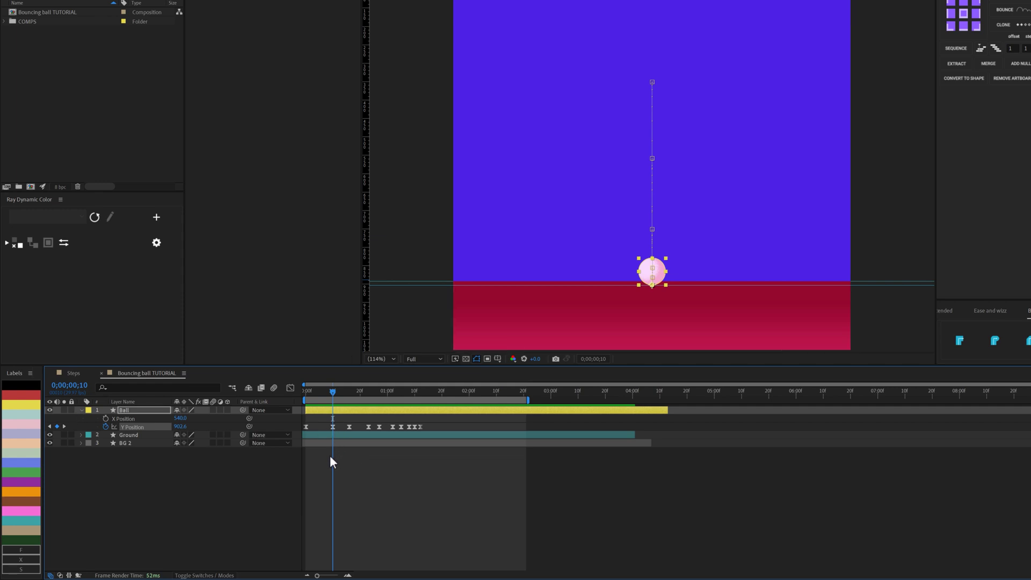
- Collapse Transform and twirl open Contents > Group 1 > Path 1 to reveal the Path property
{"action": "left_click", "coordinate": [645, 283]}
{"action": "left_click", "coordinate": [80, 410]}
{"action": "left_click", "coordinate": [80, 410]}
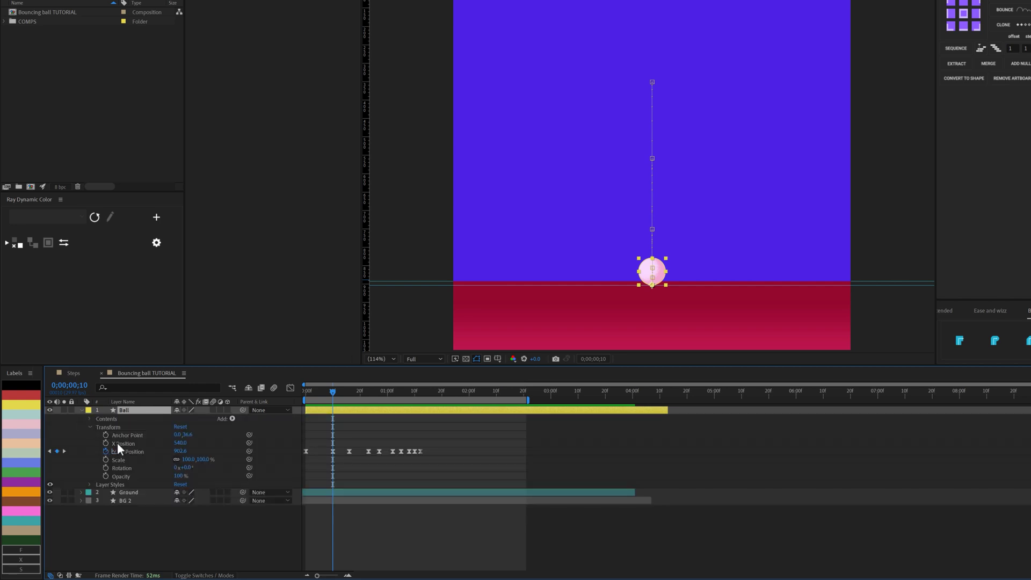
{"action": "left_click", "coordinate": [90, 426]}
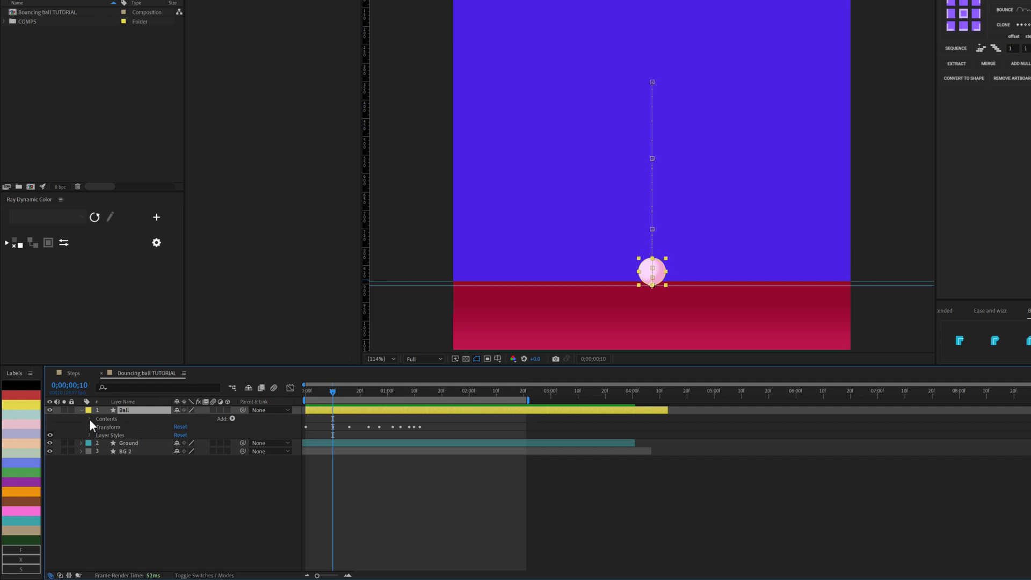
{"action": "left_click", "coordinate": [89, 419]}
{"action": "left_click", "coordinate": [99, 427]}
{"action": "left_click", "coordinate": [123, 435]}
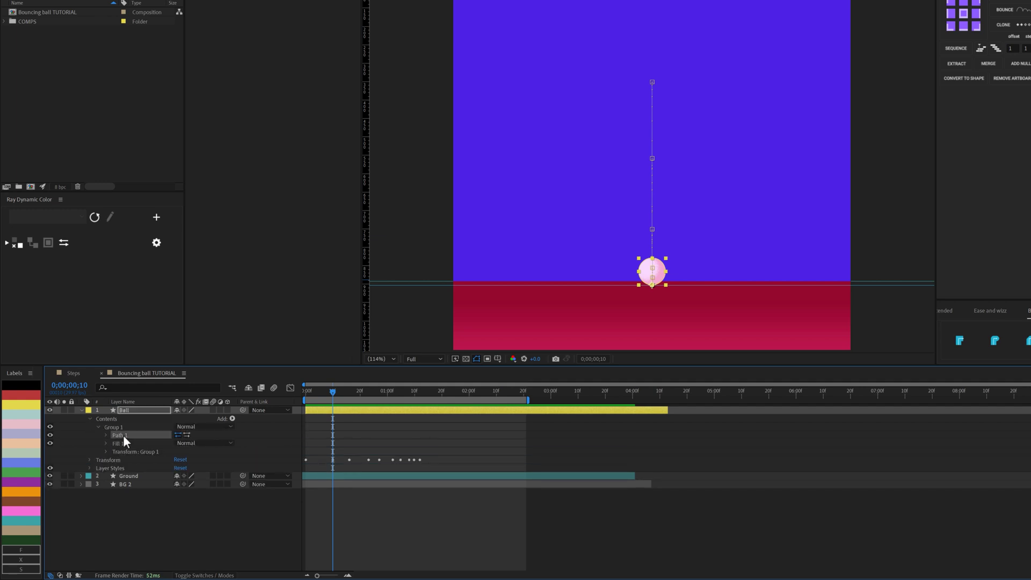
{"action": "left_click", "coordinate": [107, 435]}
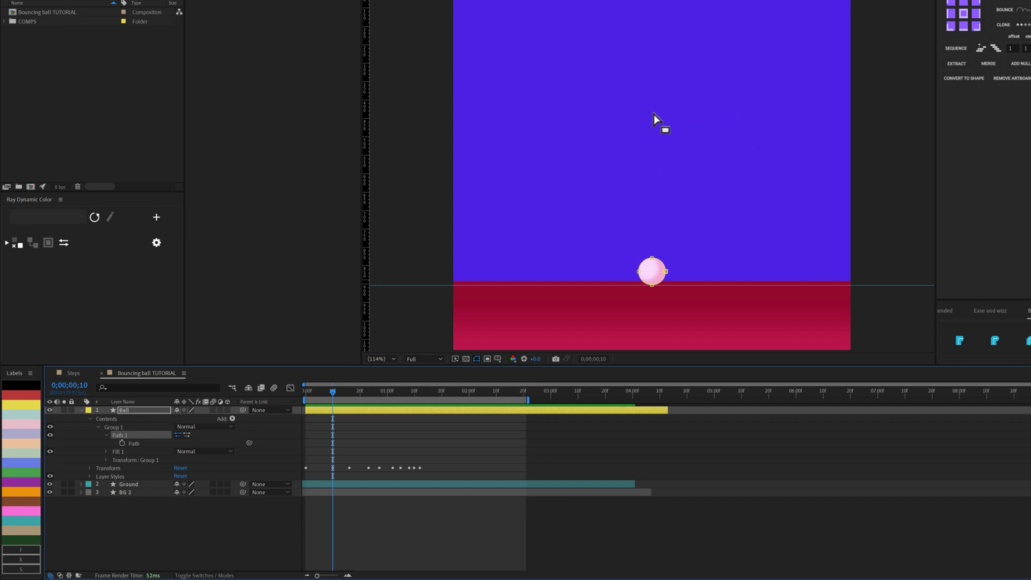
{"action": "left_click", "coordinate": [85, 434]}
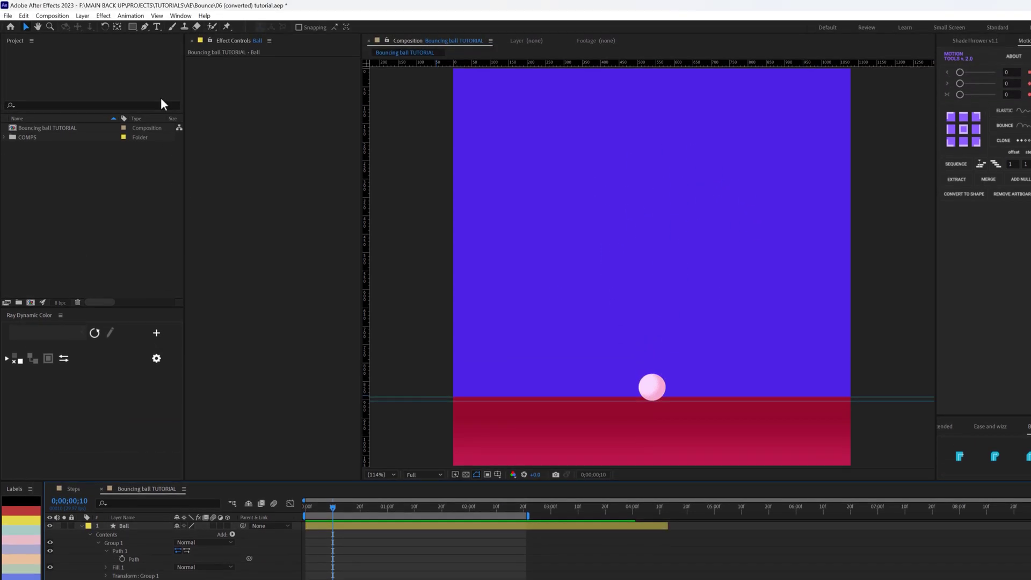
{"action": "left_click_drag", "start_coordinate": [132, 25], "coordinate": [161, 48]}
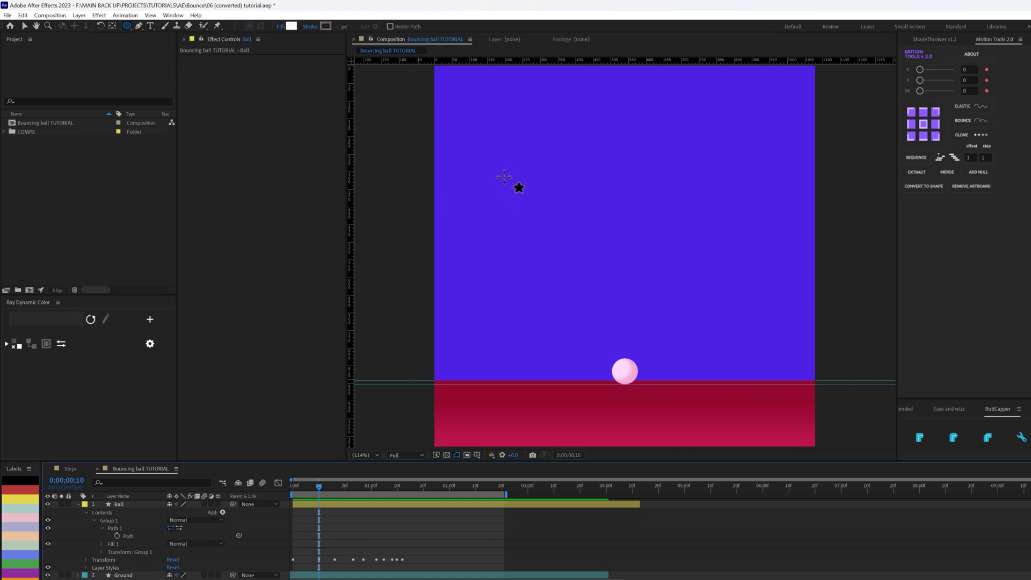
{"action": "left_click_drag", "start_coordinate": [504, 177], "coordinate": [535, 207]}
{"action": "left_click", "coordinate": [105, 522]}
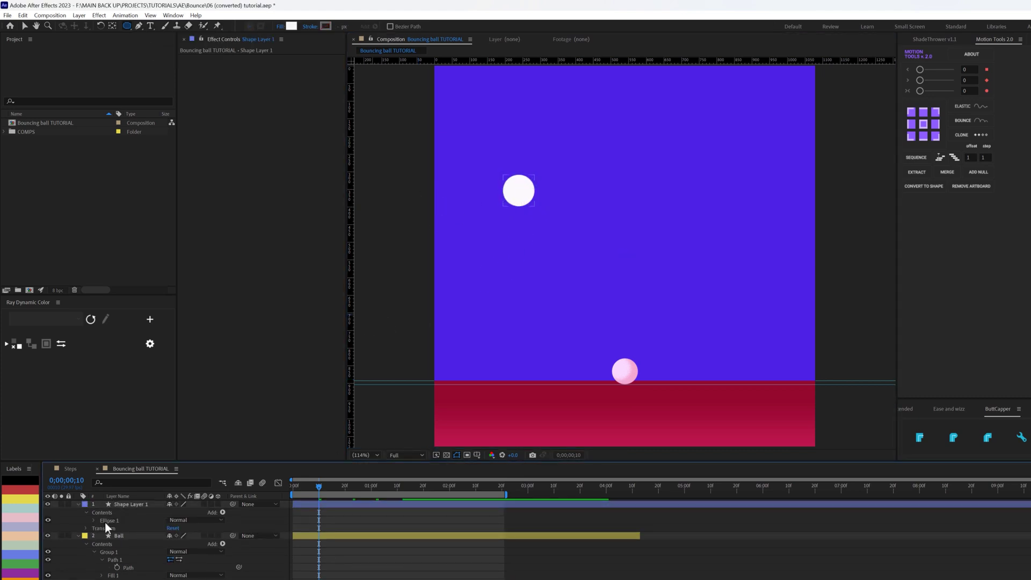
{"action": "left_click", "coordinate": [94, 520]}
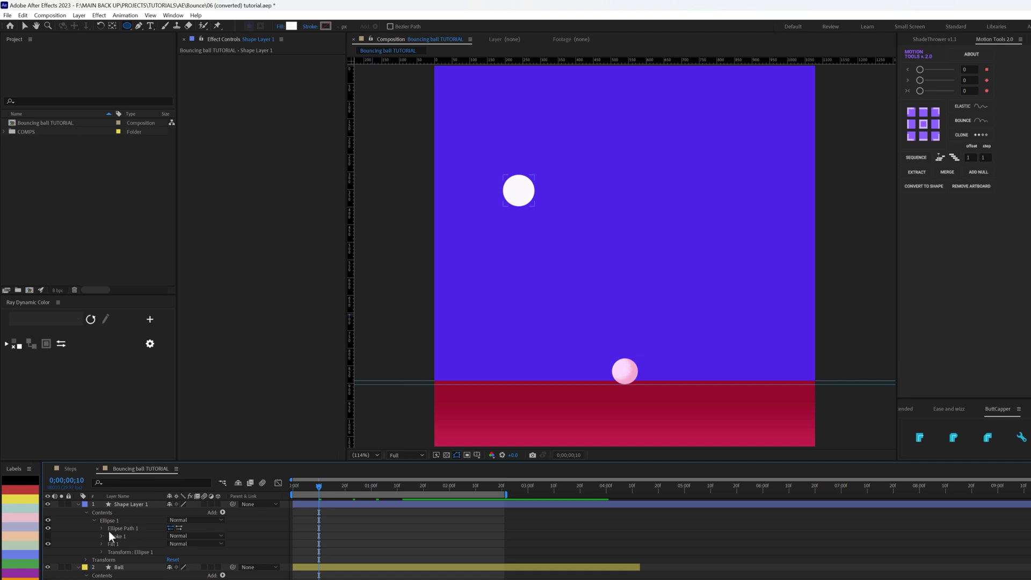
{"action": "left_click", "coordinate": [101, 528]}
{"action": "left_click", "coordinate": [102, 527]}
{"action": "left_click", "coordinate": [101, 527]}
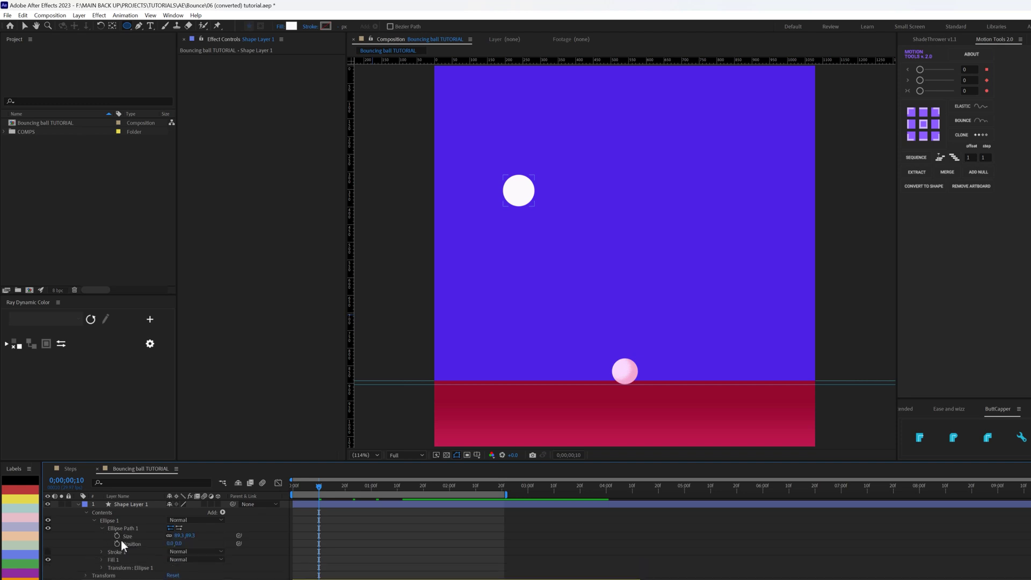
{"action": "left_click", "coordinate": [130, 537]}
{"action": "left_click", "coordinate": [125, 528]}
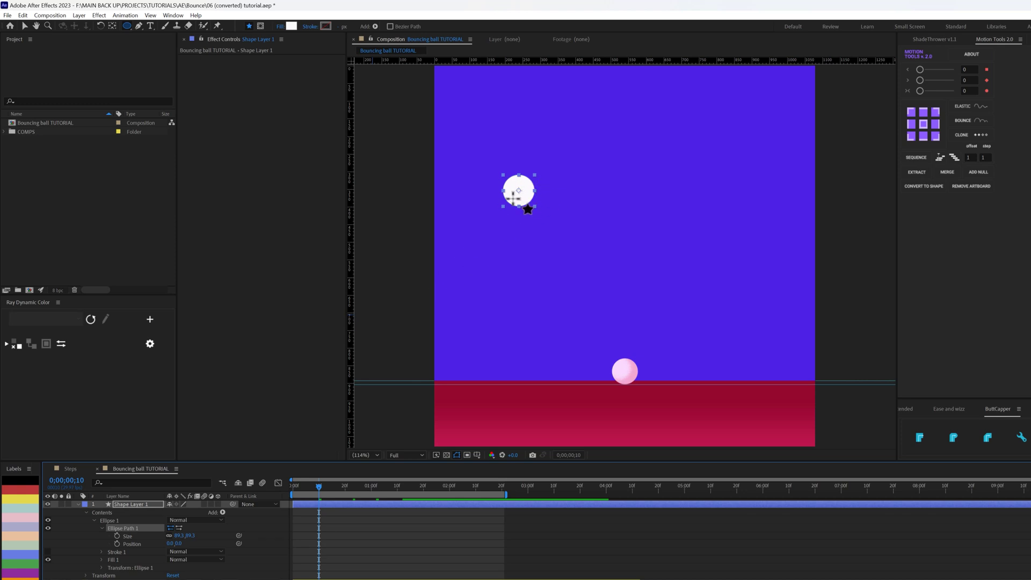
{"action": "right_click", "coordinate": [124, 444]}
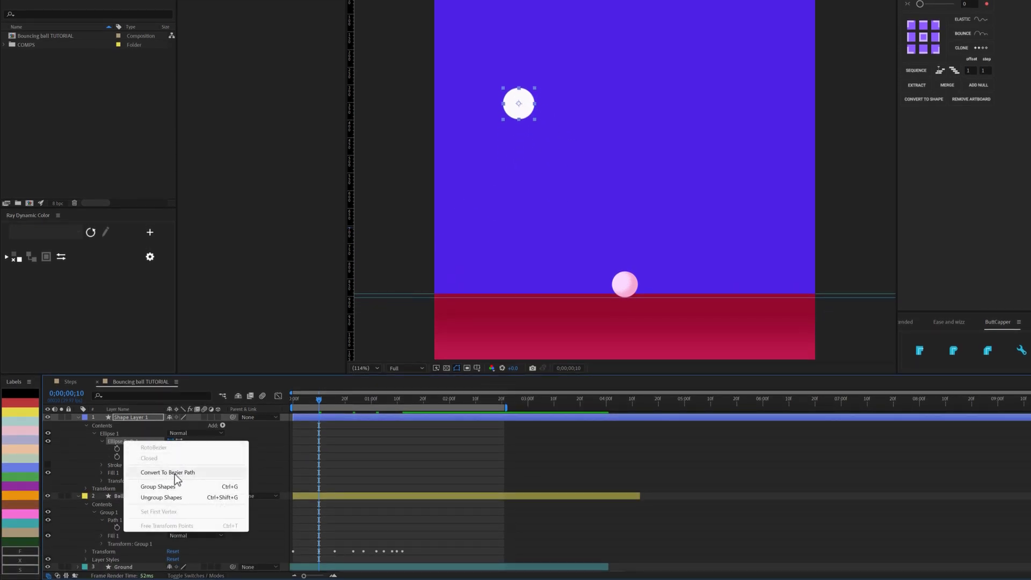
{"action": "left_click", "coordinate": [174, 473]}
{"action": "left_click", "coordinate": [103, 441]}
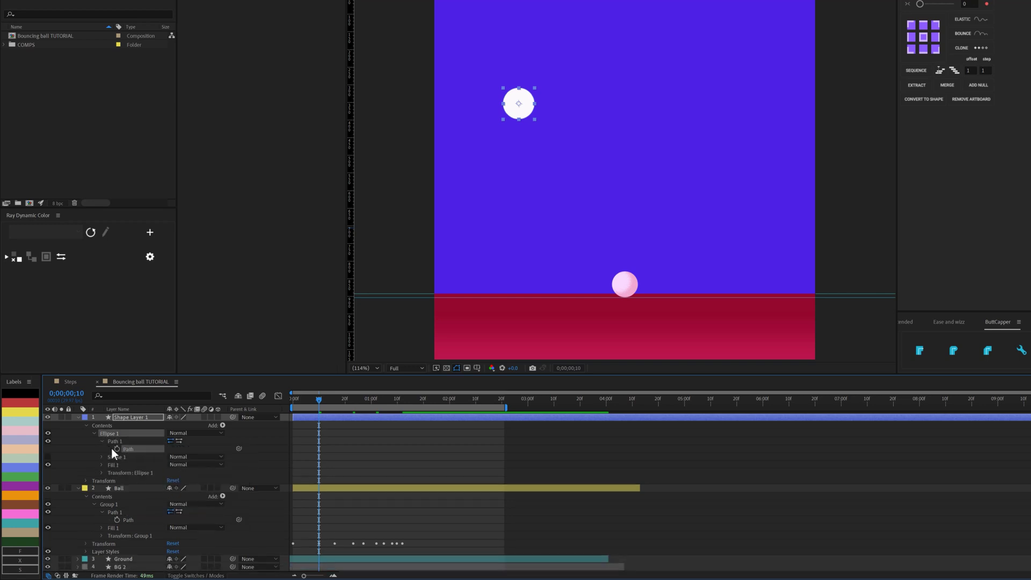
{"action": "left_click", "coordinate": [131, 449]}
{"action": "left_click", "coordinate": [127, 419]}
{"action": "key", "text": "Delete"}
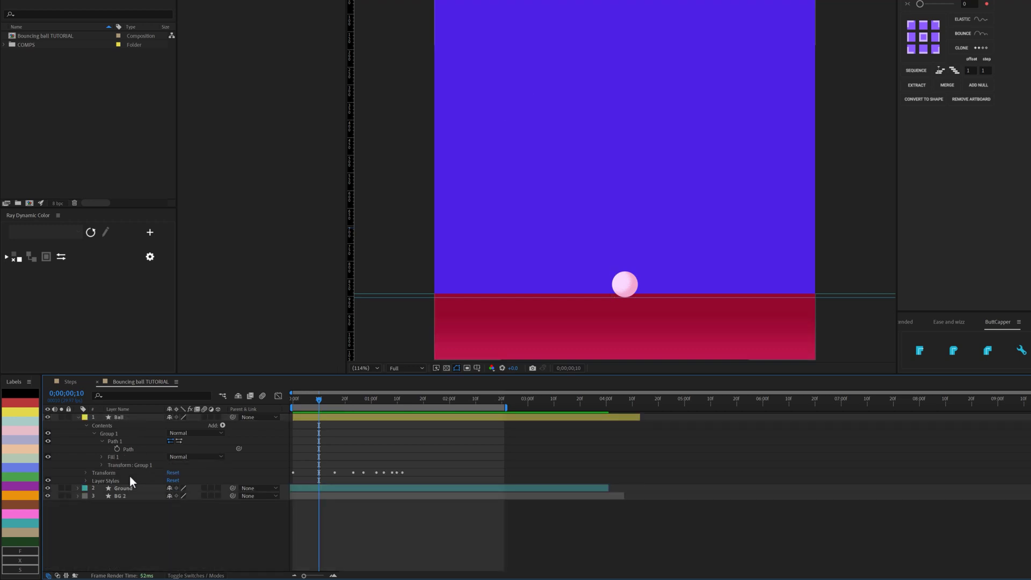
- Set the first Path keyframe at frame 10, then press U to show only animated properties
{"action": "left_click", "coordinate": [137, 449]}
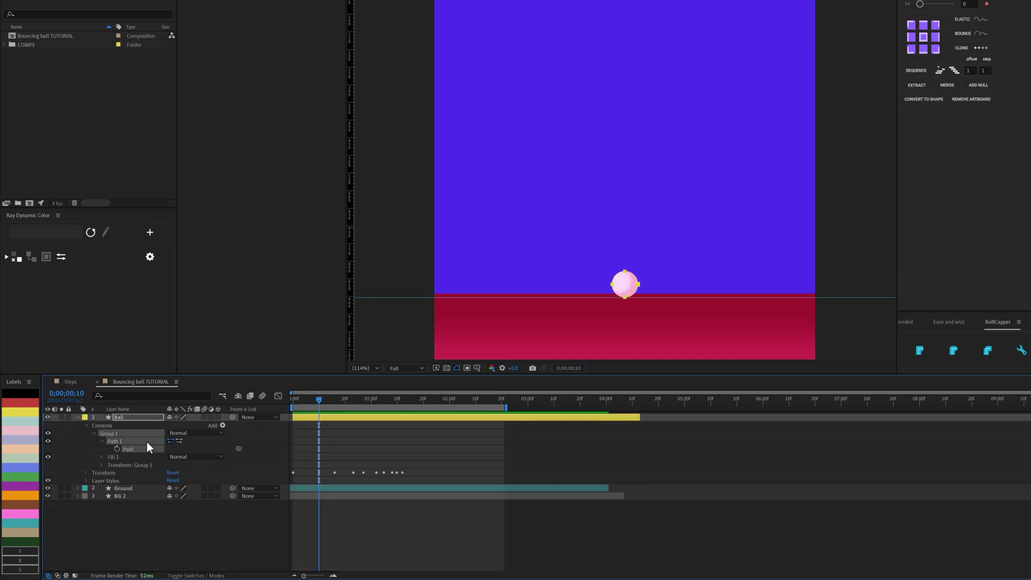
{"action": "left_click", "coordinate": [78, 438]}
{"action": "left_click", "coordinate": [116, 448]}
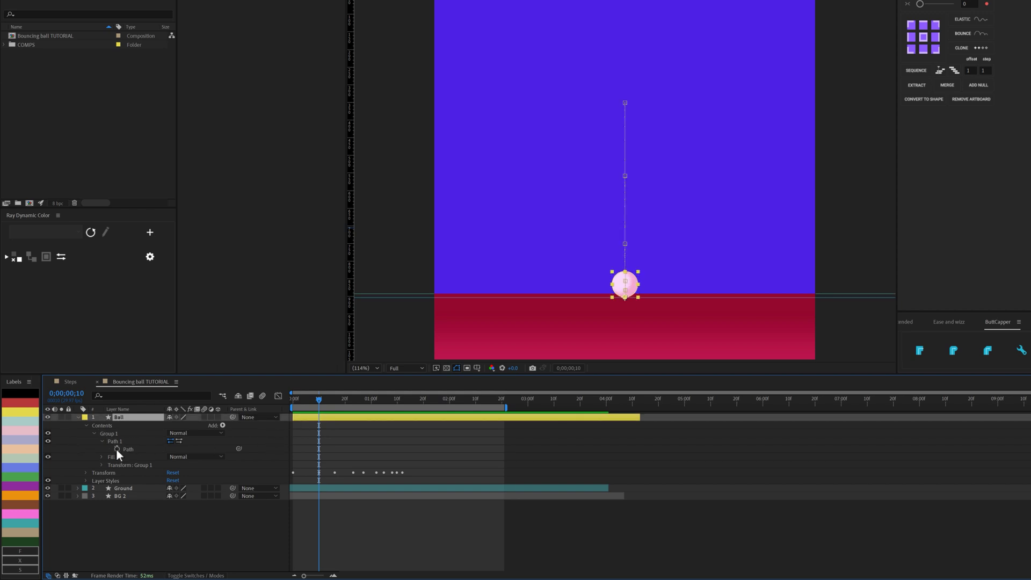
{"action": "scroll", "coordinate": [318, 473], "scroll_direction": "up", "scroll_amount": 2}
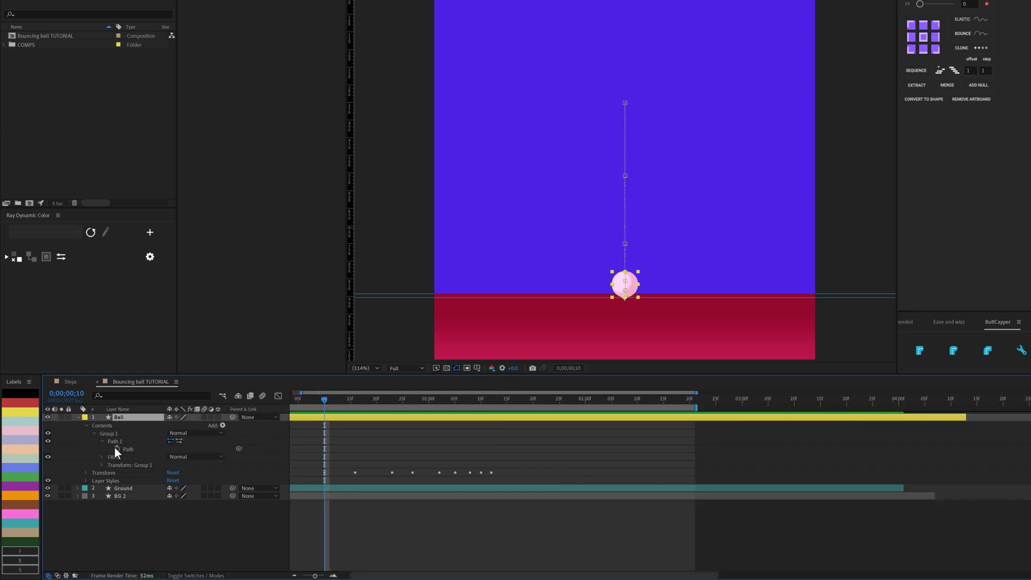
{"action": "left_click", "coordinate": [117, 449]}
{"action": "key", "text": "u"}
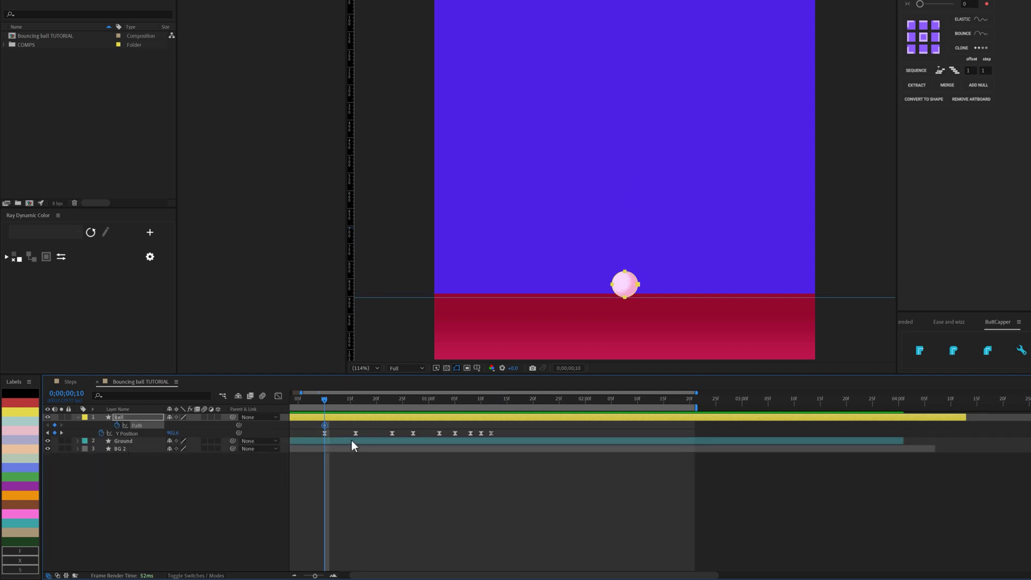
{"action": "scroll", "coordinate": [325, 454], "scroll_direction": "left", "scroll_amount": 2}
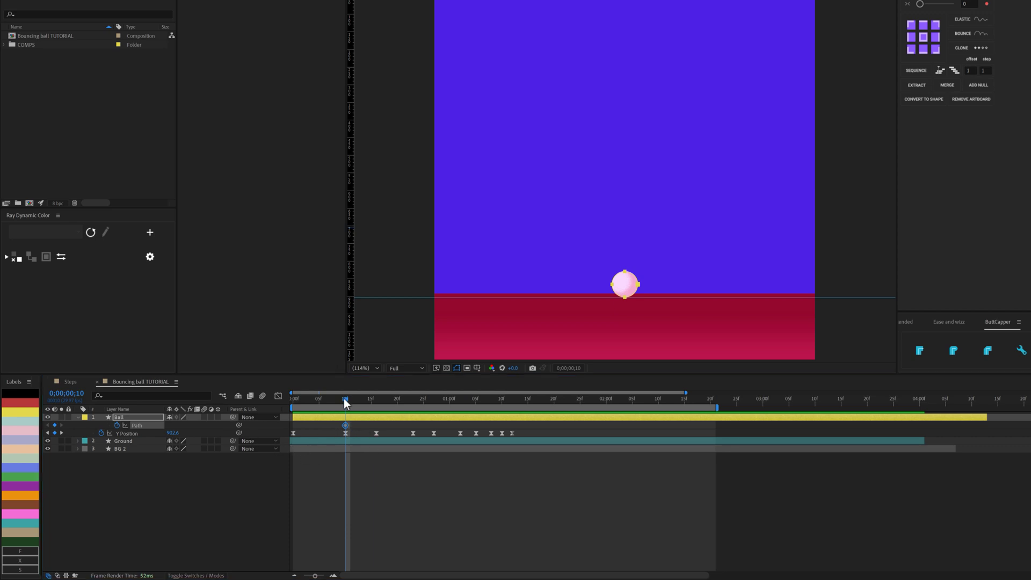
- Add a Path keyframe a few frames earlier and move it to frame 6, keeping the ball round
{"action": "key", "text": "Page_Up"}
{"action": "key", "text": "Page_Up"}
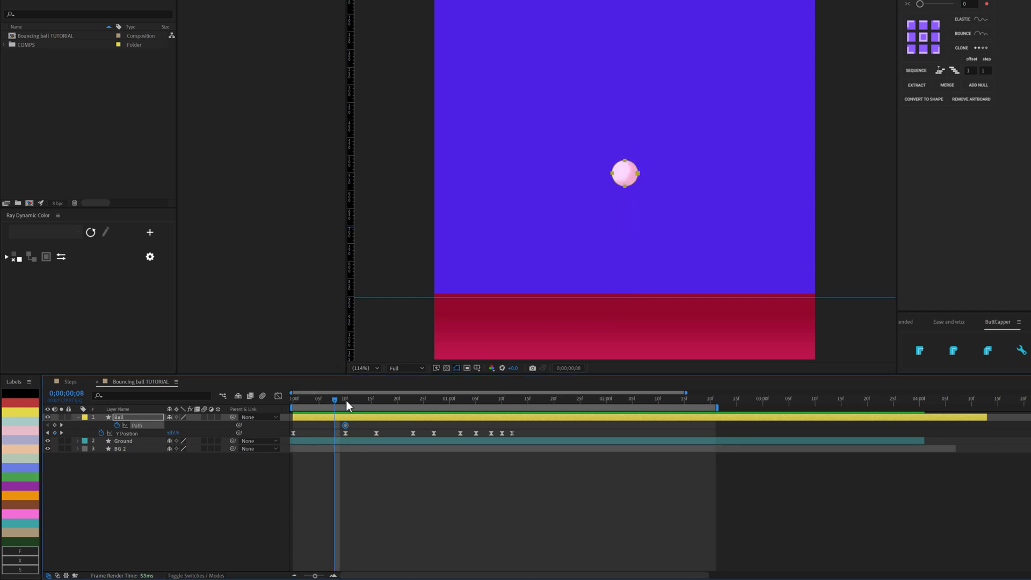
{"action": "key", "text": "Page_Up"}
{"action": "key", "text": "F2"}
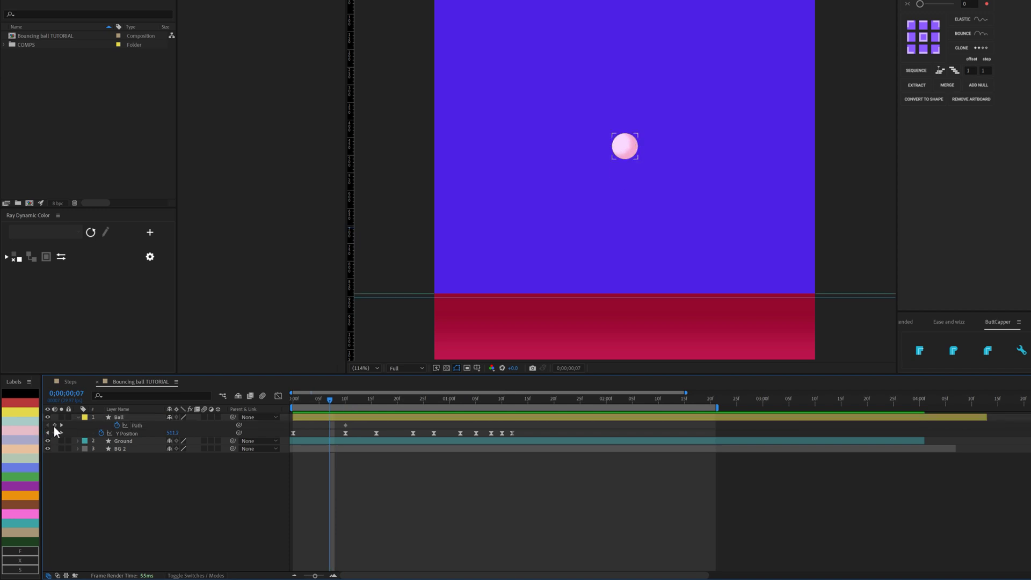
{"action": "left_click", "coordinate": [54, 424]}
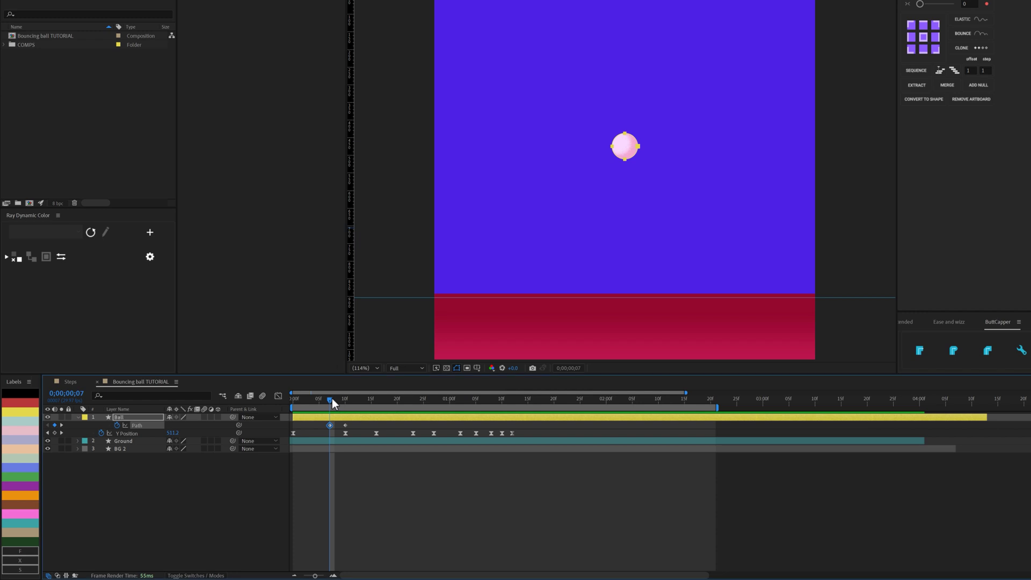
{"action": "key", "text": "Page_Up"}
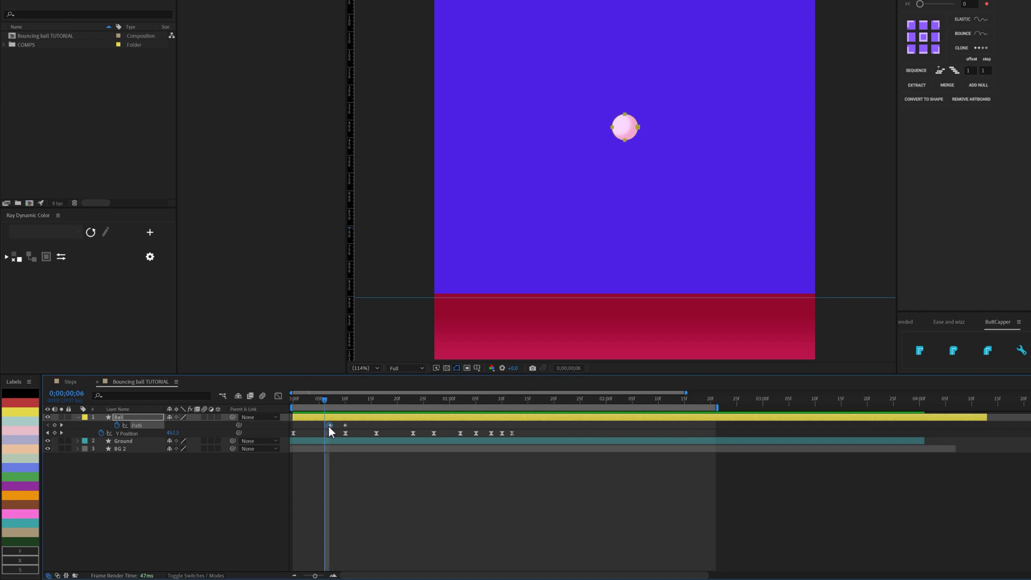
{"action": "left_click_drag", "start_coordinate": [328, 426], "coordinate": [338, 404]}
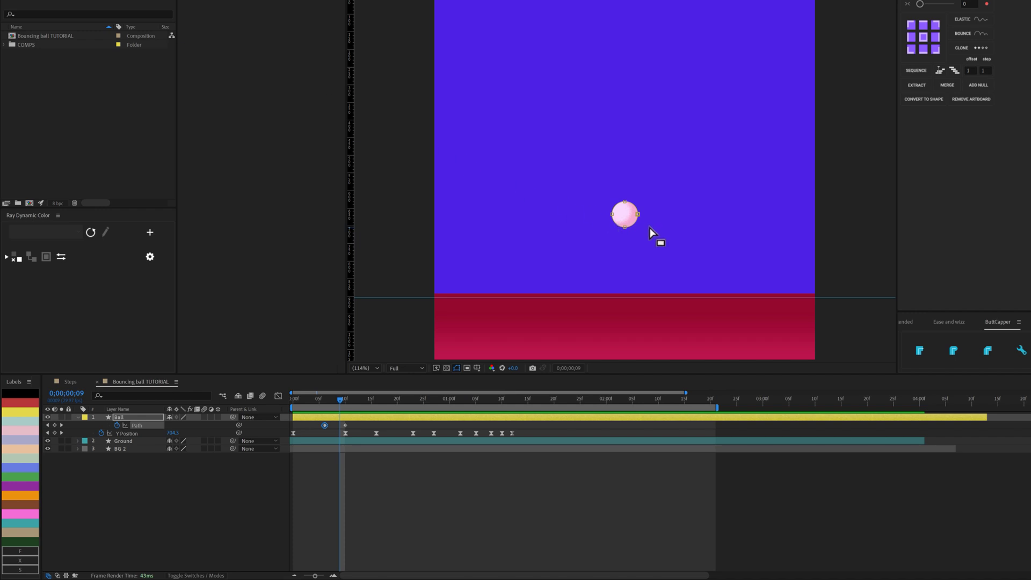
- At frame 9, drag the ball's bottom vertices to the ground, round the tip, and straighten both sides
{"action": "left_click_drag", "start_coordinate": [635, 238], "coordinate": [615, 226]}
{"action": "left_click", "coordinate": [590, 247]}
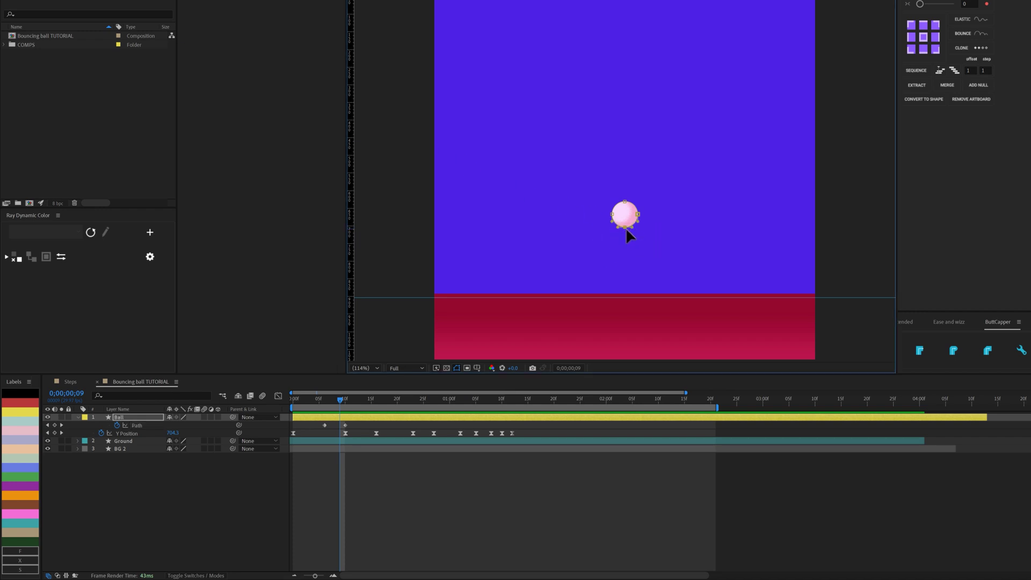
{"action": "left_click_drag", "start_coordinate": [623, 227], "coordinate": [623, 294]}
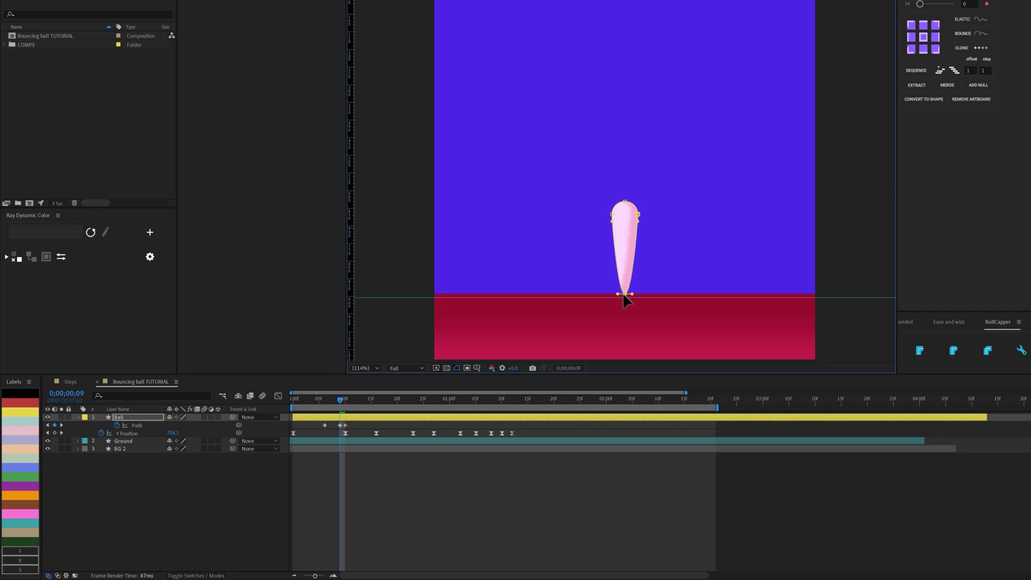
{"action": "key", "text": "period"}
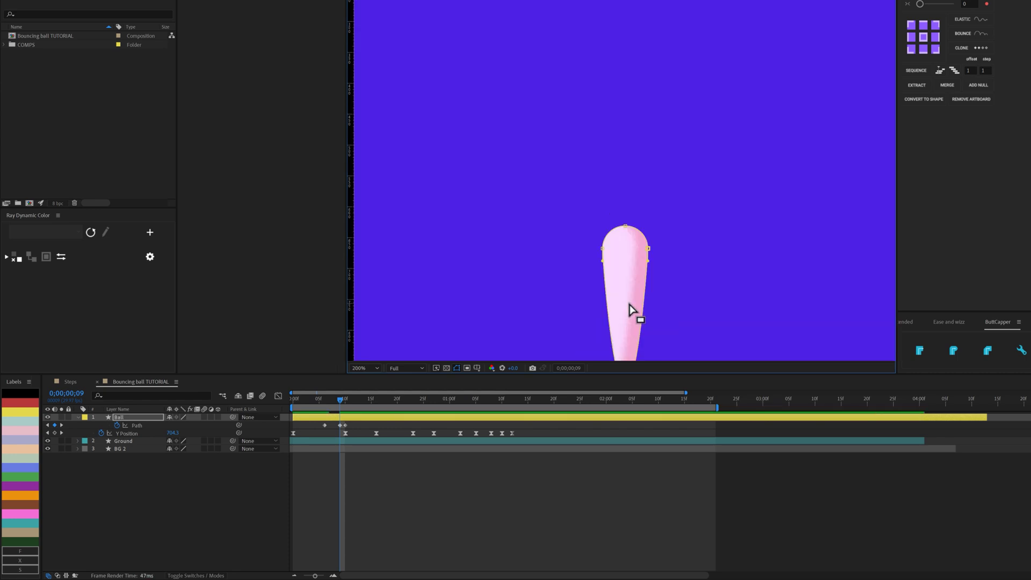
{"action": "left_click_drag", "start_coordinate": [629, 321], "coordinate": [616, 134]}
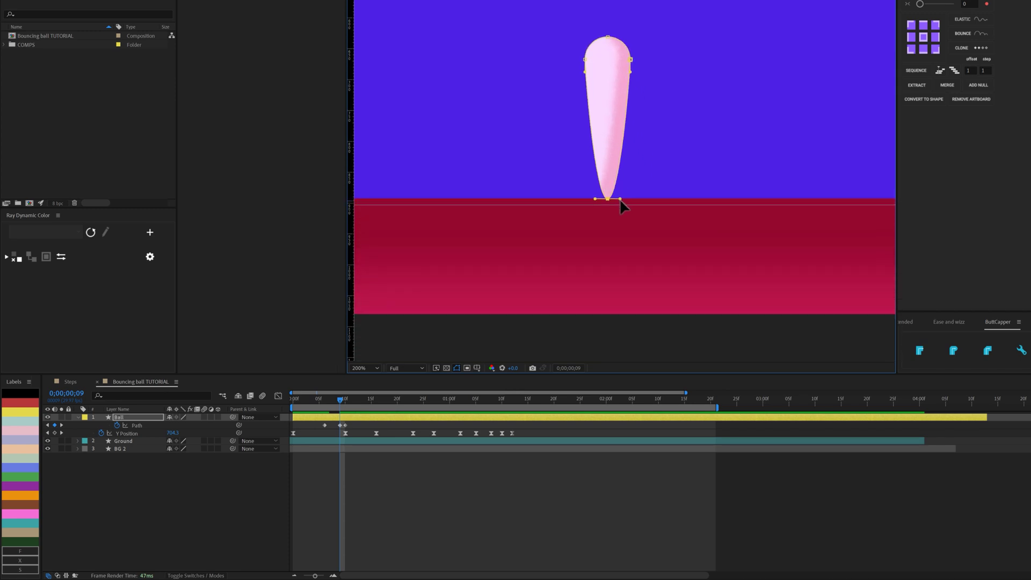
{"action": "left_click_drag", "start_coordinate": [619, 200], "coordinate": [583, 199]}
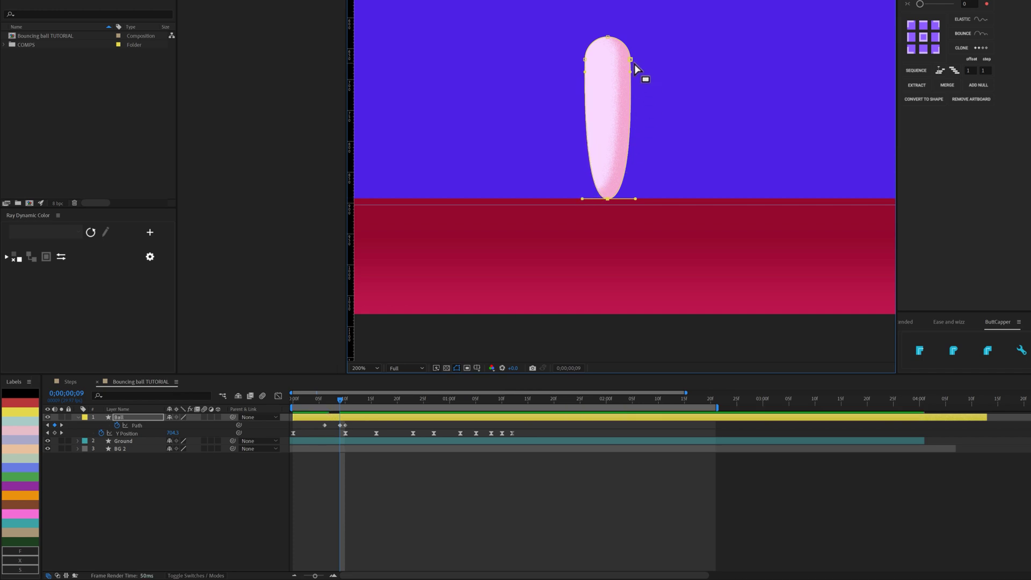
{"action": "left_click_drag", "start_coordinate": [631, 75], "coordinate": [630, 170]}
{"action": "left_click_drag", "start_coordinate": [585, 72], "coordinate": [585, 169]}
{"action": "key", "text": "comma"}
{"action": "key", "text": "comma"}
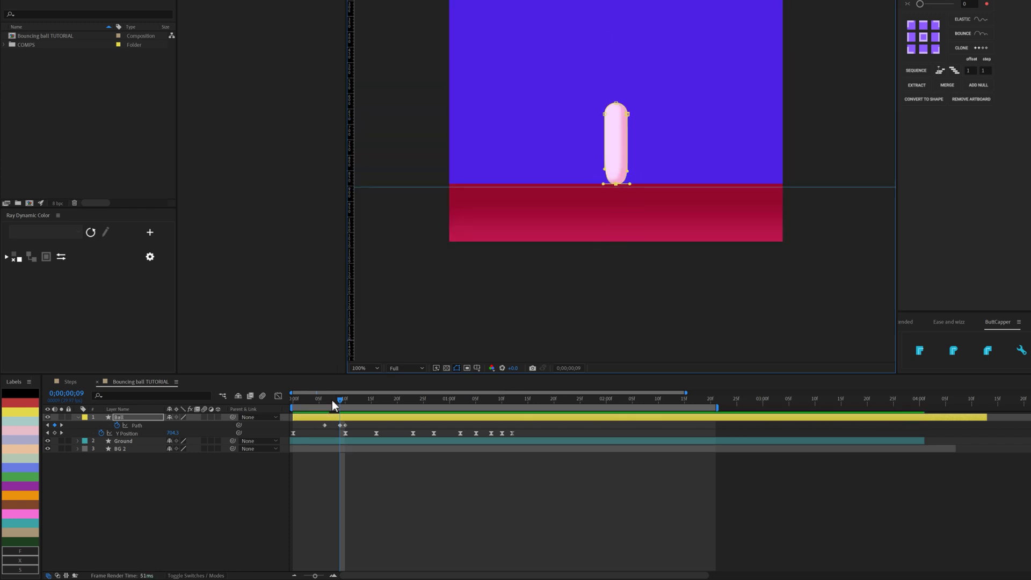
{"action": "mouse_move", "coordinate": [341, 398]}
{"action": "left_mouse_down"}
{"action": "mouse_move", "coordinate": [328, 404]}
{"action": "mouse_move", "coordinate": [347, 411]}
{"action": "left_mouse_up"}
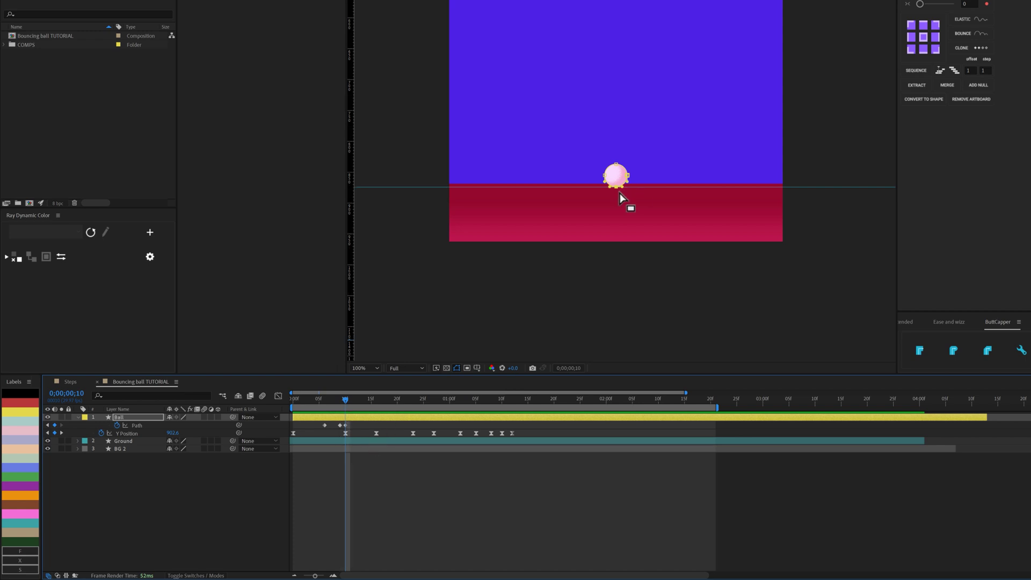
- At frame 10, push the ball's top vertex down and pull its left and right vertices outward
{"action": "scroll", "coordinate": [630, 202], "scroll_direction": "up", "scroll_amount": 4}
{"action": "left_click_drag", "start_coordinate": [616, 132], "coordinate": [587, 168]}
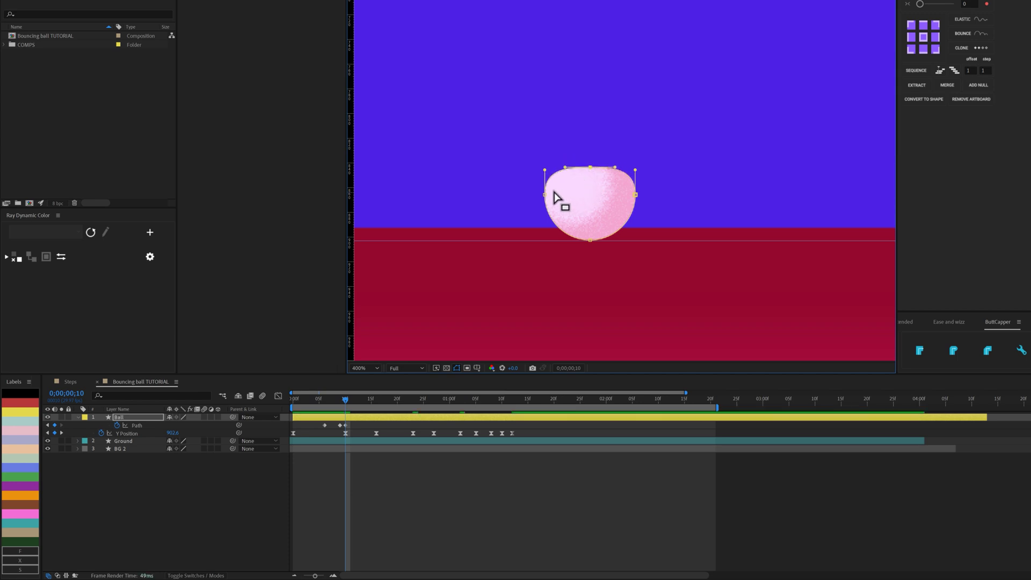
{"action": "mouse_move", "coordinate": [524, 184]}
{"action": "left_mouse_down"}
{"action": "mouse_move", "coordinate": [553, 211]}
{"action": "mouse_move", "coordinate": [533, 194]}
{"action": "left_mouse_up"}
{"action": "left_click_drag", "start_coordinate": [651, 198], "coordinate": [645, 204]}
{"action": "left_click_drag", "start_coordinate": [514, 186], "coordinate": [532, 219]}
{"action": "left_click_drag", "start_coordinate": [625, 155], "coordinate": [591, 181]}
{"action": "left_click", "coordinate": [656, 217]}
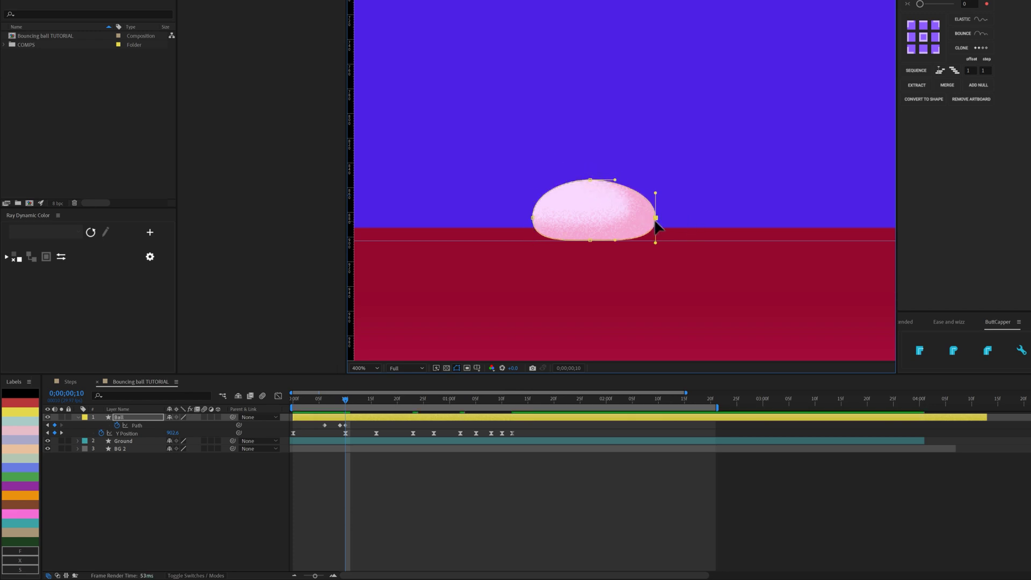
{"action": "left_click_drag", "start_coordinate": [657, 217], "coordinate": [665, 218]}
{"action": "mouse_move", "coordinate": [504, 200]}
{"action": "left_mouse_down"}
{"action": "mouse_move", "coordinate": [541, 228]}
{"action": "mouse_move", "coordinate": [511, 217]}
{"action": "left_mouse_up"}
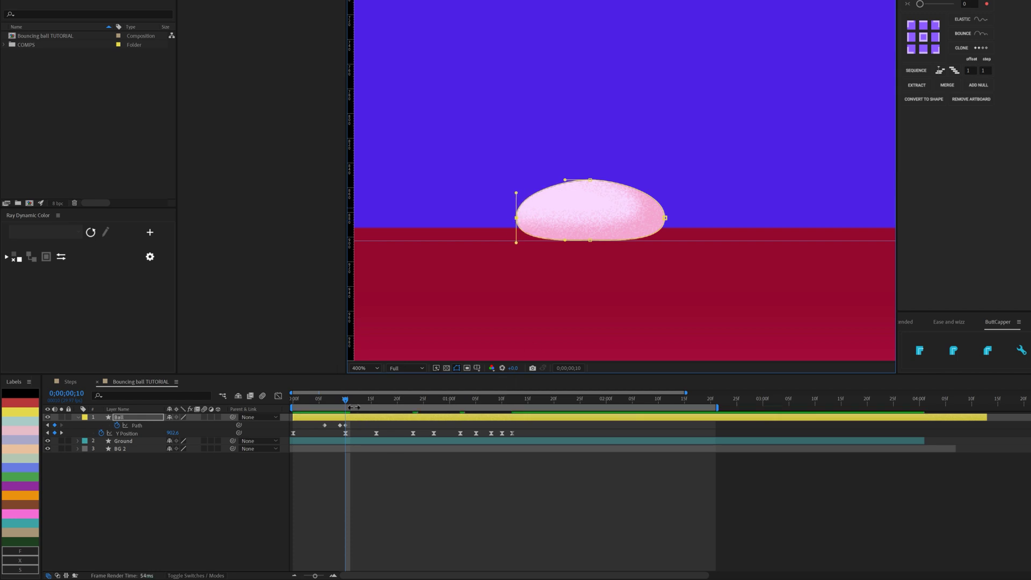
{"action": "left_click_drag", "start_coordinate": [346, 398], "coordinate": [341, 395]}
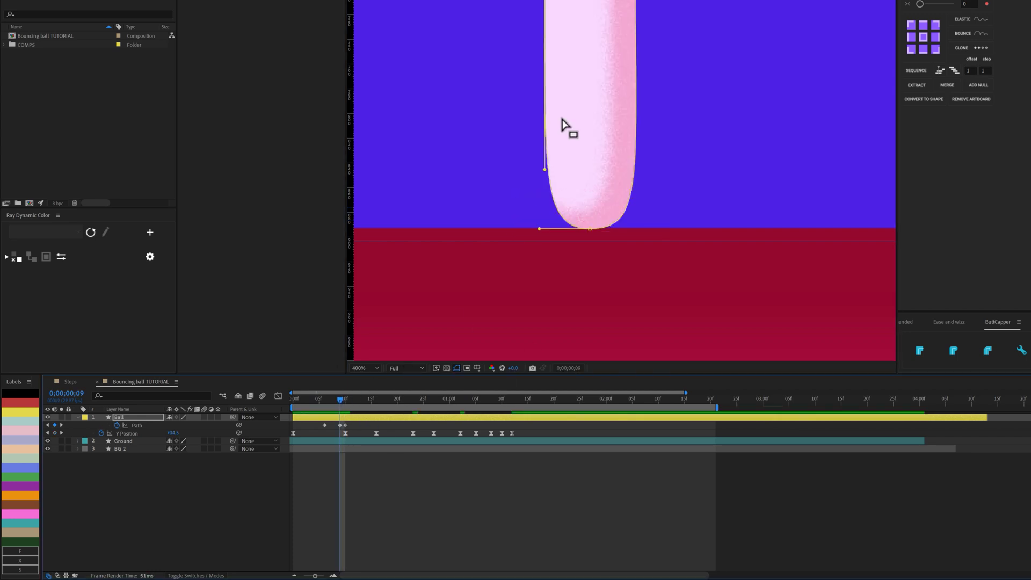
- At frame 9, pull the ball's left and right edge vertices inward and reshape its lower-right curve
{"action": "key", "text": "comma"}
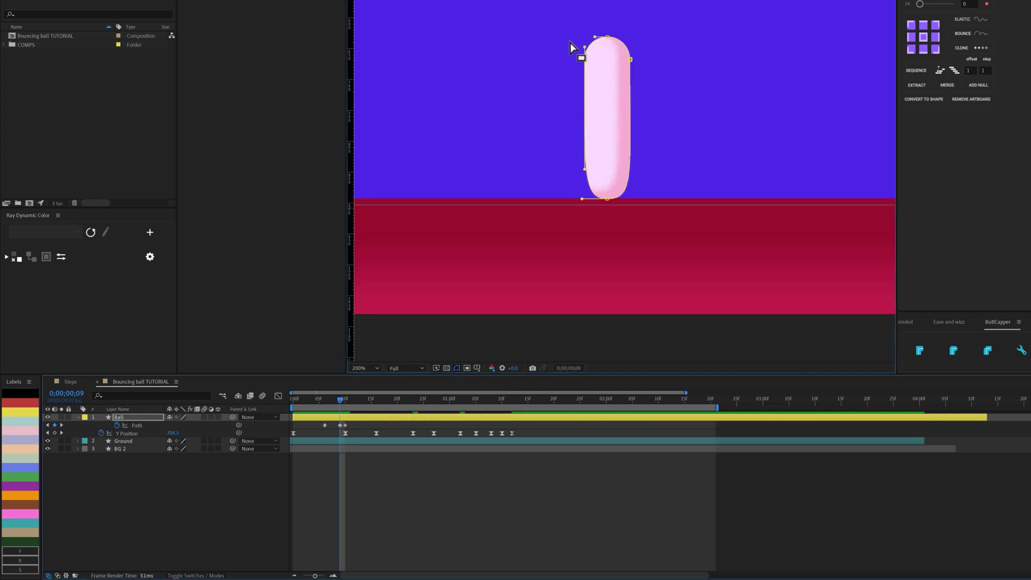
{"action": "left_click_drag", "start_coordinate": [564, 37], "coordinate": [594, 133]}
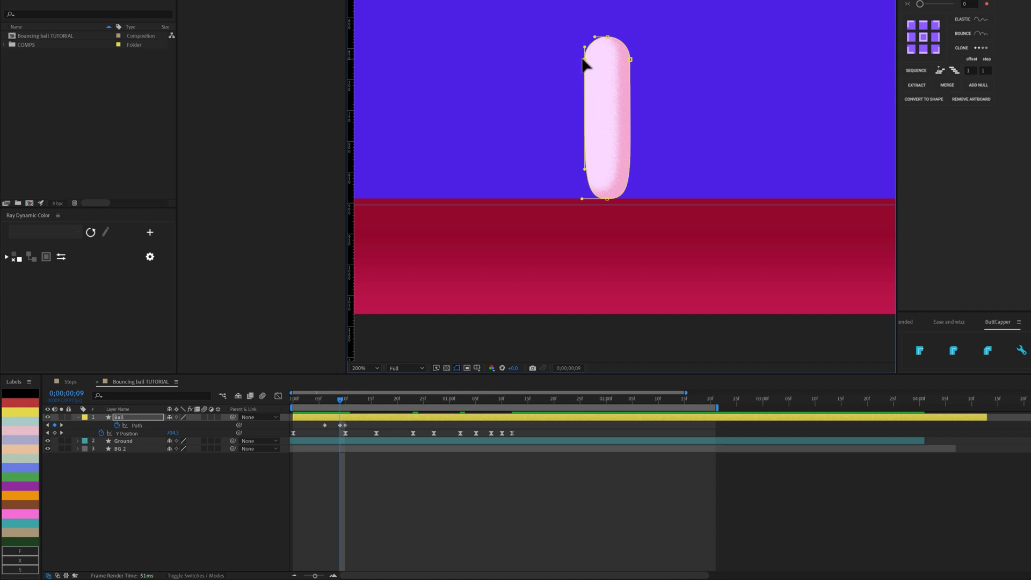
{"action": "left_click_drag", "start_coordinate": [586, 64], "coordinate": [591, 67]}
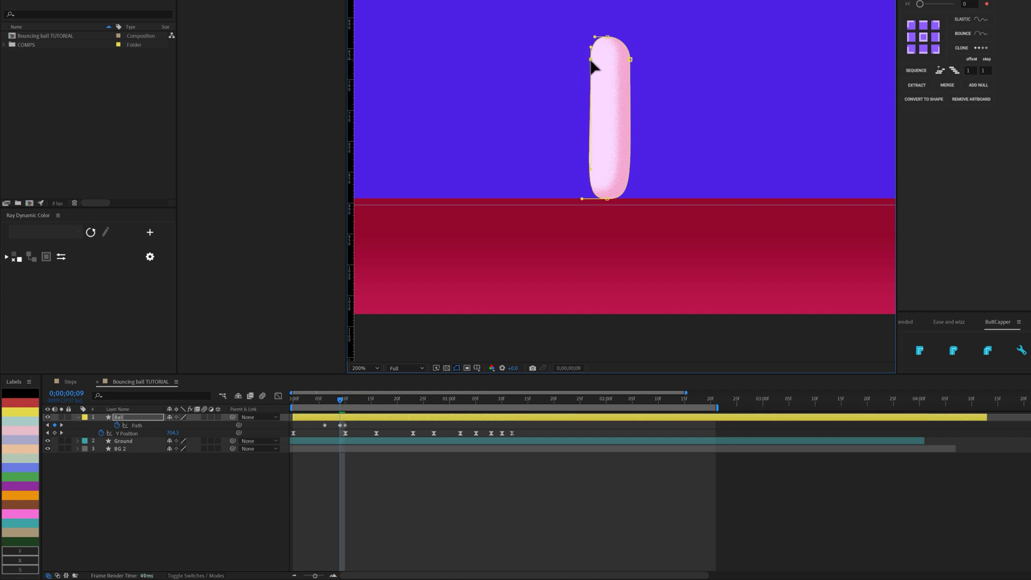
{"action": "left_click", "coordinate": [630, 62]}
{"action": "left_click_drag", "start_coordinate": [628, 57], "coordinate": [623, 56]}
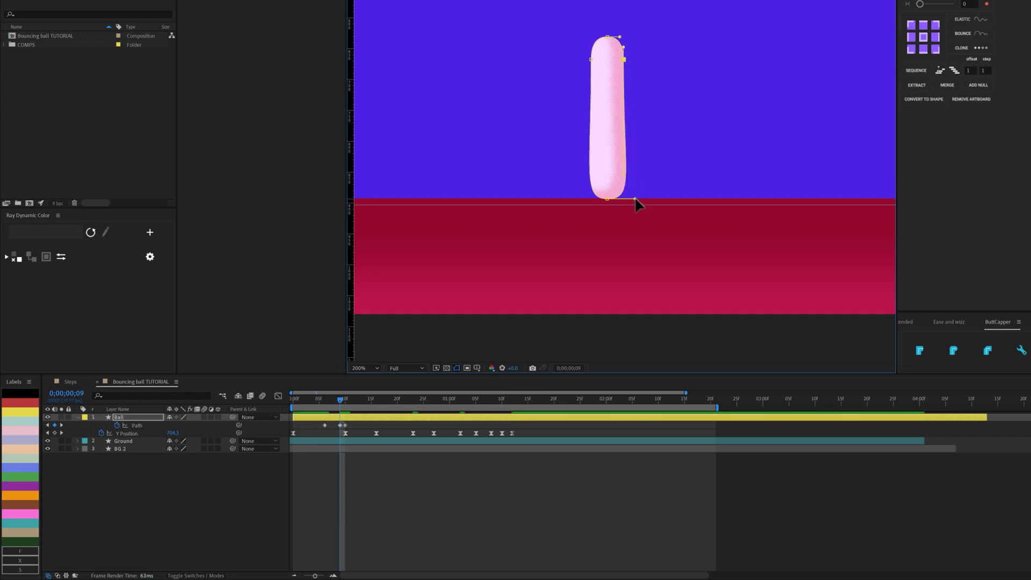
{"action": "left_click_drag", "start_coordinate": [635, 197], "coordinate": [624, 195]}
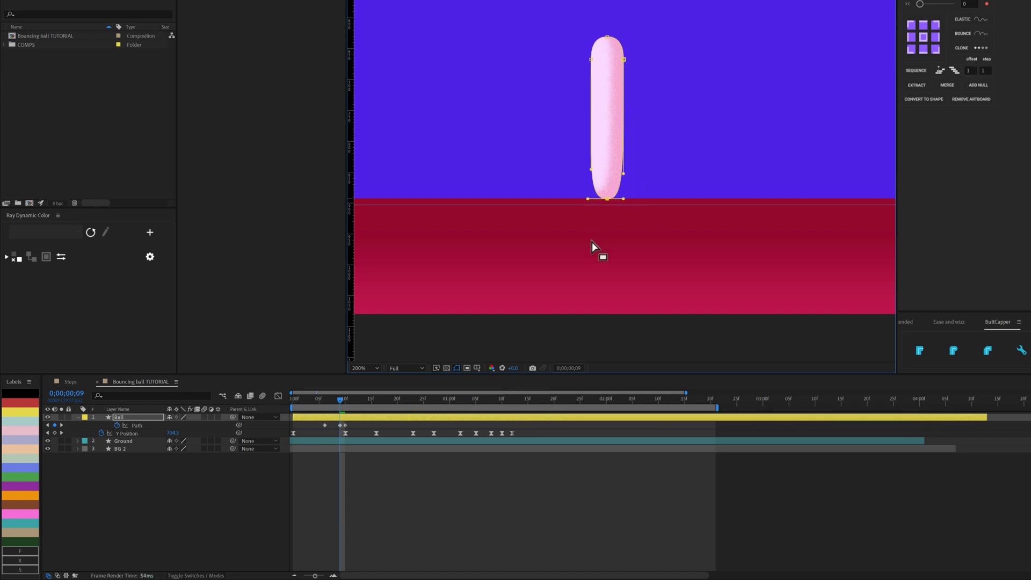
{"action": "left_click", "coordinate": [552, 478]}
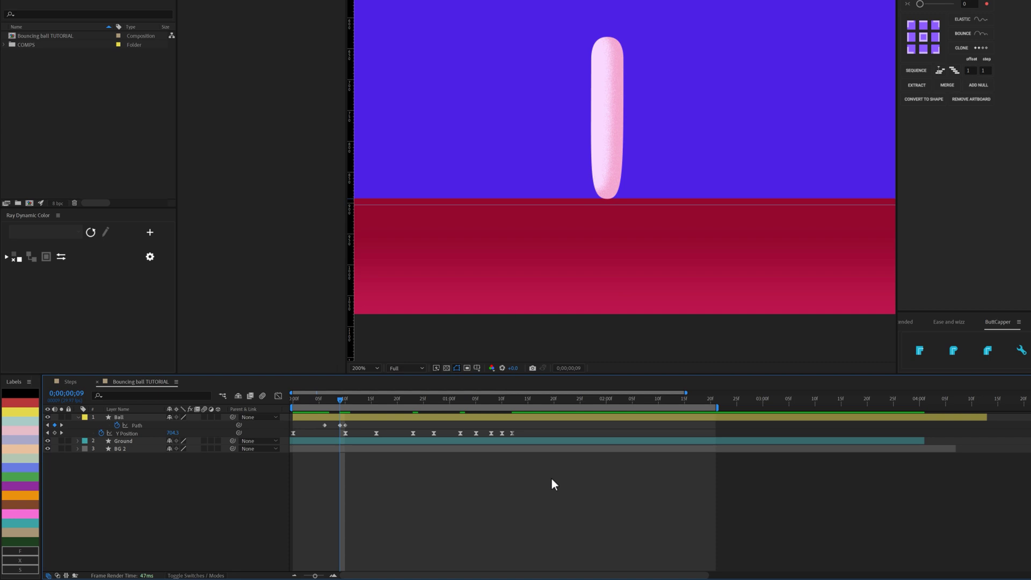
- Scrub back to frame 3 and set the viewer magnification to Fit
{"action": "mouse_move", "coordinate": [342, 396]}
{"action": "left_mouse_down"}
{"action": "mouse_move", "coordinate": [309, 405]}
{"action": "mouse_move", "coordinate": [352, 399]}
{"action": "left_mouse_up"}
{"action": "left_click", "coordinate": [371, 369]}
{"action": "left_click", "coordinate": [352, 389]}
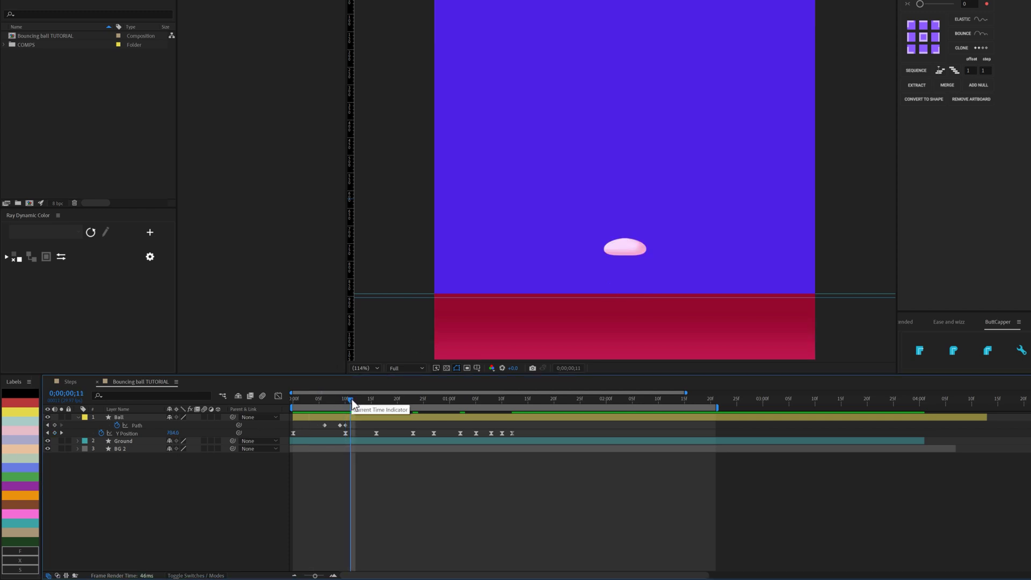
- Paste the stretched Path at frame 11, shorten the capsule, and lower it just above the ground
{"action": "left_click", "coordinate": [342, 431]}
{"action": "left_click", "coordinate": [340, 426]}
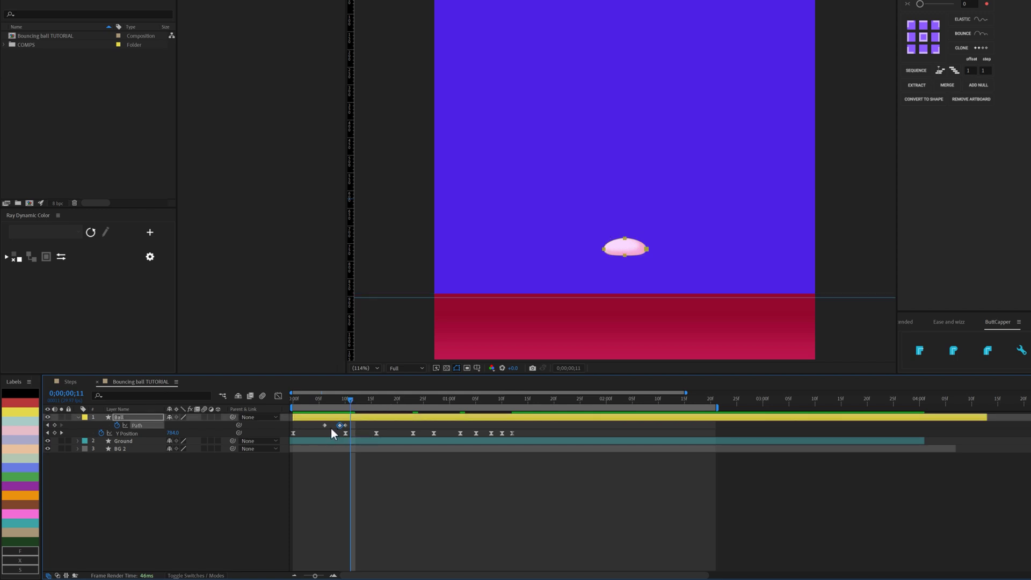
{"action": "key", "text": "ctrl+c"}
{"action": "key", "text": "ctrl+v"}
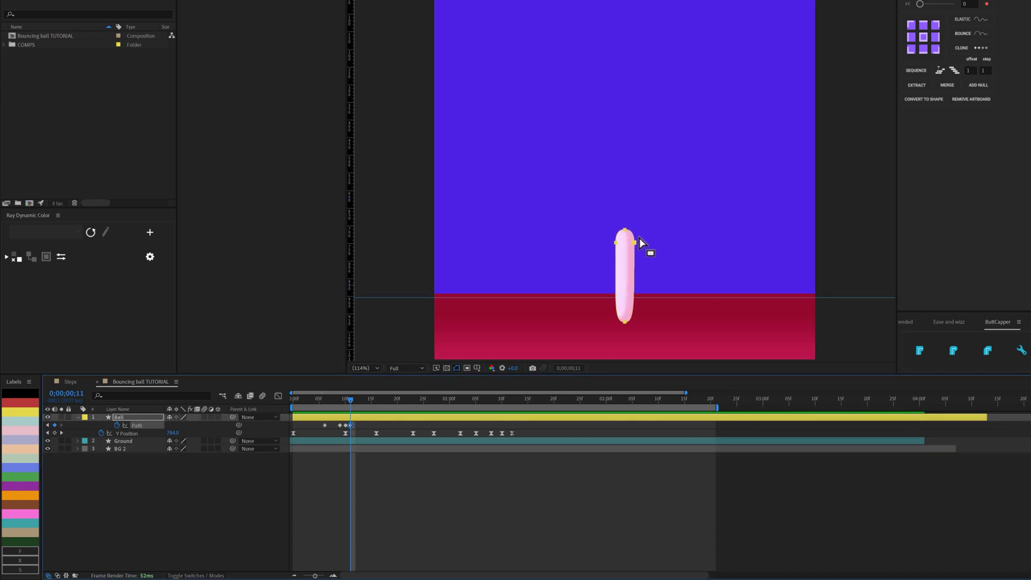
{"action": "left_click_drag", "start_coordinate": [634, 240], "coordinate": [636, 209]}
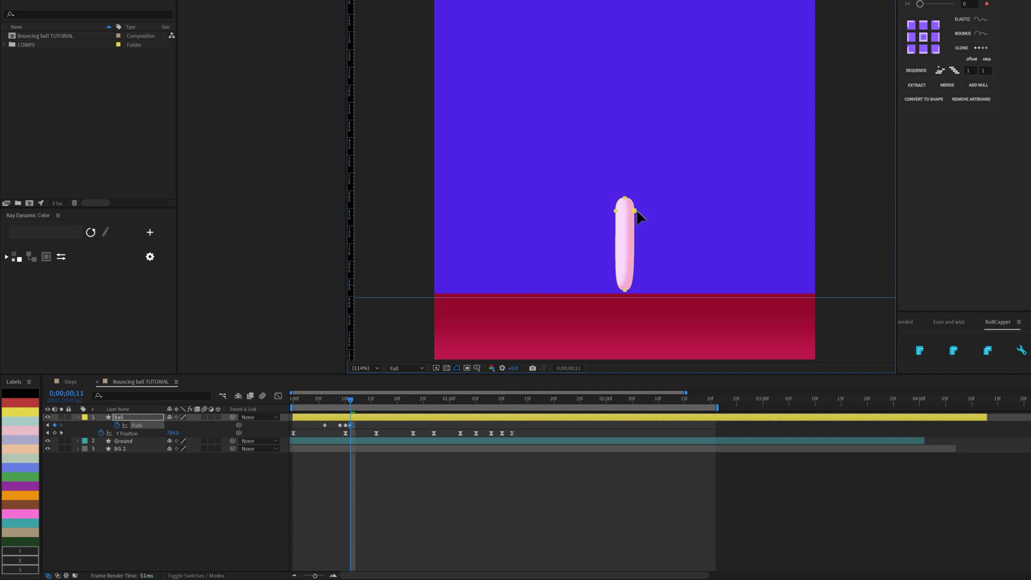
{"action": "left_click_drag", "start_coordinate": [609, 299], "coordinate": [617, 220]}
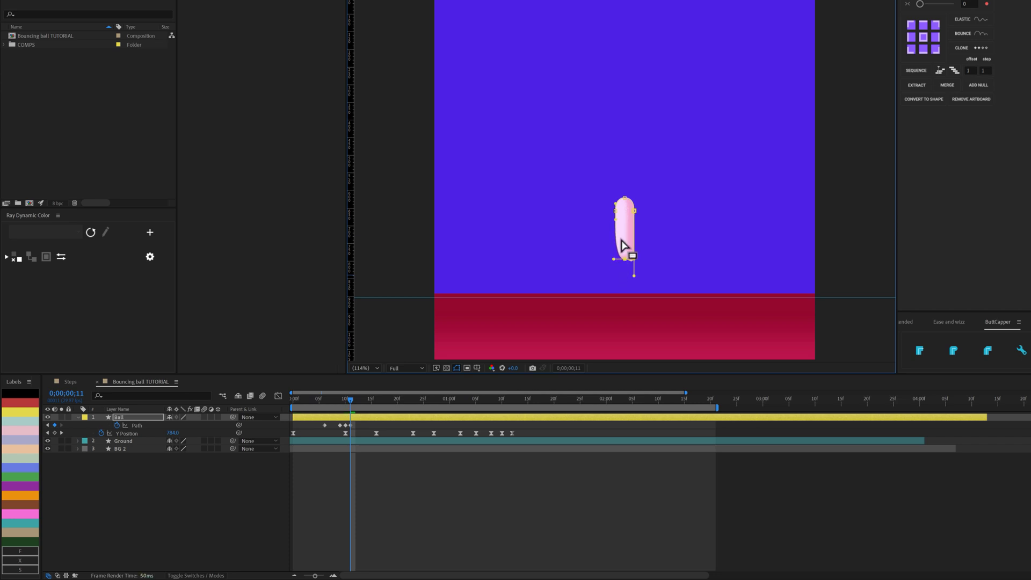
{"action": "left_click_drag", "start_coordinate": [657, 176], "coordinate": [596, 278]}
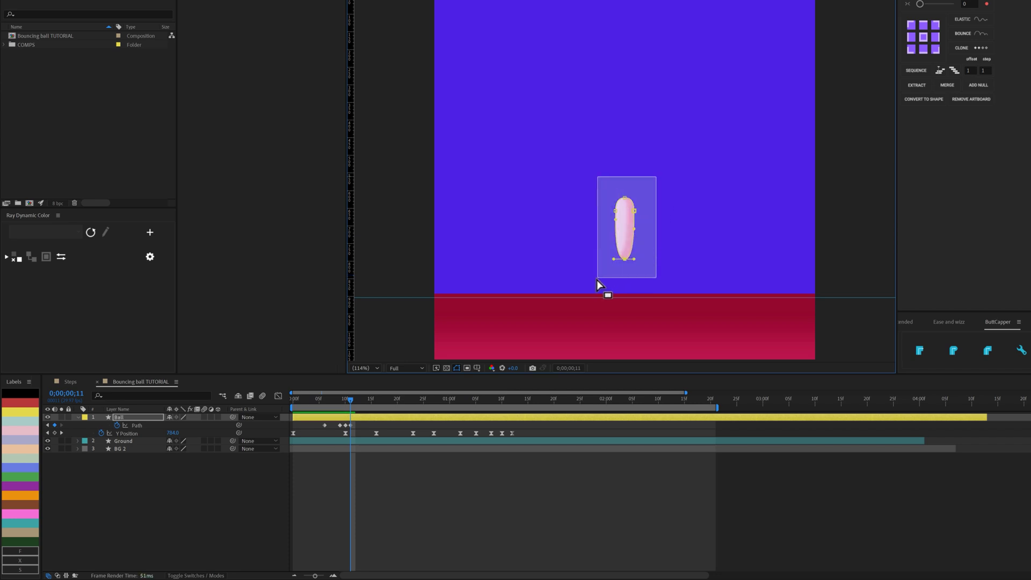
{"action": "left_click_drag", "start_coordinate": [634, 210], "coordinate": [633, 244]}
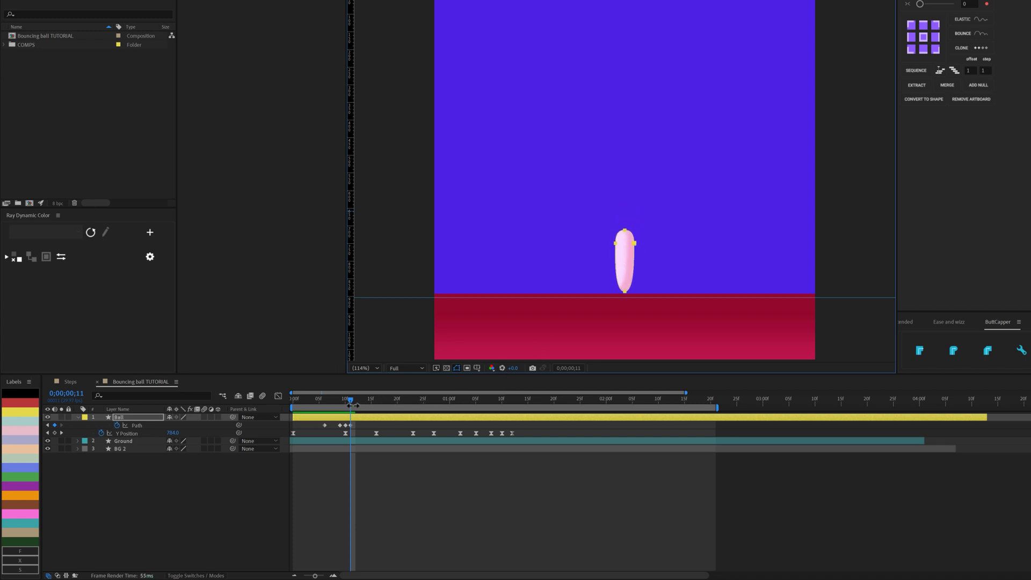
- Paste the round frame-5 Path keyframe at frame 13
{"action": "mouse_move", "coordinate": [351, 402]}
{"action": "left_mouse_down"}
{"action": "mouse_move", "coordinate": [339, 407]}
{"action": "mouse_move", "coordinate": [360, 404]}
{"action": "left_mouse_up"}
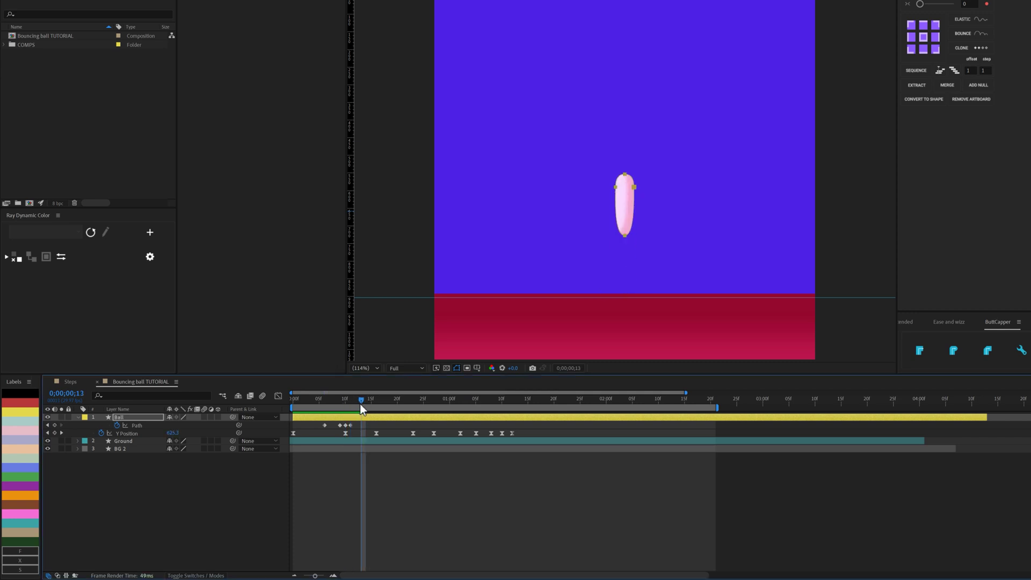
{"action": "left_click", "coordinate": [325, 425]}
{"action": "key", "text": "ctrl+v"}
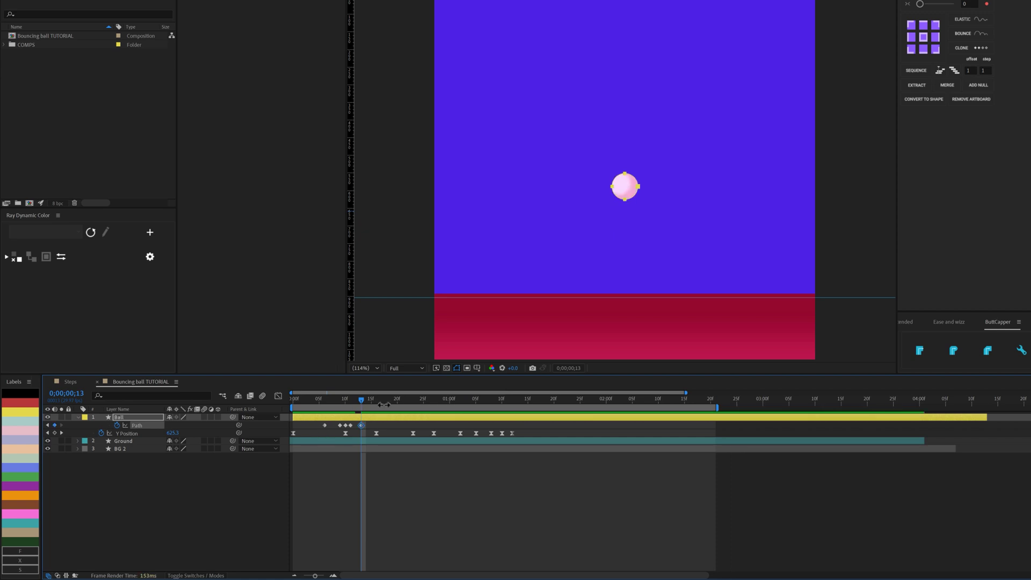
{"action": "left_click_drag", "start_coordinate": [356, 400], "coordinate": [293, 399]}
{"action": "left_click", "coordinate": [344, 467]}
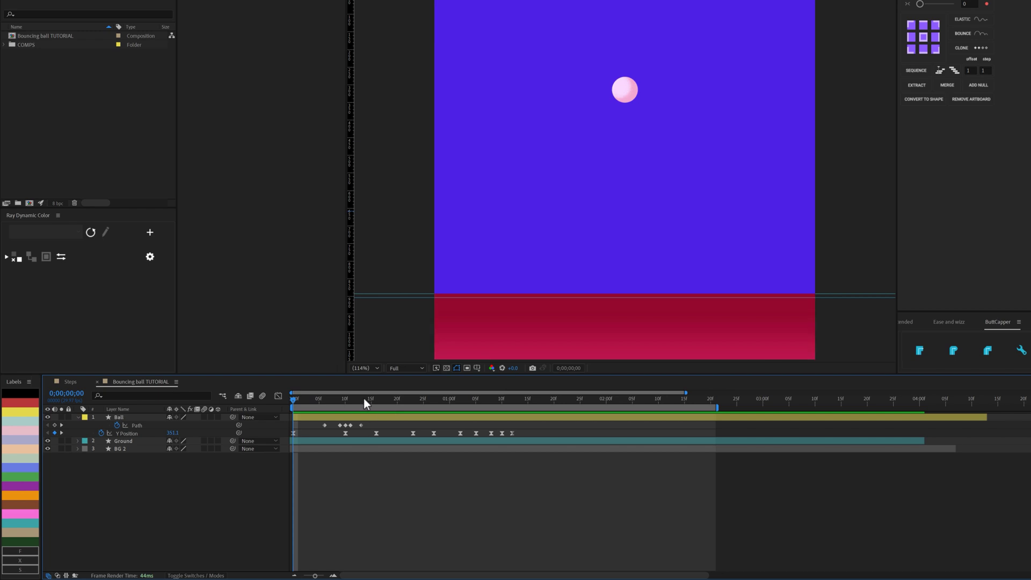
- End the work area at frame 16, preview the bounce, then extend the range to check the rise
{"action": "left_click_drag", "start_coordinate": [364, 398], "coordinate": [376, 402]}
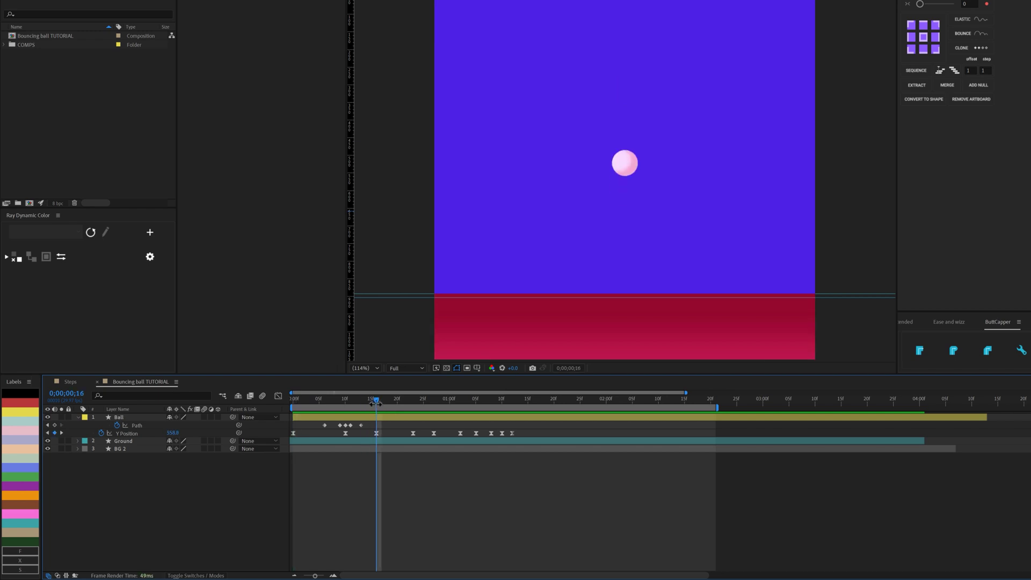
{"action": "key", "text": "n"}
{"action": "key", "text": "space"}
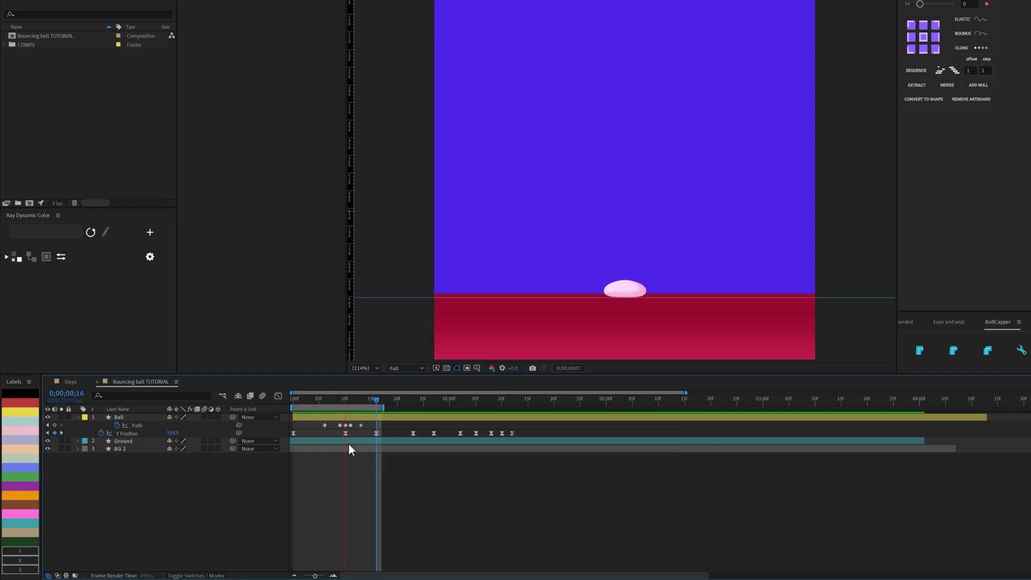
{"action": "left_click_drag", "start_coordinate": [324, 401], "coordinate": [356, 410]}
{"action": "left_click_drag", "start_coordinate": [347, 409], "coordinate": [549, 410]}
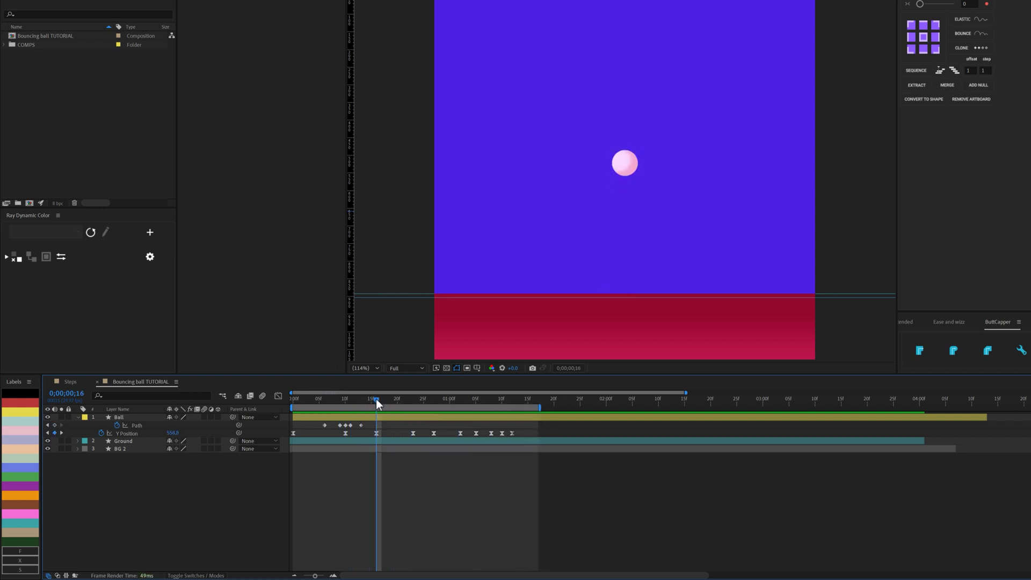
{"action": "left_click_drag", "start_coordinate": [376, 398], "coordinate": [413, 400]}
- Add a round Path keyframe at frame 20 and paste the frame-10 squash at frame 23
{"action": "key", "text": "ctrl+v"}
{"action": "left_click", "coordinate": [345, 426]}
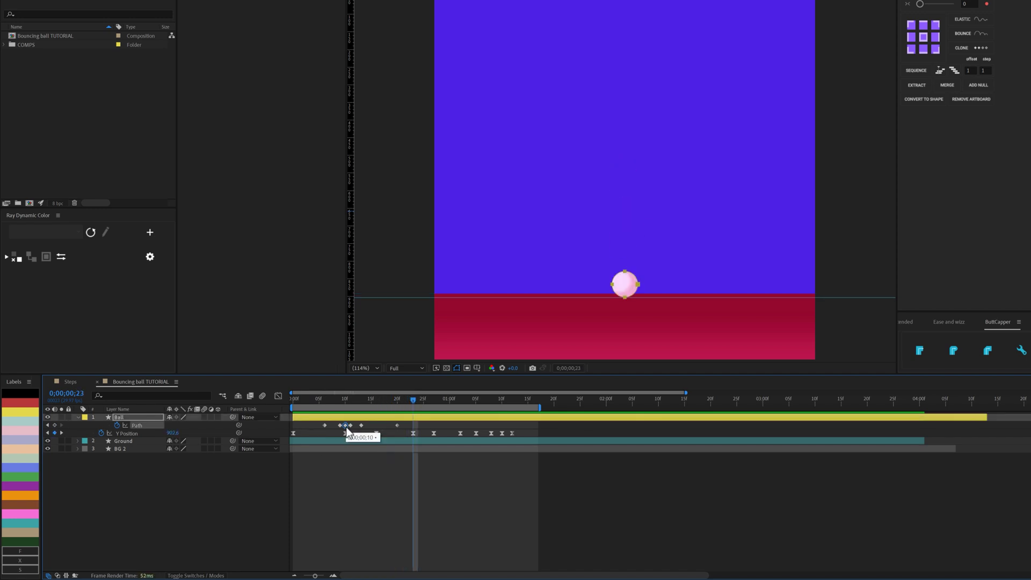
{"action": "key", "text": "ctrl+c"}
{"action": "key", "text": "ctrl+v"}
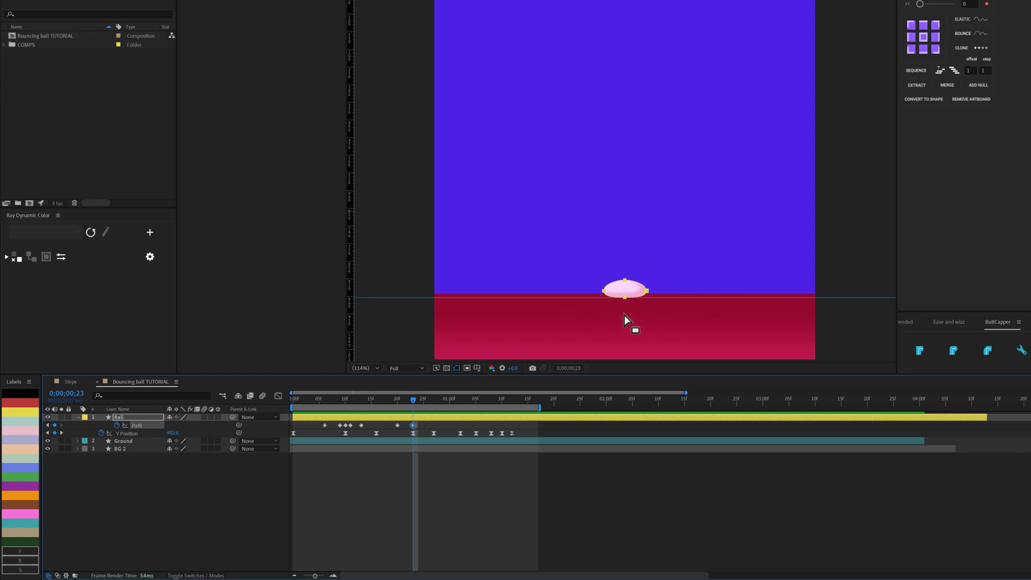
- Zoom in on the ball and pull the frame-23 squashed ball's sides inward
{"action": "scroll", "coordinate": [626, 304], "scroll_direction": "up", "scroll_amount": 1}
{"action": "left_click_drag", "start_coordinate": [635, 316], "coordinate": [640, 194]}
{"action": "left_click_drag", "start_coordinate": [629, 278], "coordinate": [540, 198]}
{"action": "key", "text": "ctrl+s"}
{"action": "left_click_drag", "start_coordinate": [609, 198], "coordinate": [571, 178]}
{"action": "left_click", "coordinate": [571, 179]}
- Paste the stretched Path at frame 22 and shape it into a uniform capsule
{"action": "left_click", "coordinate": [414, 403]}
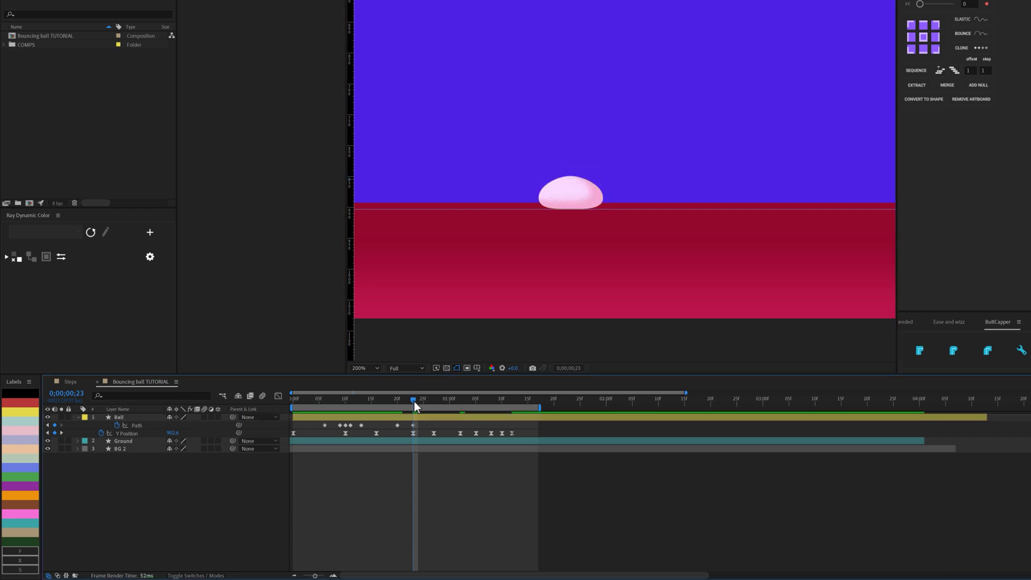
{"action": "left_click", "coordinate": [411, 402]}
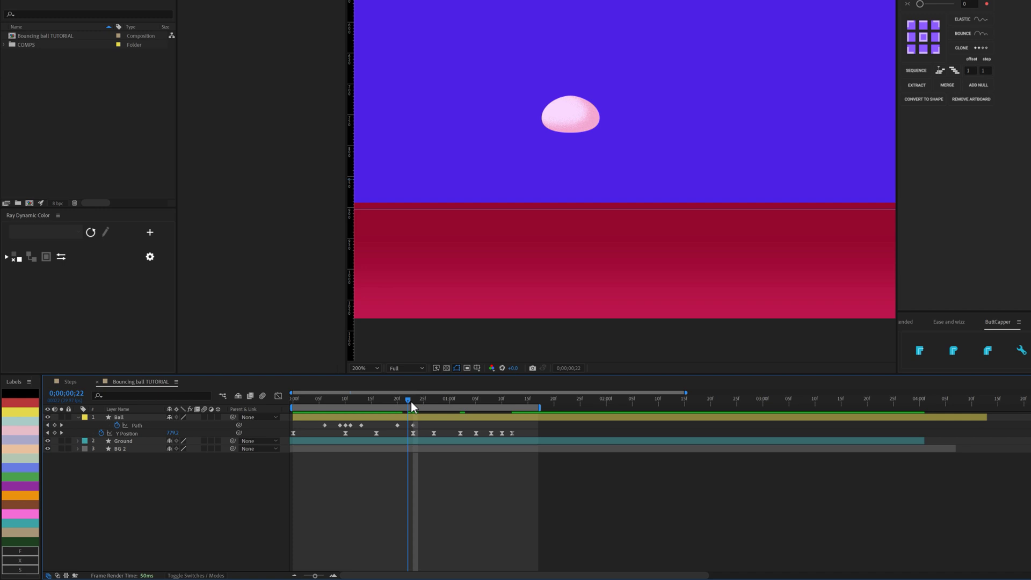
{"action": "left_click", "coordinate": [340, 425]}
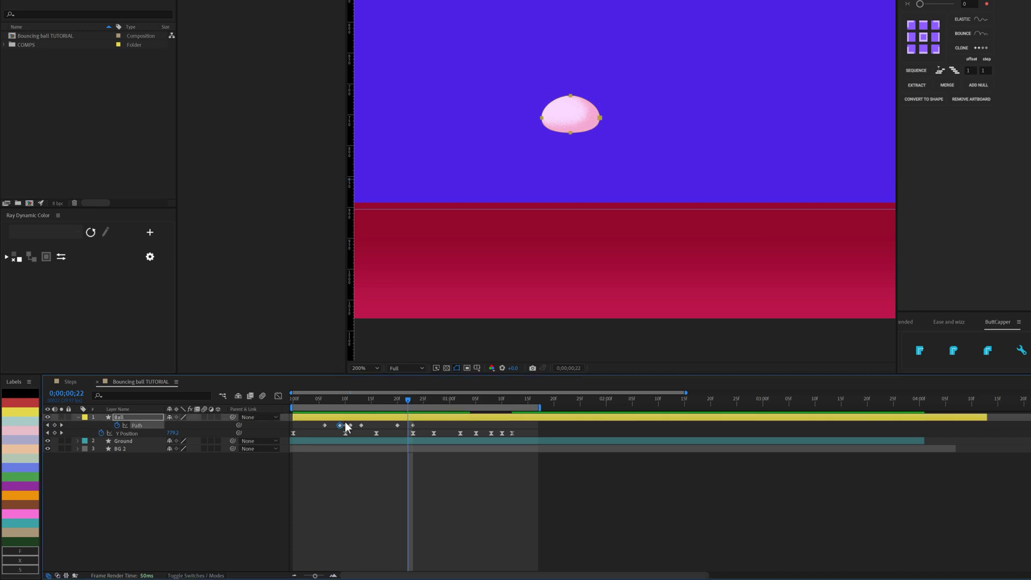
{"action": "key", "text": "ctrl+v"}
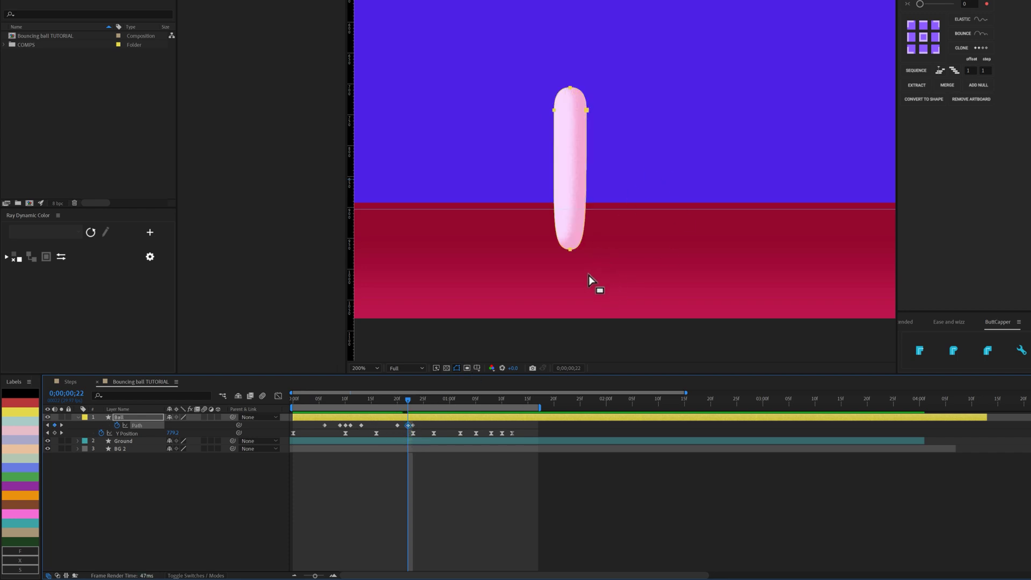
{"action": "left_click_drag", "start_coordinate": [590, 272], "coordinate": [586, 153]}
{"action": "left_click_drag", "start_coordinate": [554, 219], "coordinate": [555, 145]}
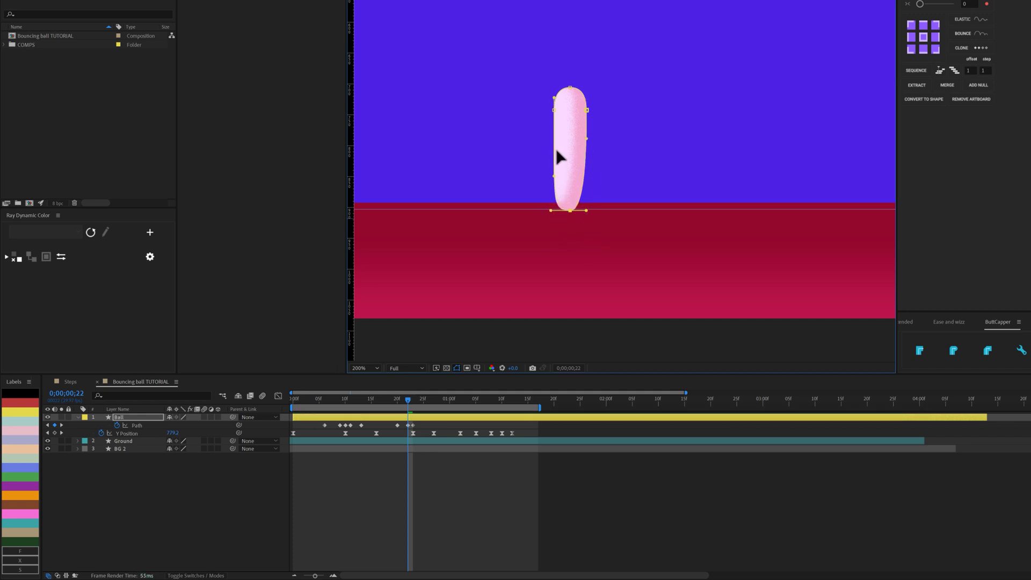
{"action": "left_click_drag", "start_coordinate": [555, 110], "coordinate": [583, 110]}
{"action": "left_click", "coordinate": [570, 210]}
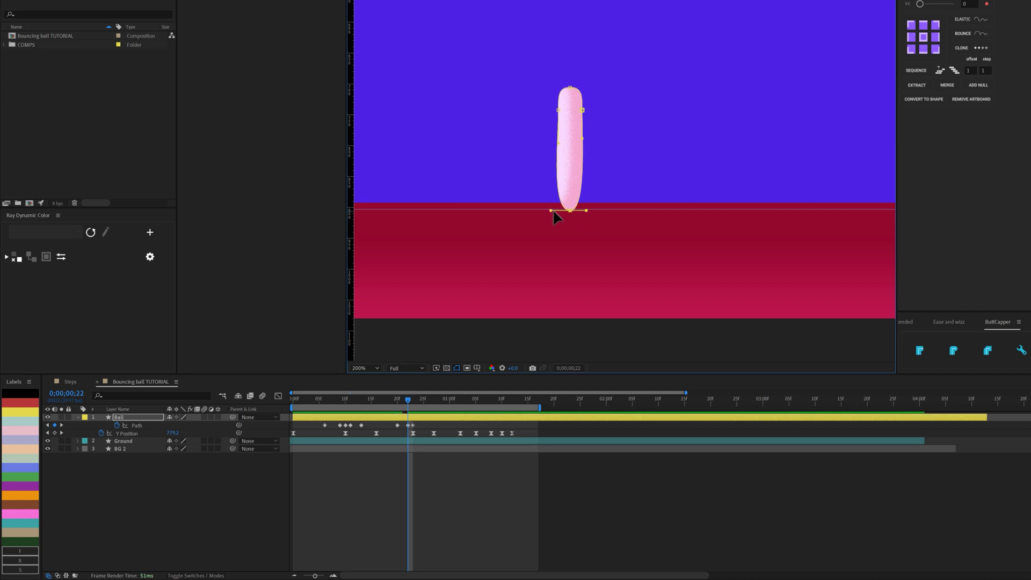
{"action": "key", "text": "ctrl+z"}
{"action": "key", "text": "ctrl+z"}
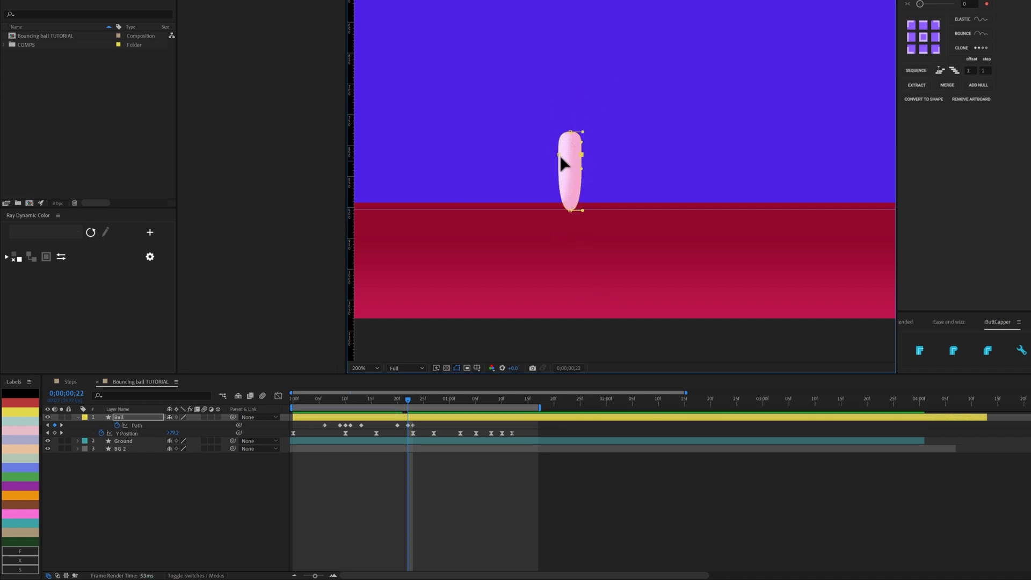
{"action": "key", "text": "ctrl+z"}
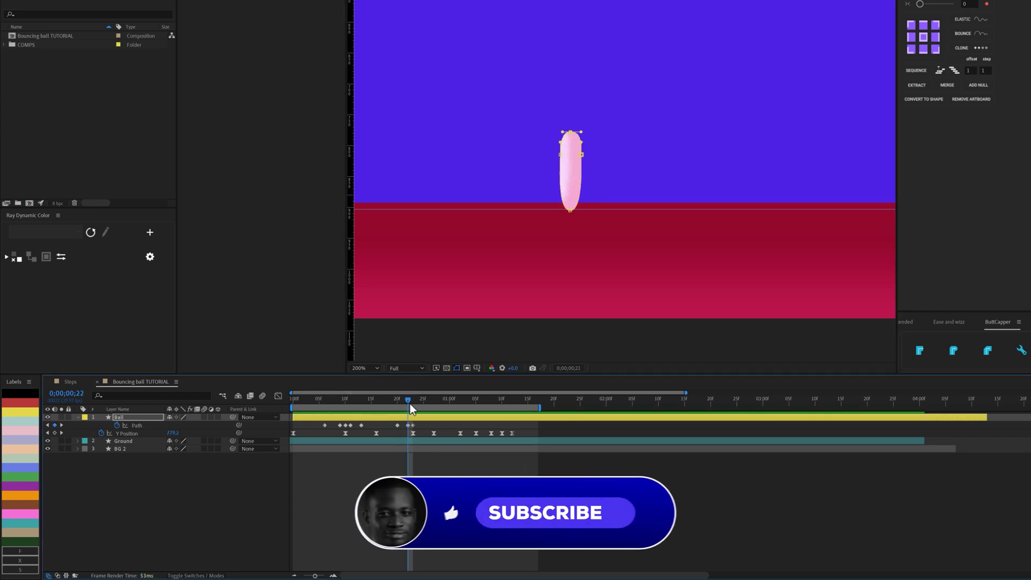
- Paste the stretched shape at frame 24 and raise its bottom to the ground line
{"action": "left_click_drag", "start_coordinate": [410, 404], "coordinate": [419, 405]}
{"action": "left_click", "coordinate": [408, 425]}
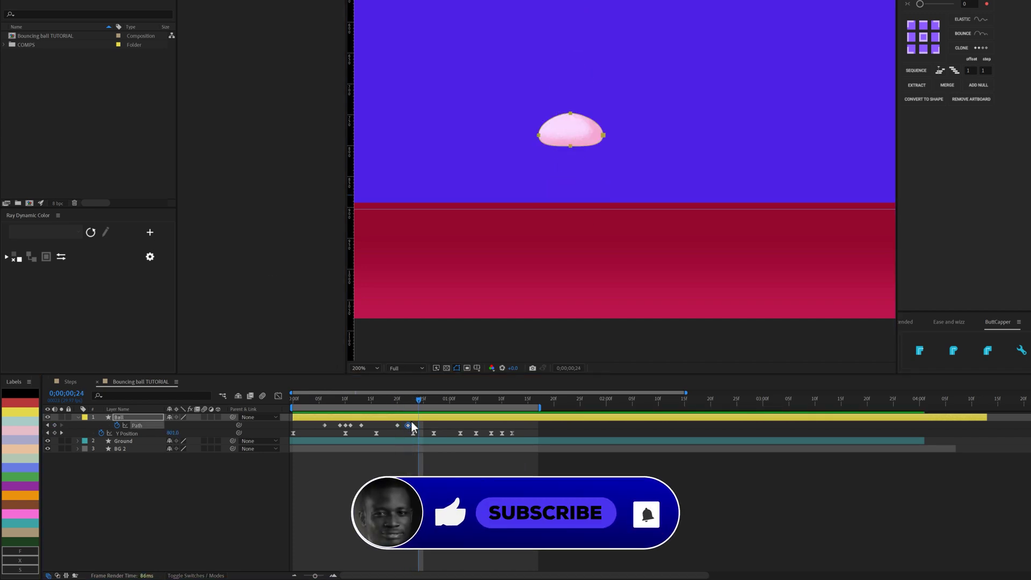
{"action": "key", "text": "ctrl+c"}
{"action": "key", "text": "ctrl+v"}
{"action": "left_click_drag", "start_coordinate": [570, 225], "coordinate": [570, 210]}
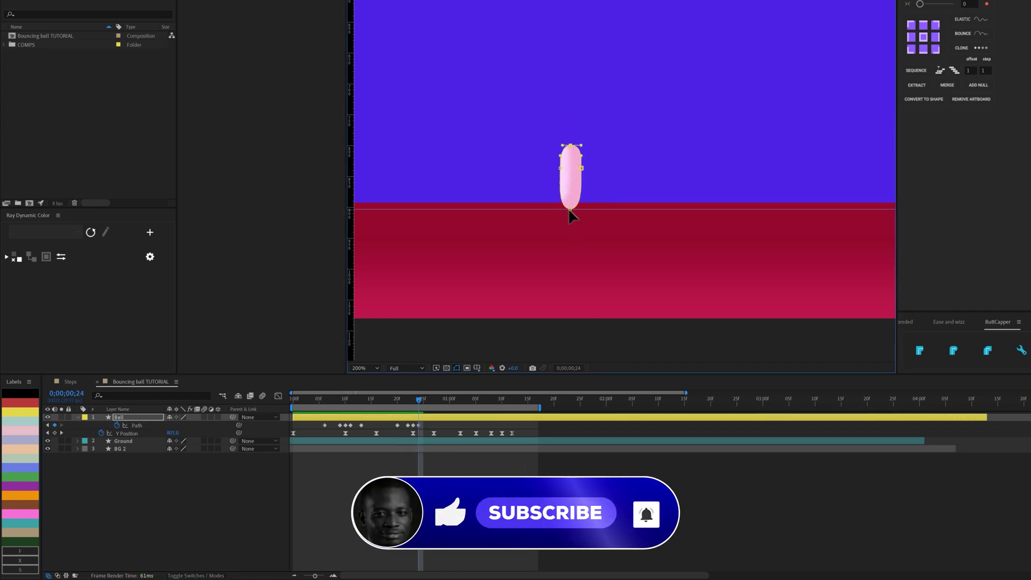
{"action": "left_click", "coordinate": [582, 166]}
- Paste the round frame-20 ball shape at frame 26
{"action": "left_click_drag", "start_coordinate": [421, 401], "coordinate": [462, 404]}
{"action": "left_click", "coordinate": [397, 425]}
{"action": "key", "text": "ctrl+c"}
{"action": "key", "text": "ctrl+v"}
- Add Path keyframes at frame 29, a narrower, taller squash at 1;02, and a stretch at 1;01
{"action": "key", "text": "ctrl+v"}
{"action": "left_click", "coordinate": [413, 426]}
{"action": "key", "text": "ctrl+c"}
{"action": "key", "text": "ctrl+v"}
{"action": "left_click_drag", "start_coordinate": [539, 198], "coordinate": [581, 149]}
{"action": "key", "text": "Page_Up"}
{"action": "left_click", "coordinate": [408, 425]}
{"action": "key", "text": "ctrl+c"}
{"action": "key", "text": "ctrl+v"}
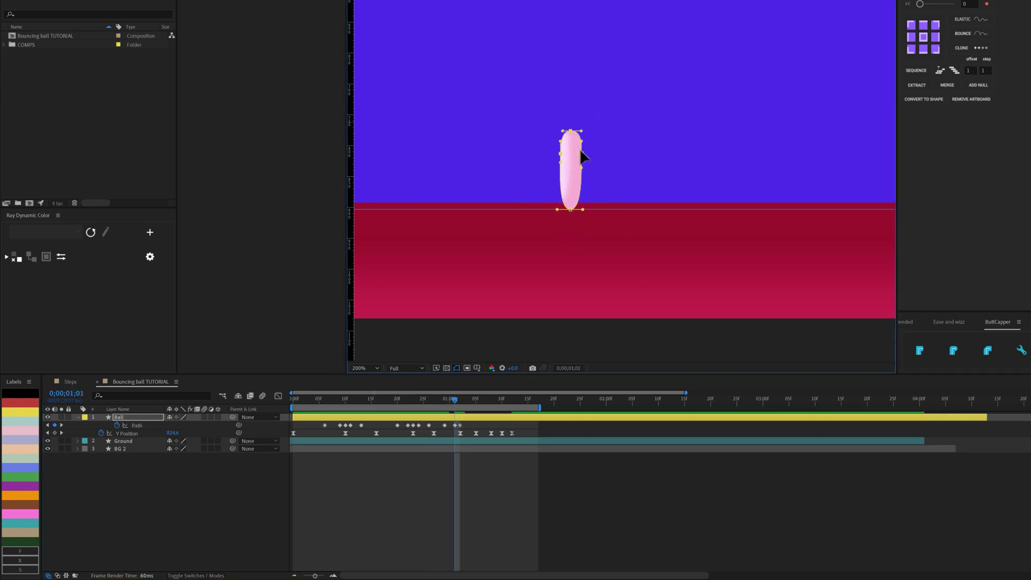
- Add stretched and round Path keyframes around 1;04–1;05, shifting the round keyframe to 1;04
{"action": "left_click", "coordinate": [449, 398]}
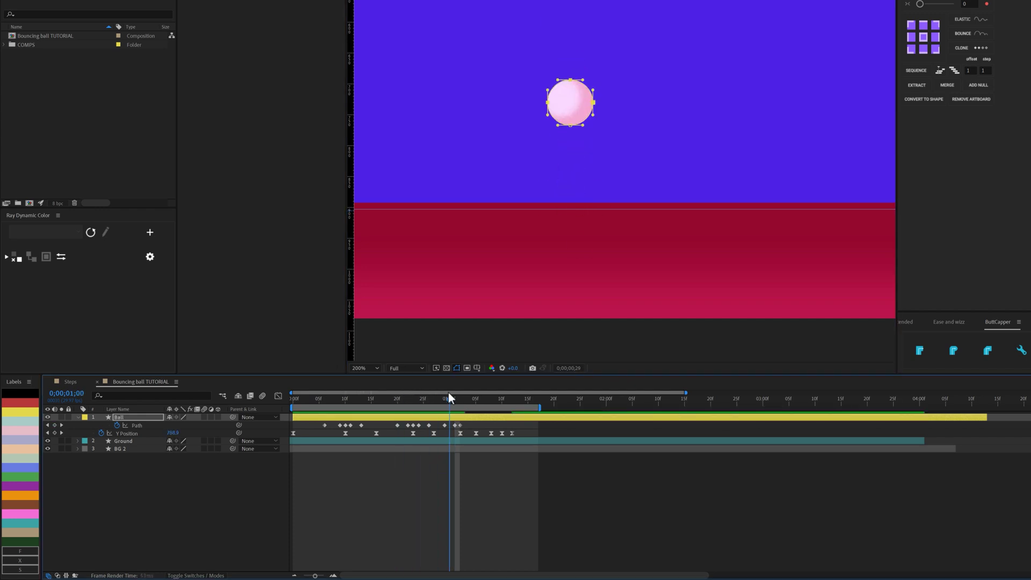
{"action": "left_click", "coordinate": [470, 399]}
{"action": "key", "text": "ctrl+v"}
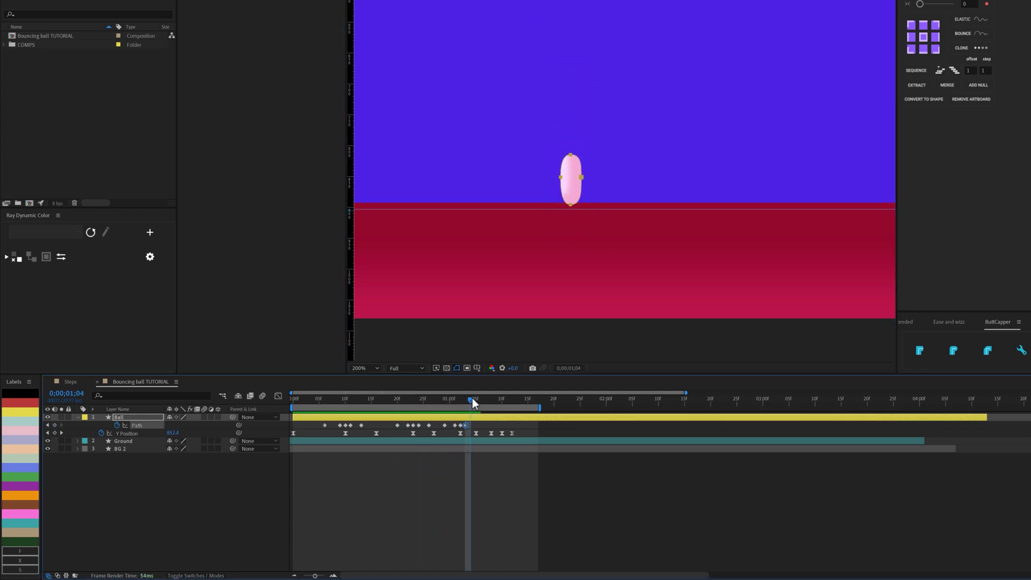
{"action": "key", "text": "Page_Down"}
{"action": "key", "text": "ctrl+v"}
{"action": "scroll", "coordinate": [475, 424], "scroll_direction": "up", "scroll_amount": 2}
{"action": "left_click_drag", "start_coordinate": [479, 425], "coordinate": [460, 425]}
{"action": "left_click_drag", "start_coordinate": [467, 402], "coordinate": [508, 405]}
{"action": "scroll", "coordinate": [506, 403], "scroll_direction": "down", "scroll_amount": 1}
- At 1;07, pull the ball's bottom vertex down and round its lower sides into a squash
{"action": "key", "text": "Page_Up"}
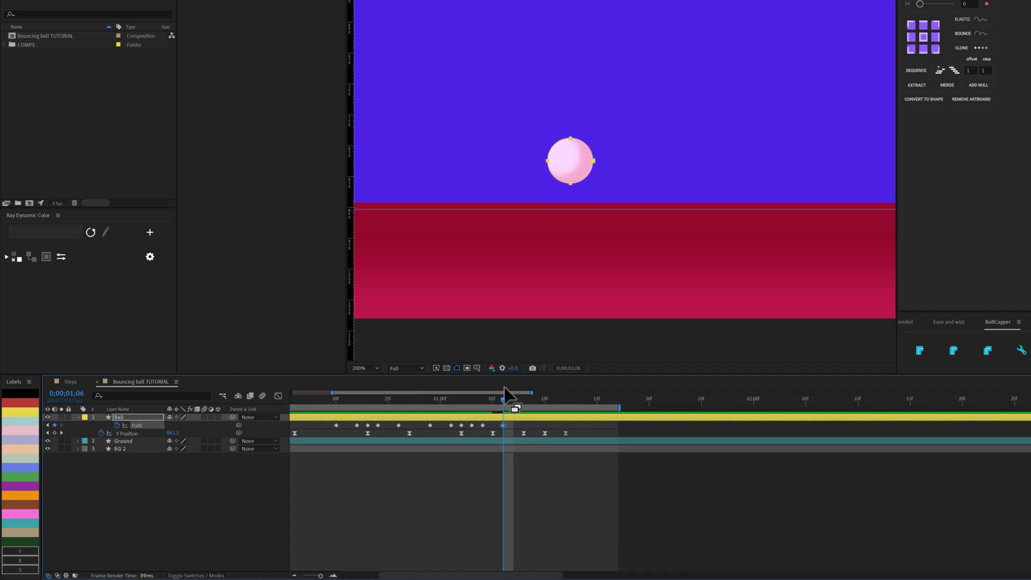
{"action": "left_click_drag", "start_coordinate": [502, 399], "coordinate": [511, 397]}
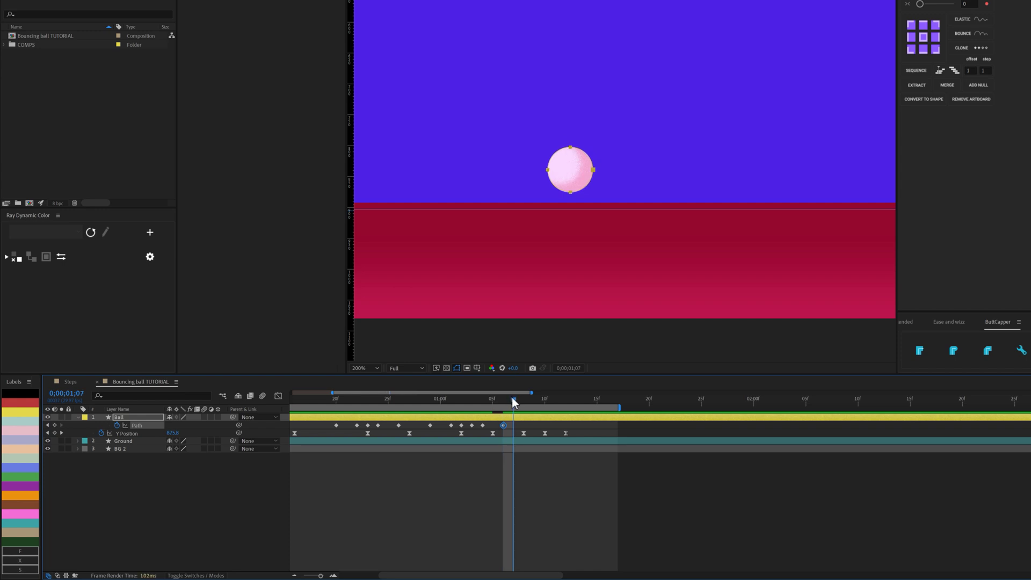
{"action": "left_click", "coordinate": [570, 193]}
{"action": "left_click_drag", "start_coordinate": [570, 195], "coordinate": [573, 201]}
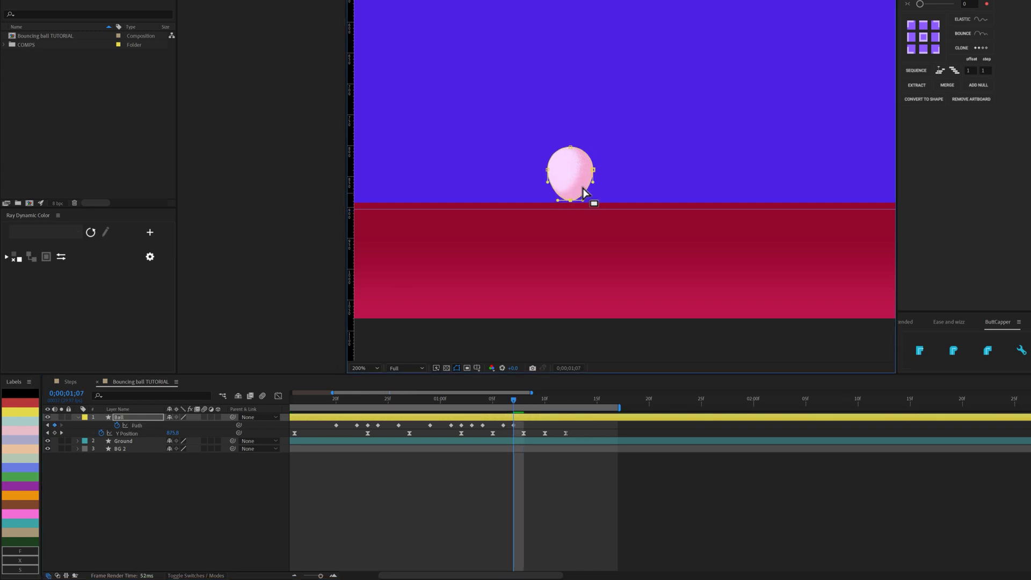
{"action": "left_click_drag", "start_coordinate": [593, 182], "coordinate": [548, 191]}
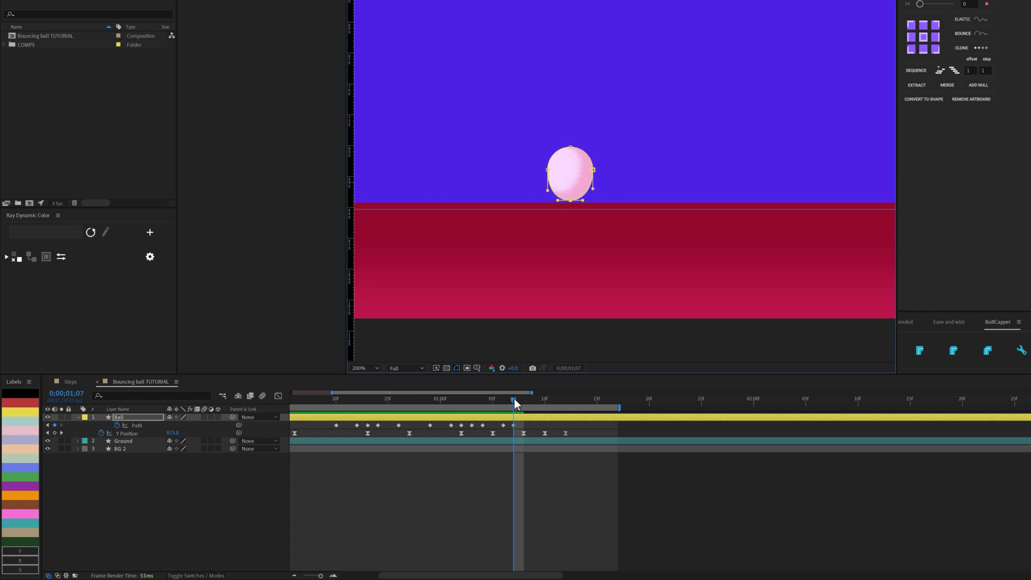
- At 1;08, ease the ball's bottom back up and flatten its top slightly
{"action": "left_click_drag", "start_coordinate": [514, 399], "coordinate": [525, 399]}
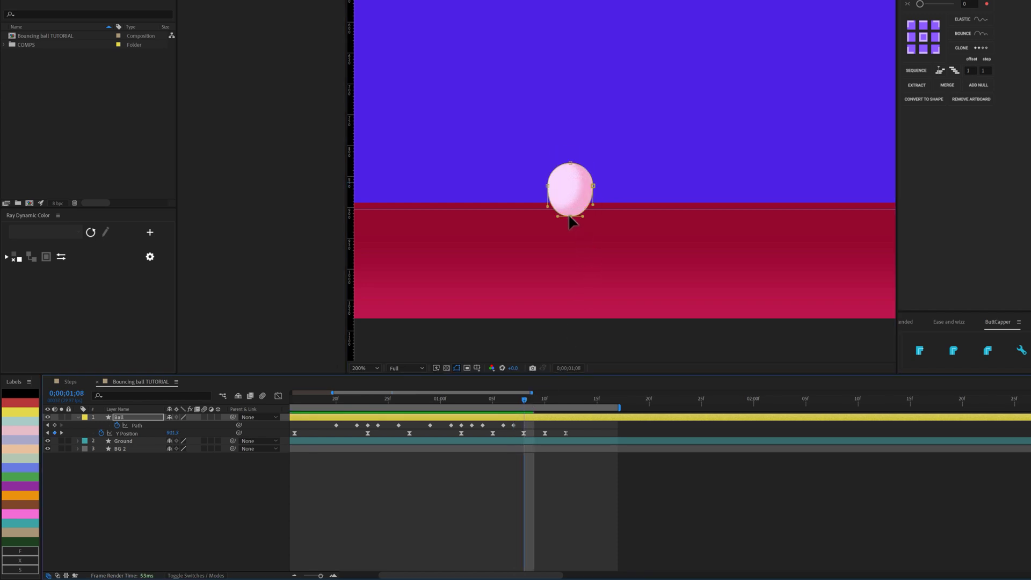
{"action": "left_click_drag", "start_coordinate": [569, 216], "coordinate": [570, 210]}
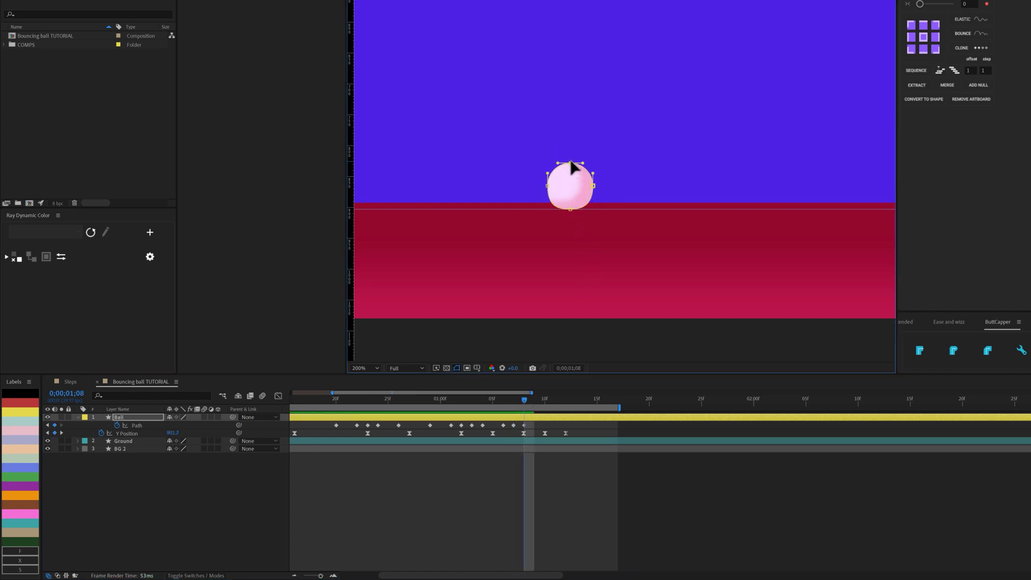
{"action": "left_click_drag", "start_coordinate": [570, 165], "coordinate": [595, 186]}
{"action": "left_click_drag", "start_coordinate": [549, 190], "coordinate": [549, 191]}
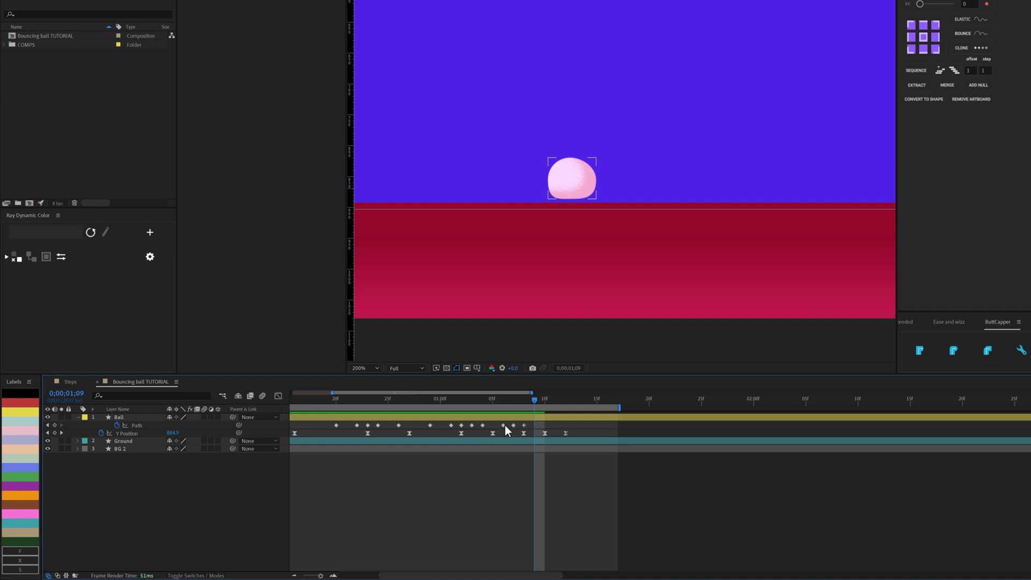
- Paste the round-ball Path keyframe at 1;09 and check the shape at 1;13
{"action": "left_click", "coordinate": [504, 425]}
{"action": "key", "text": "ctrl+c"}
{"action": "key", "text": "ctrl+v"}
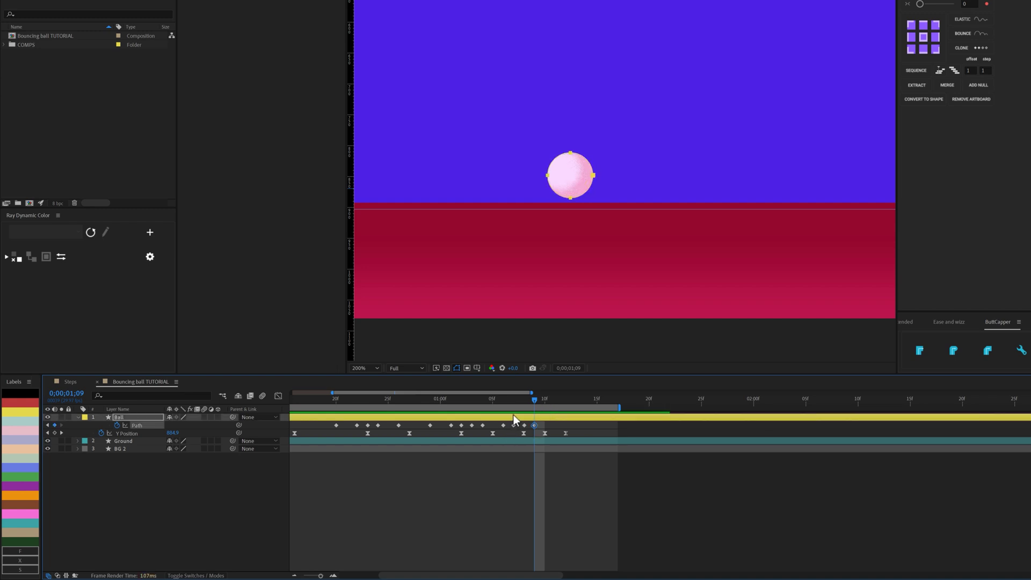
{"action": "mouse_move", "coordinate": [538, 400]}
{"action": "left_mouse_down"}
{"action": "mouse_move", "coordinate": [585, 398]}
{"action": "mouse_move", "coordinate": [534, 401]}
{"action": "left_mouse_up"}
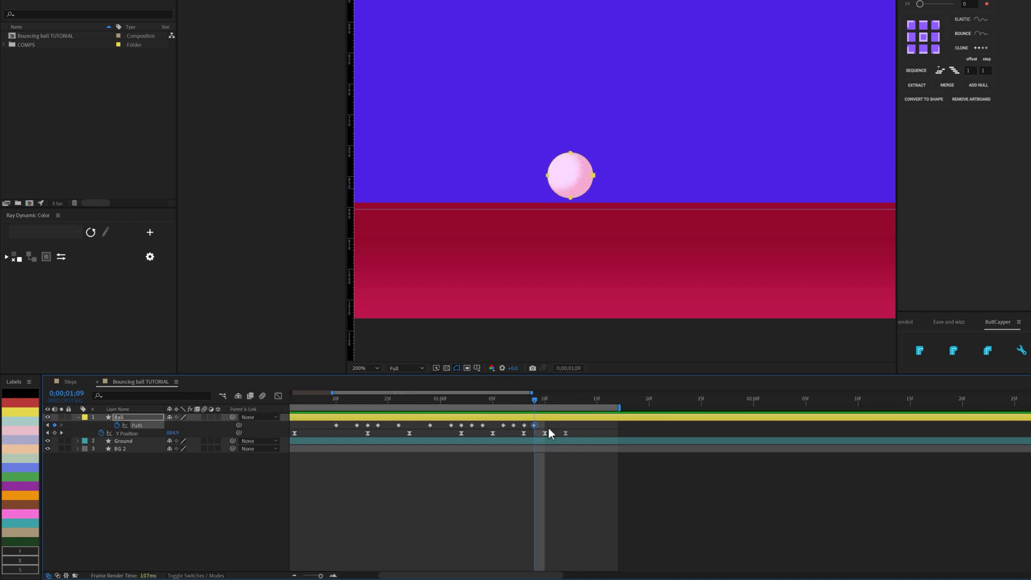
{"action": "left_click", "coordinate": [556, 472]}
{"action": "scroll", "coordinate": [553, 456], "scroll_direction": "down", "scroll_amount": 6}
{"action": "scroll", "coordinate": [339, 402], "scroll_direction": "up", "scroll_amount": 6}
- Preview from the start, set magnification to Fit, replay, and scrub to the first bounce at 0;00;00;23
{"action": "left_click_drag", "start_coordinate": [421, 576], "coordinate": [328, 567]}
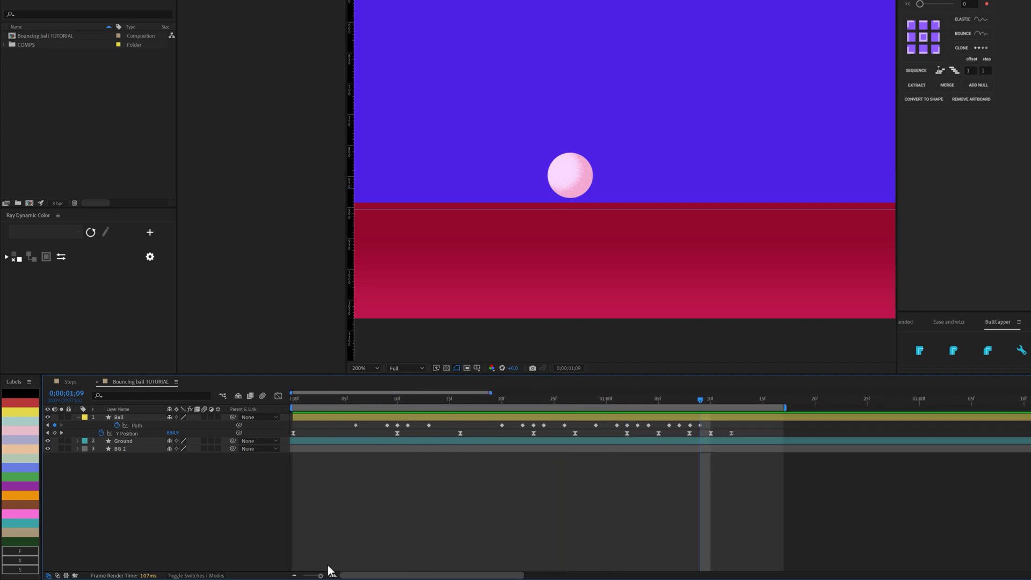
{"action": "key", "text": "Home"}
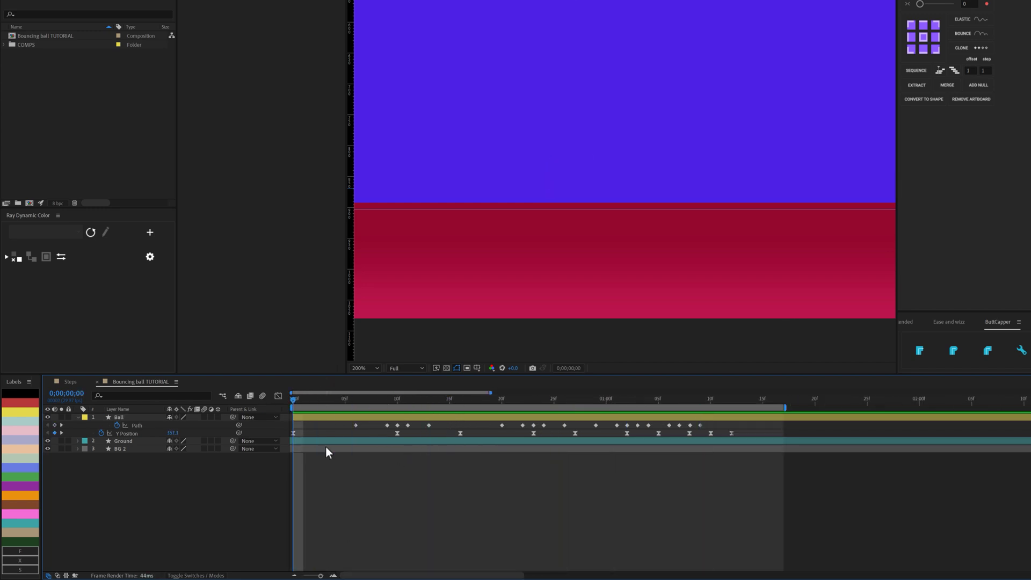
{"action": "key", "text": "space"}
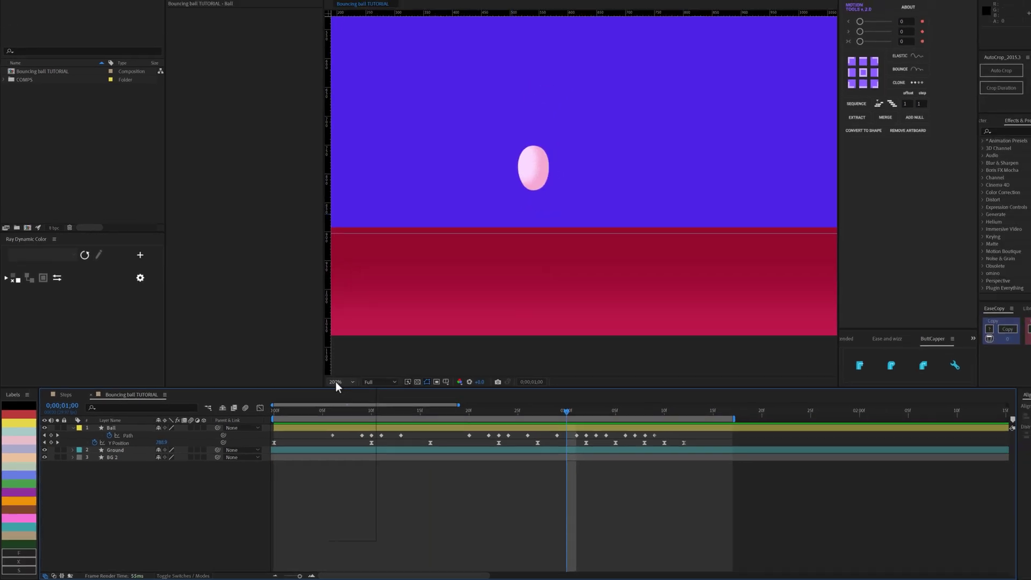
{"action": "left_click", "coordinate": [337, 381]}
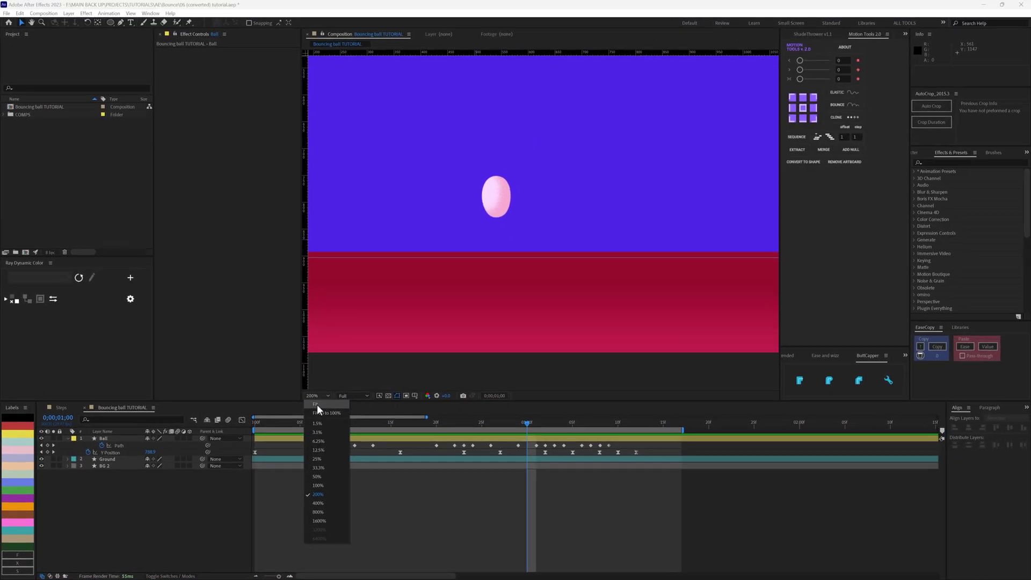
{"action": "left_click", "coordinate": [342, 395]}
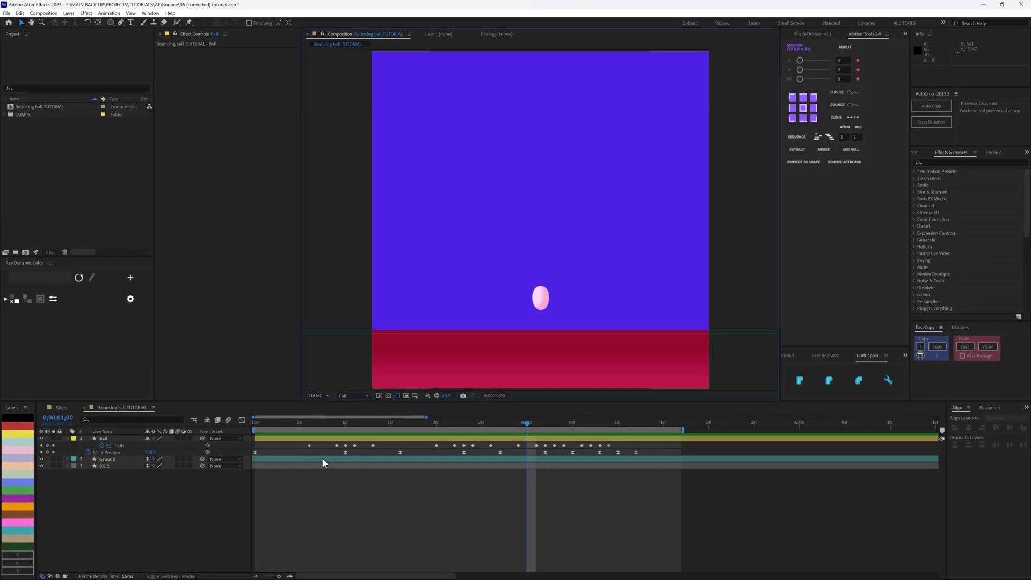
{"action": "left_click", "coordinate": [250, 424]}
{"action": "key", "text": "space"}
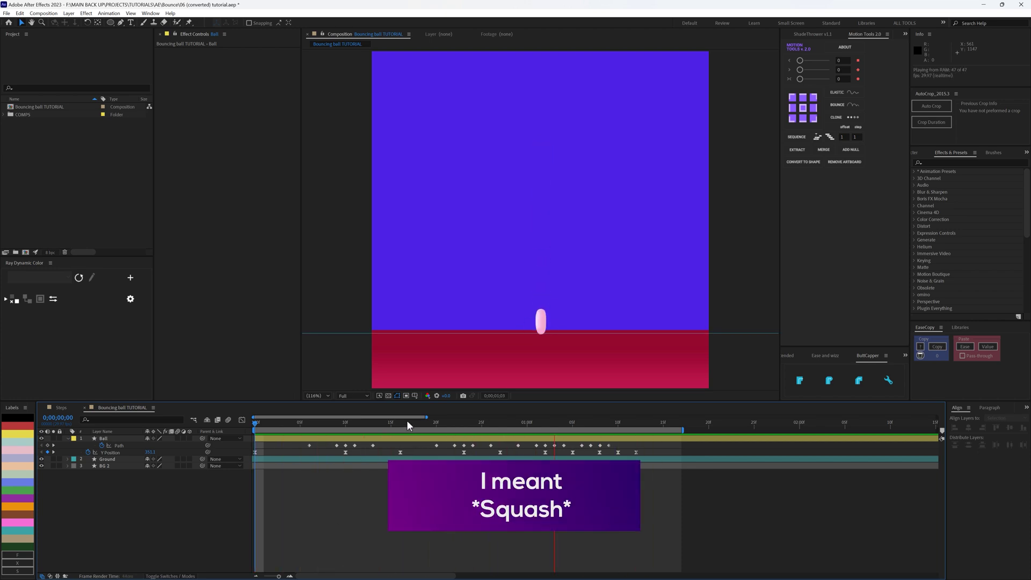
{"action": "left_click_drag", "start_coordinate": [385, 420], "coordinate": [466, 440]}
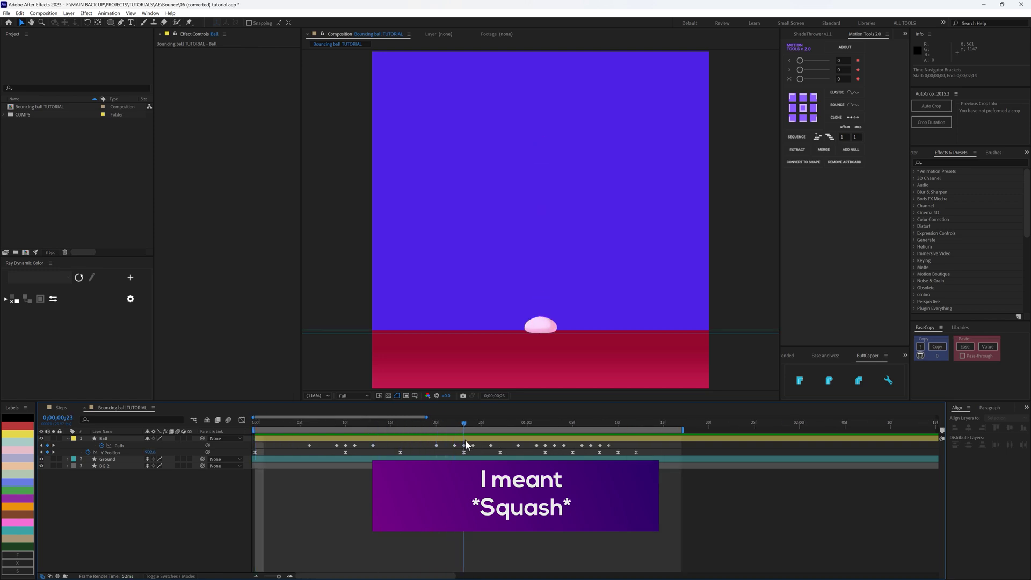
- At 0;00;00;23, zoom in and pull the squashed ball's right vertex inward to narrow it
{"action": "left_click", "coordinate": [464, 445]}
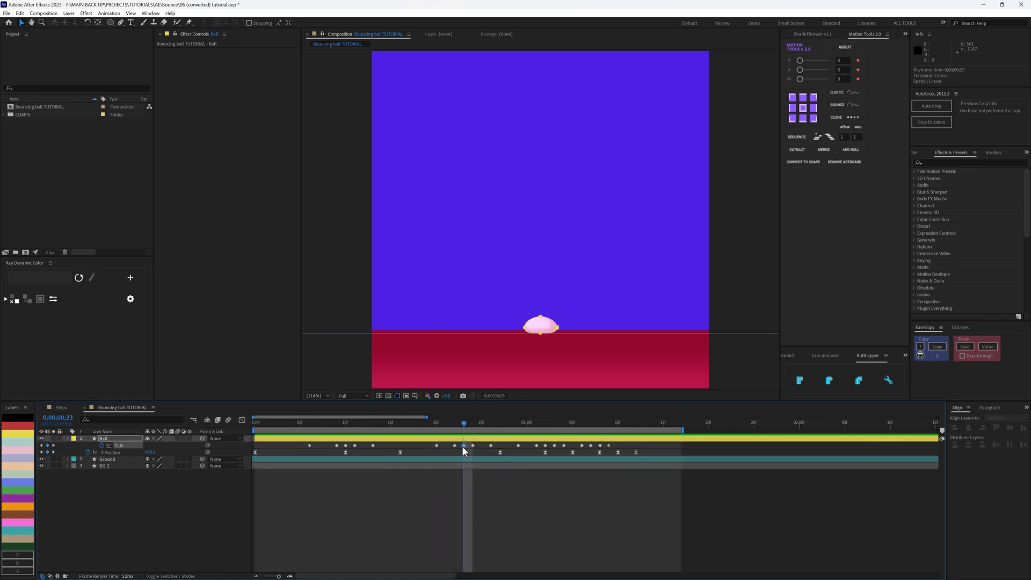
{"action": "scroll", "coordinate": [560, 329], "scroll_direction": "up", "scroll_amount": 1}
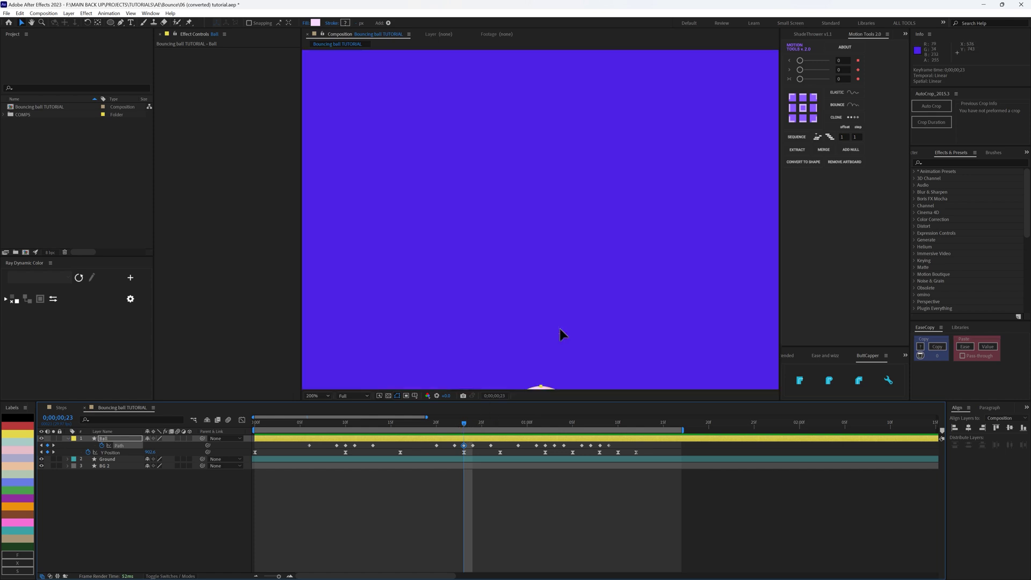
{"action": "key", "text": "space"}
{"action": "left_click_drag", "start_coordinate": [553, 355], "coordinate": [566, 213]}
{"action": "left_click_drag", "start_coordinate": [539, 285], "coordinate": [535, 250]}
{"action": "key", "text": "v"}
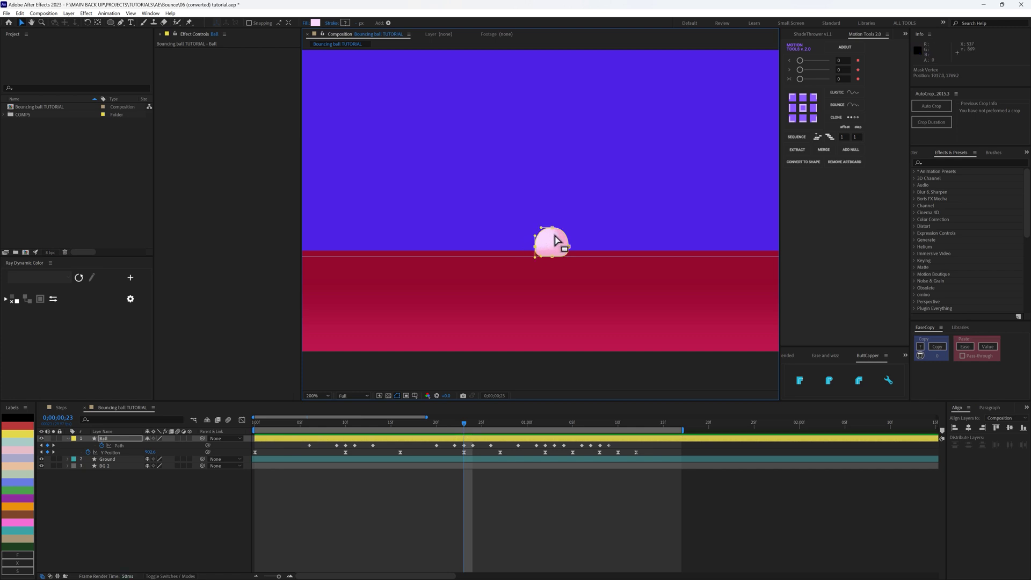
{"action": "left_click", "coordinate": [461, 494]}
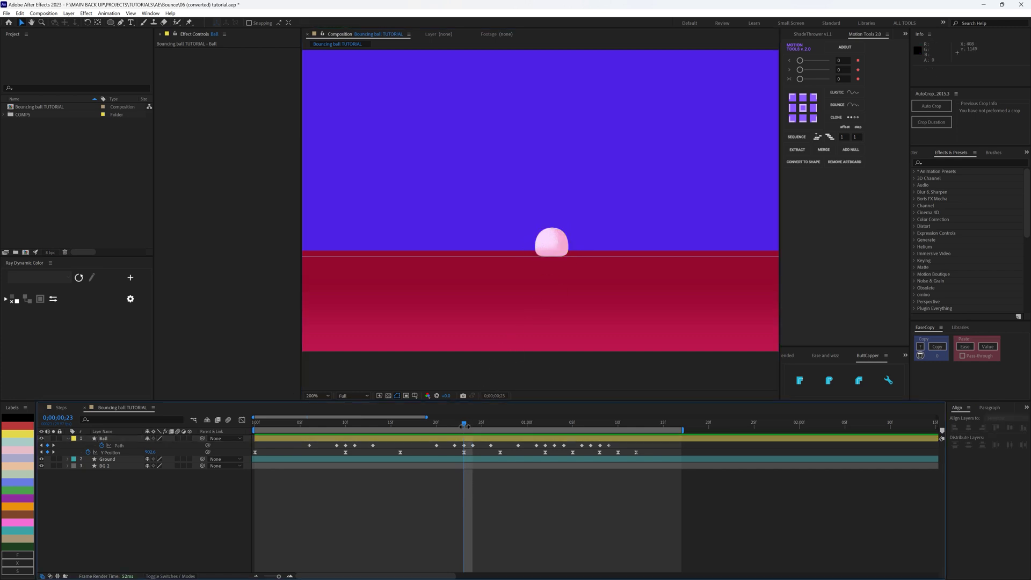
{"action": "left_click_drag", "start_coordinate": [465, 423], "coordinate": [419, 422]}
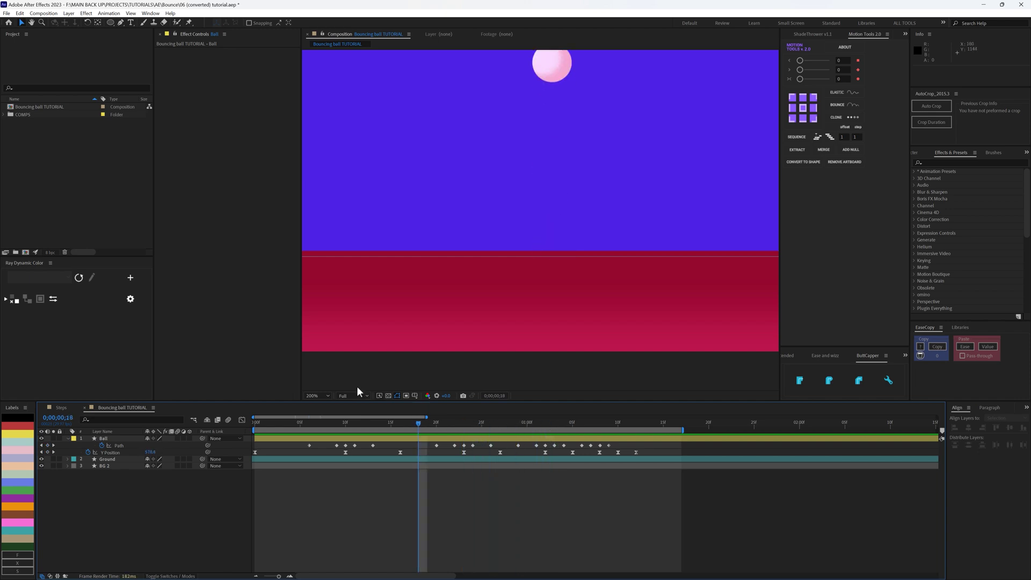
- Set magnification to Fit and preview the bounce from the start and again from 0;00;00;14
{"action": "left_click", "coordinate": [318, 397]}
{"action": "left_click", "coordinate": [317, 405]}
{"action": "key", "text": "space"}
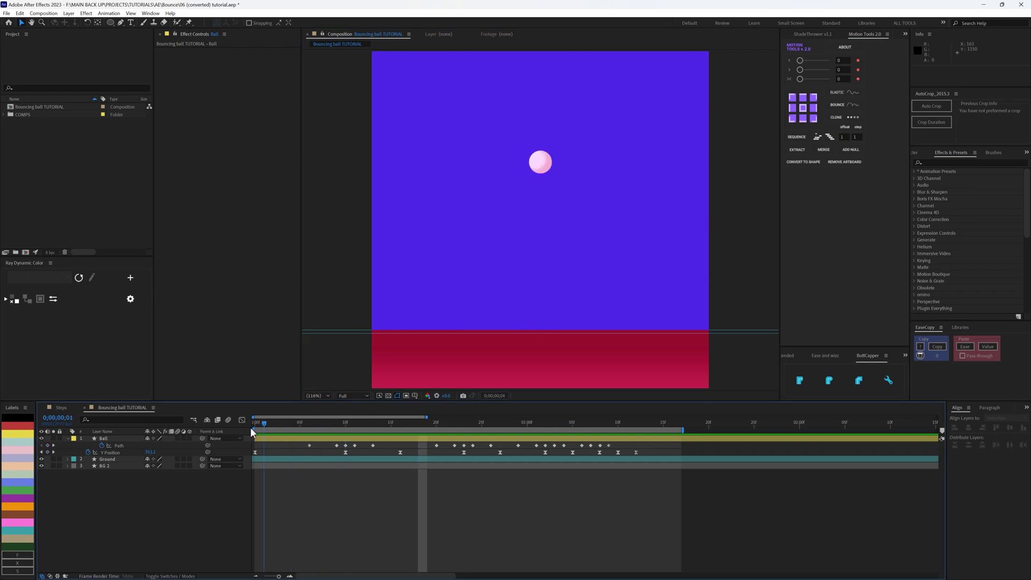
{"action": "left_click", "coordinate": [255, 423]}
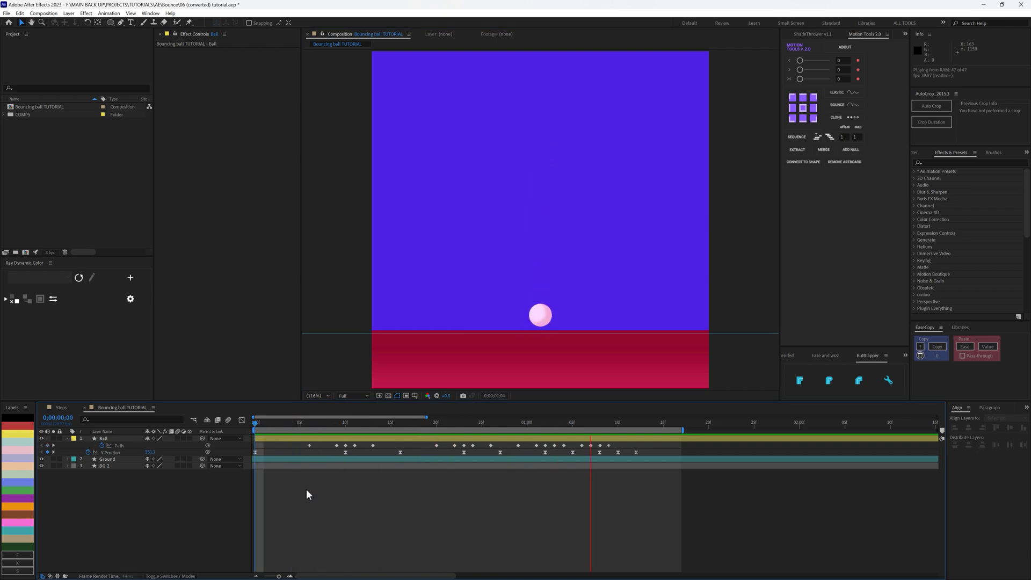
{"action": "key", "text": "space"}
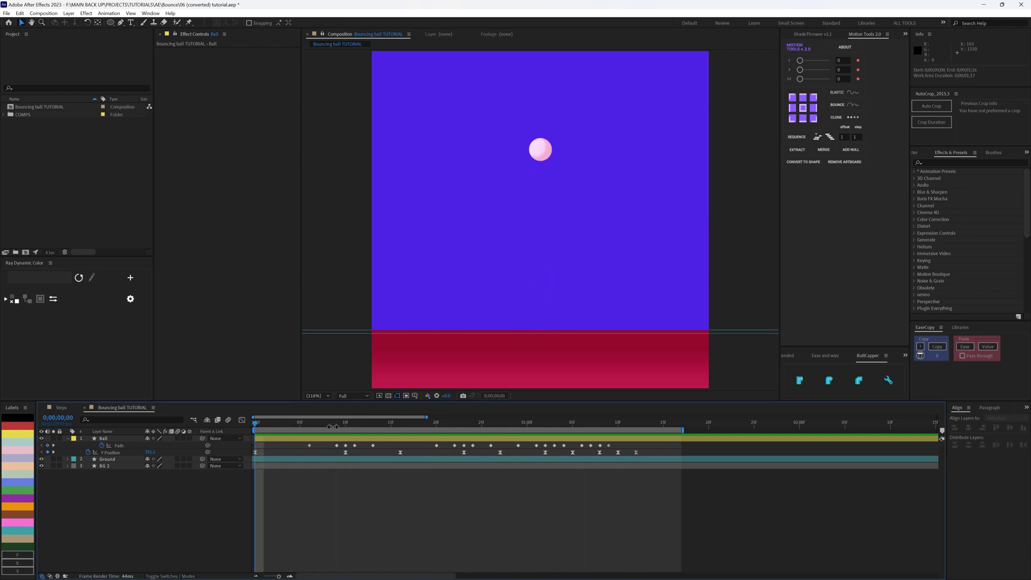
{"action": "left_click_drag", "start_coordinate": [334, 423], "coordinate": [381, 418]}
{"action": "key", "text": "space"}
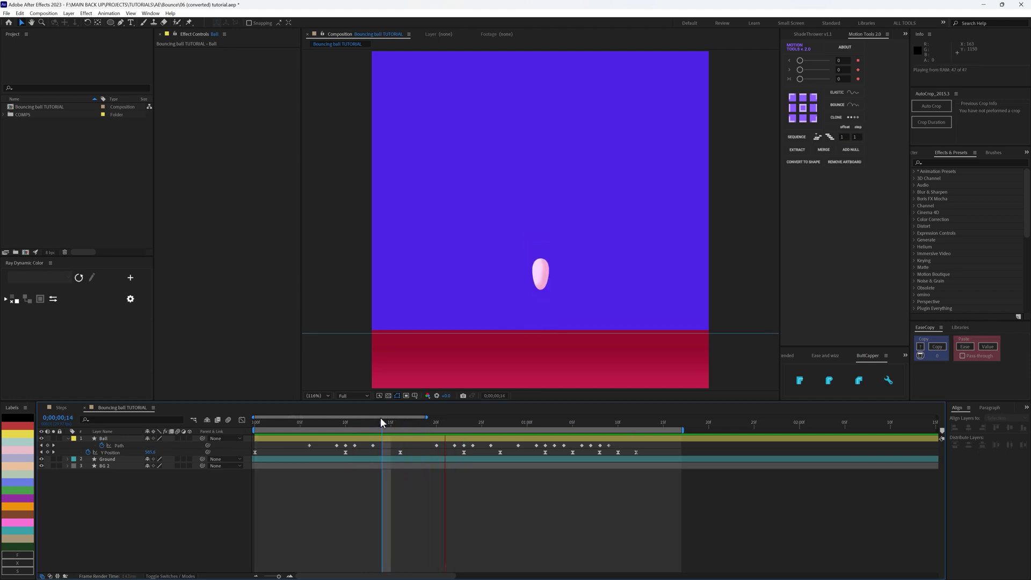